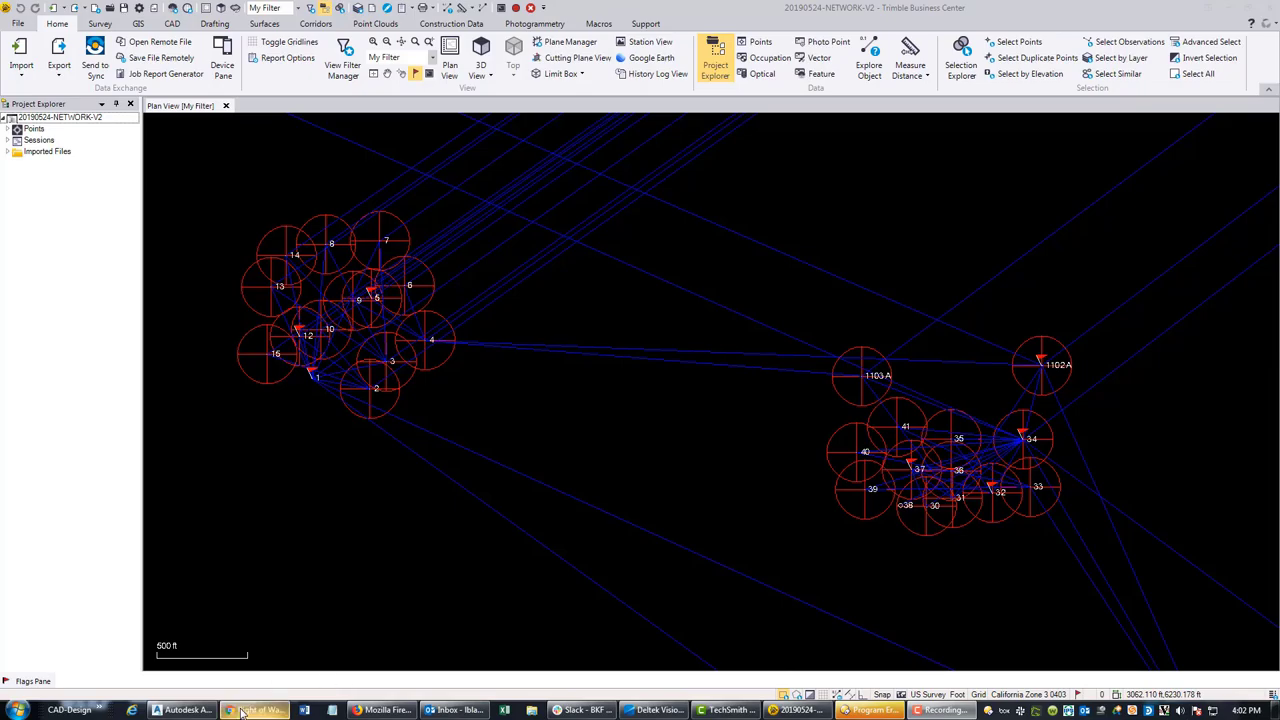
- Switch to AutoCAD Civil 3D and open the CONTROL NOTES layout, glancing at the network in Trimble Business Center
click(200, 714)
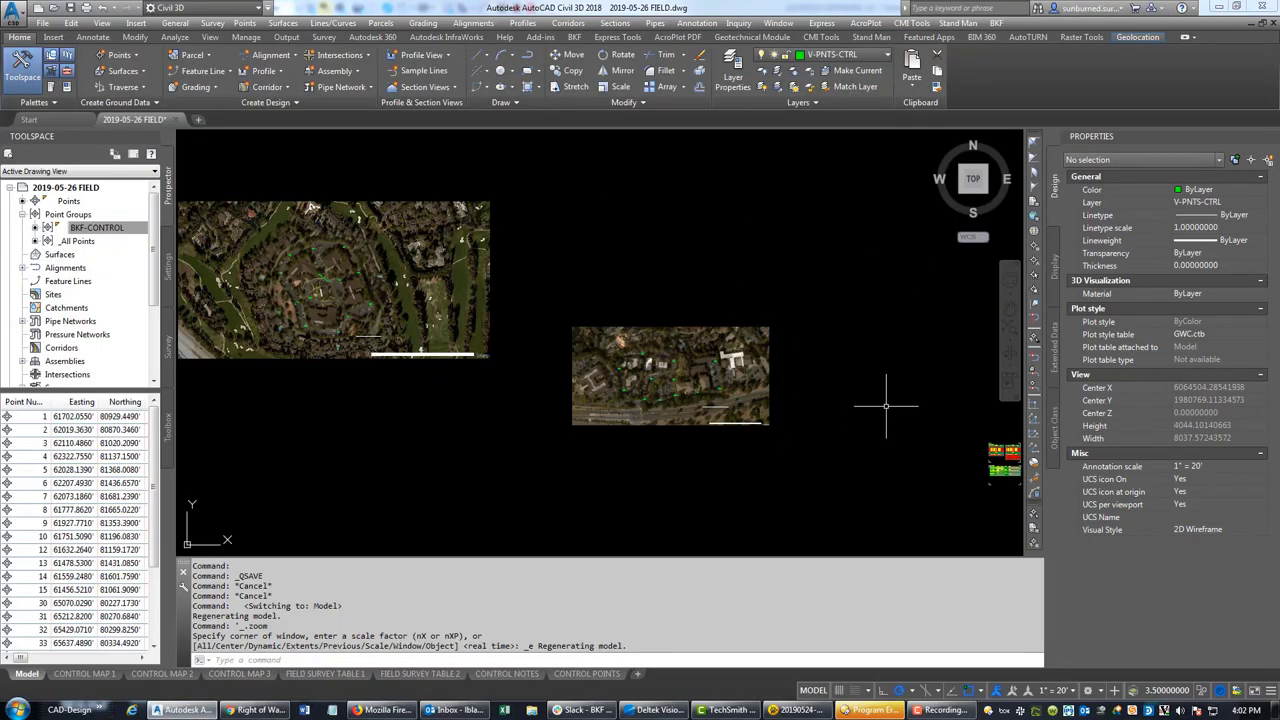
middle_drag(886, 400, 722, 364)
click(505, 674)
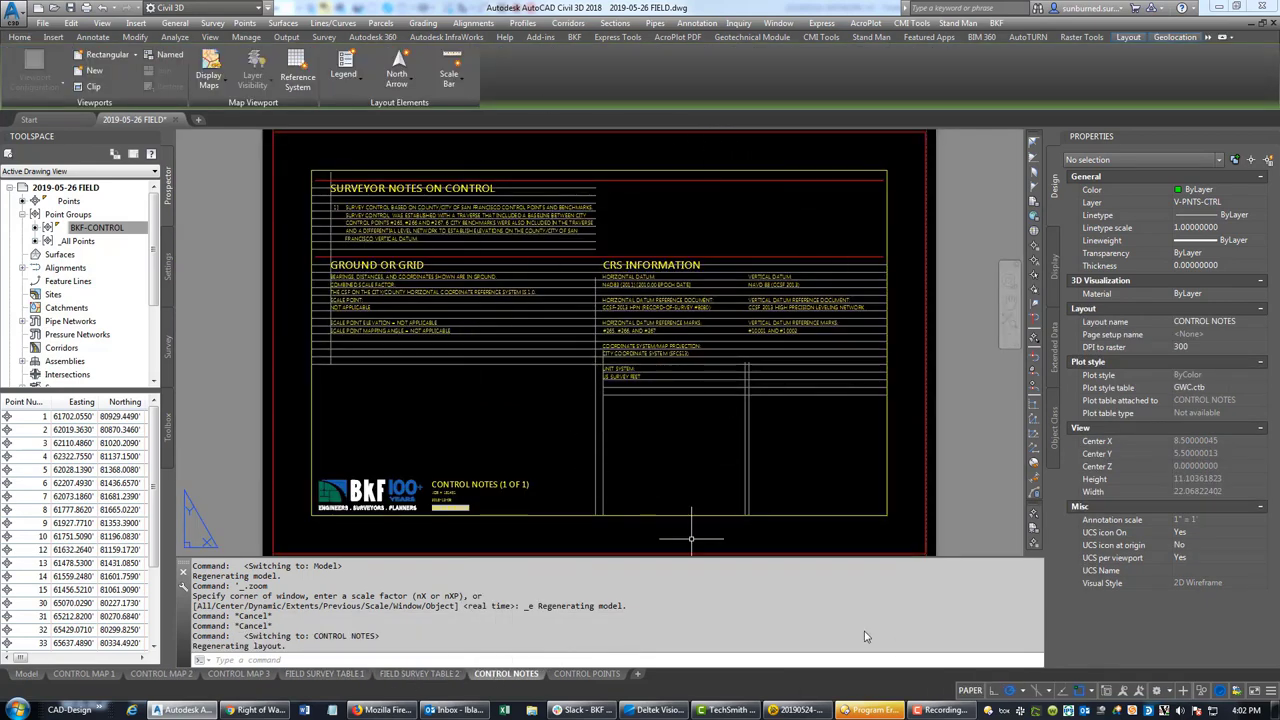
click(797, 710)
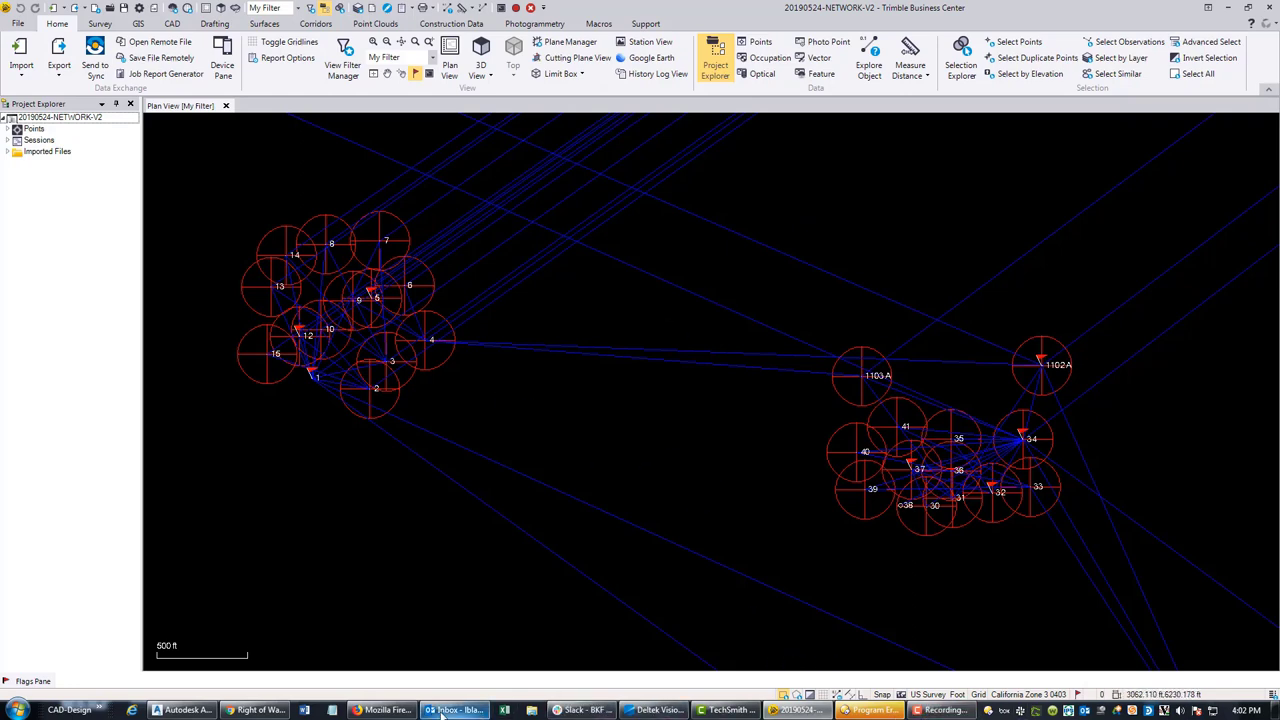
click(185, 709)
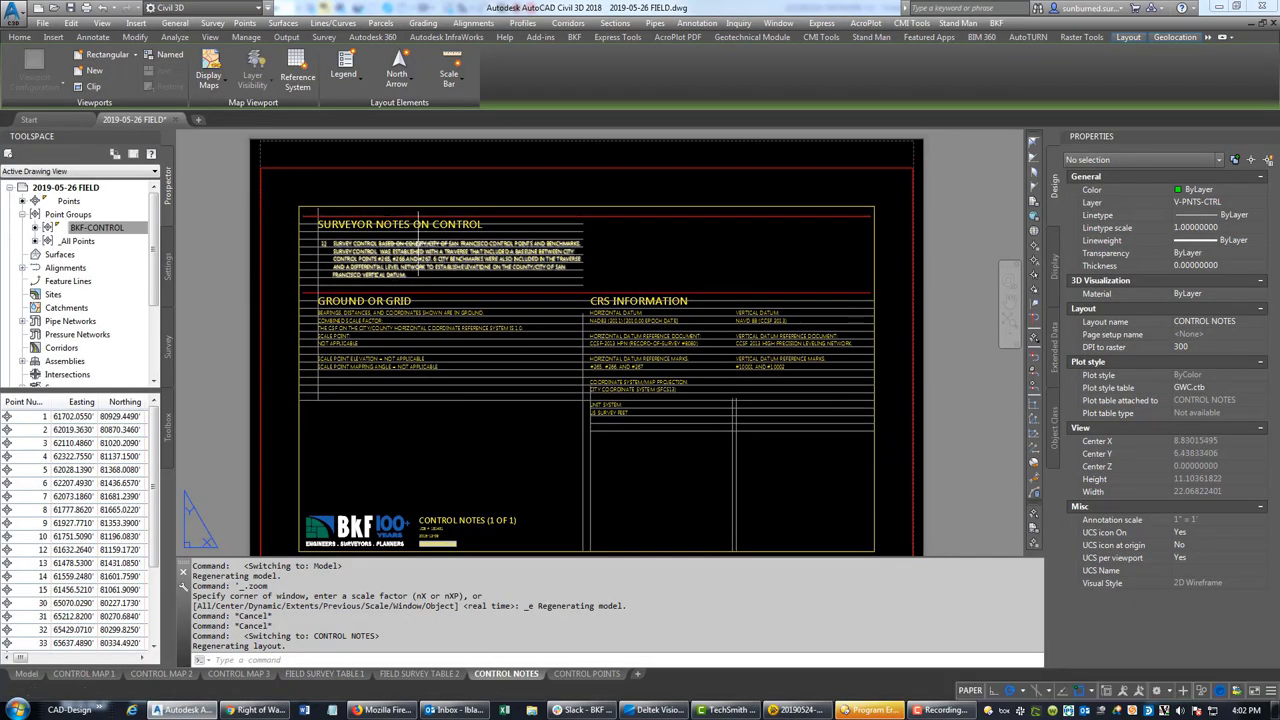
- Rewrite surveyor note 1 to read "SURVEY CONTROL BASED ON A FAST STATIC GNSS SURVEY TIED TO NGS CORS."
scroll(410, 240, up, 2)
scroll(410, 225, up, 3)
scroll(505, 278, down, 2)
middle_drag(505, 278, 533, 272)
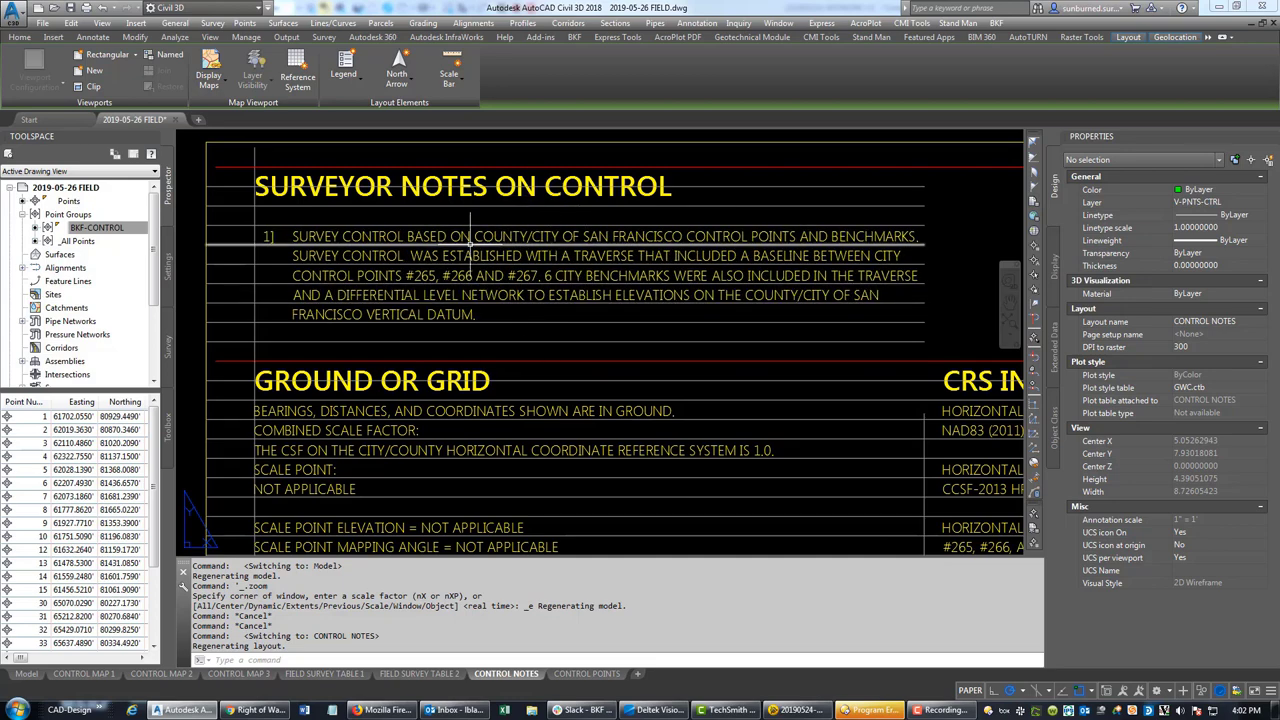
double_click(483, 314)
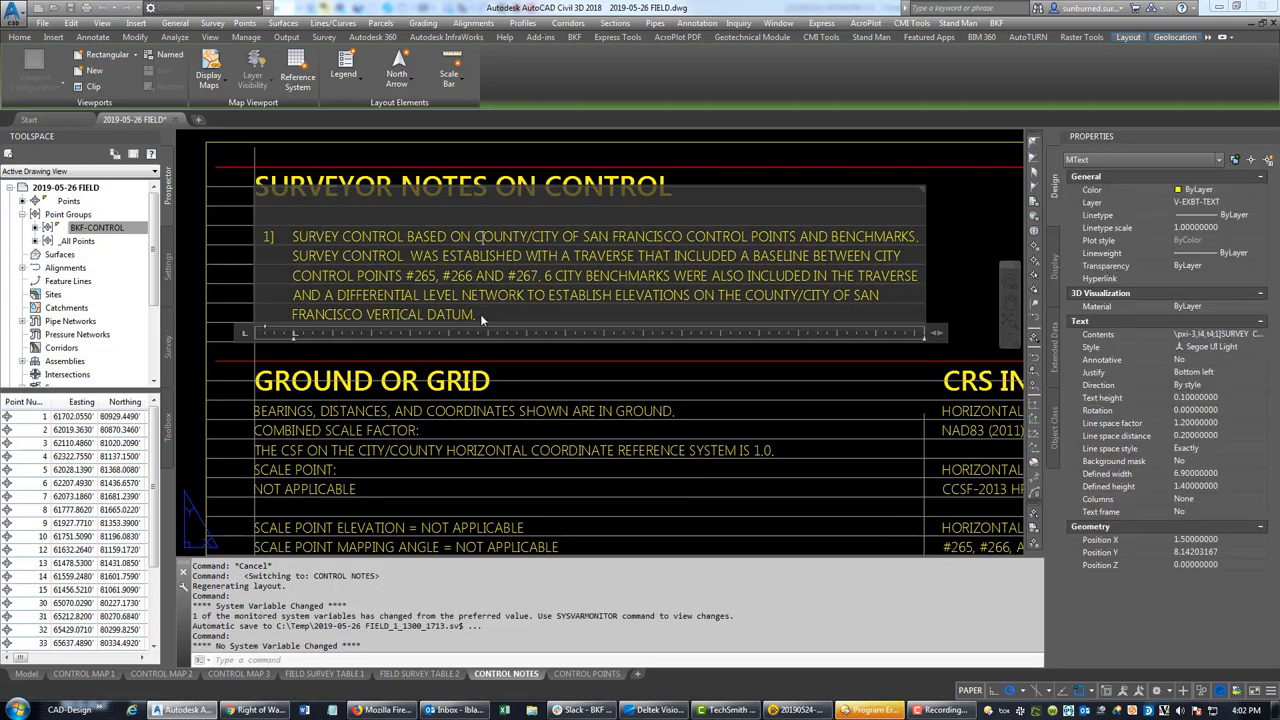
key(ctrl+a)
key(shift+Right)
key(shift+Right)
key(shift+Right)
key(shift+Right)
key(shift+Right)
key(shift+Right)
key(shift+Right)
key(shift+Right)
key(shift+Right)
key(shift+Right)
key(shift+Right)
key(shift+Right)
key(shift+Right)
key(shift+Right)
key(shift+Right)
key(shift+Right)
key(shift+Right)
key(shift+Right)
key(shift+Right)
key(shift+Right)
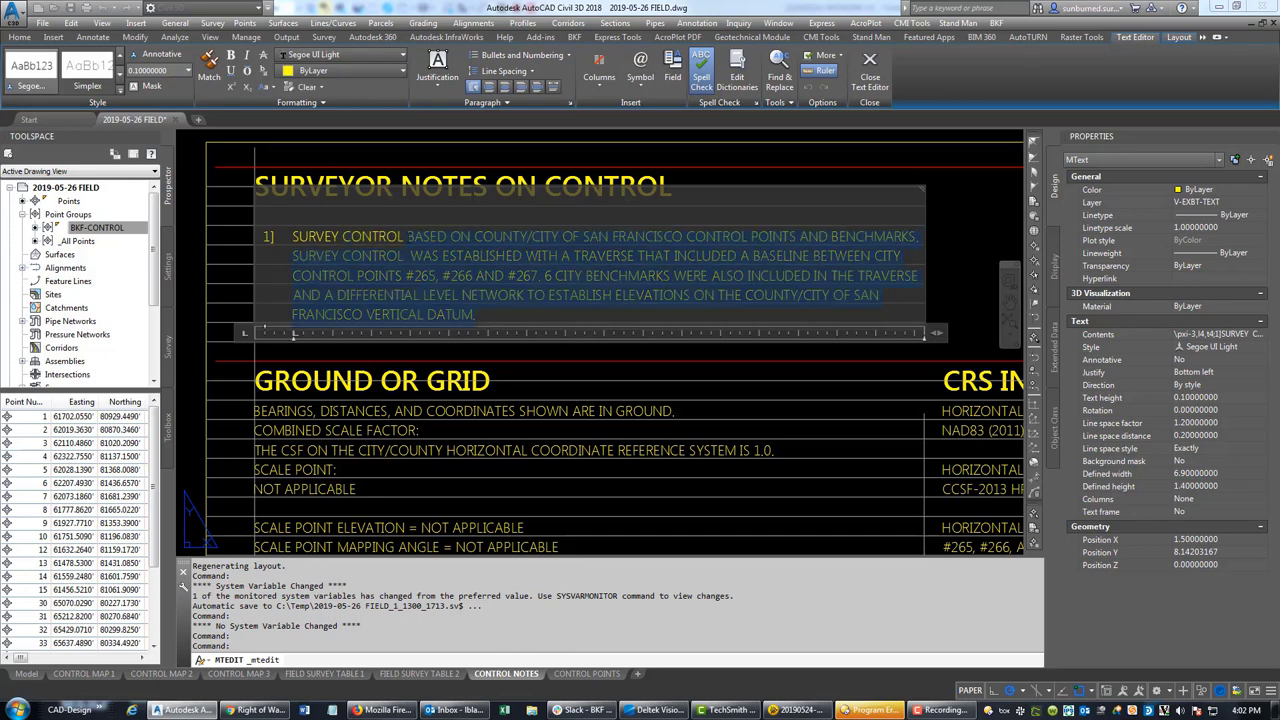
key(shift+Left)
key(shift+Left)
key(shift+Left)
text(O)
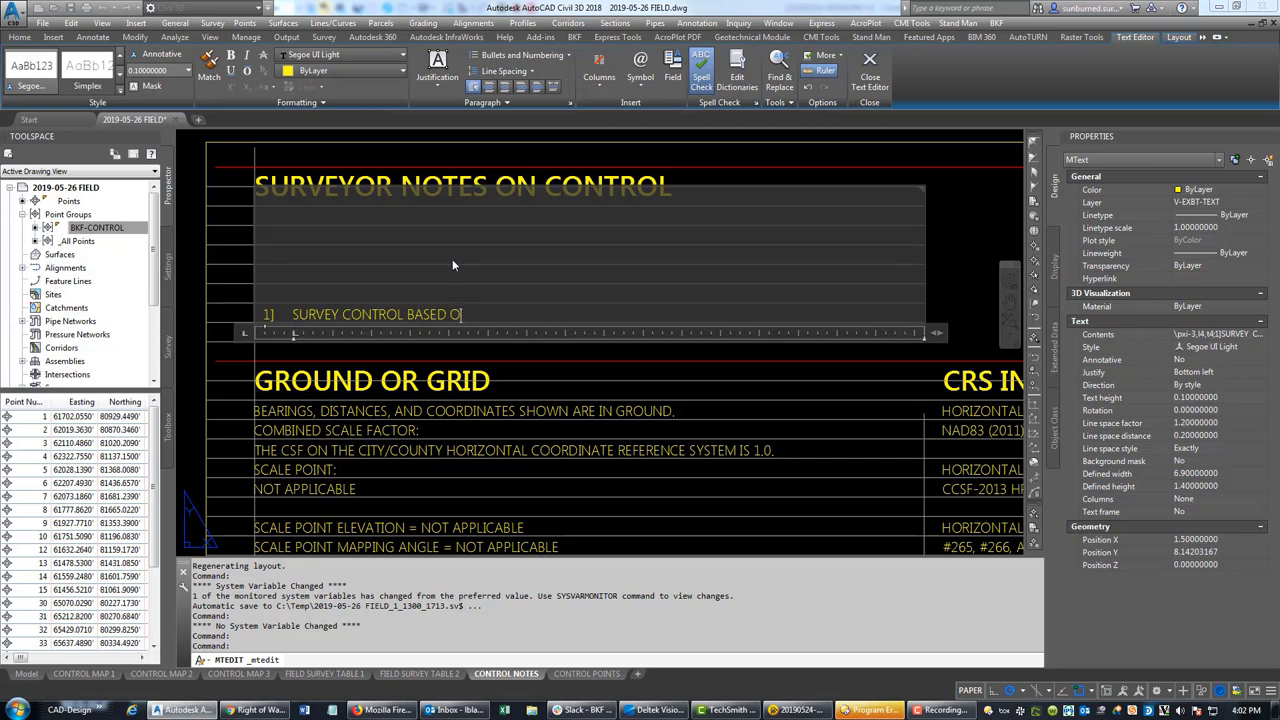
text(N A FAST STATIC GNSS SURVEY TIED TO )
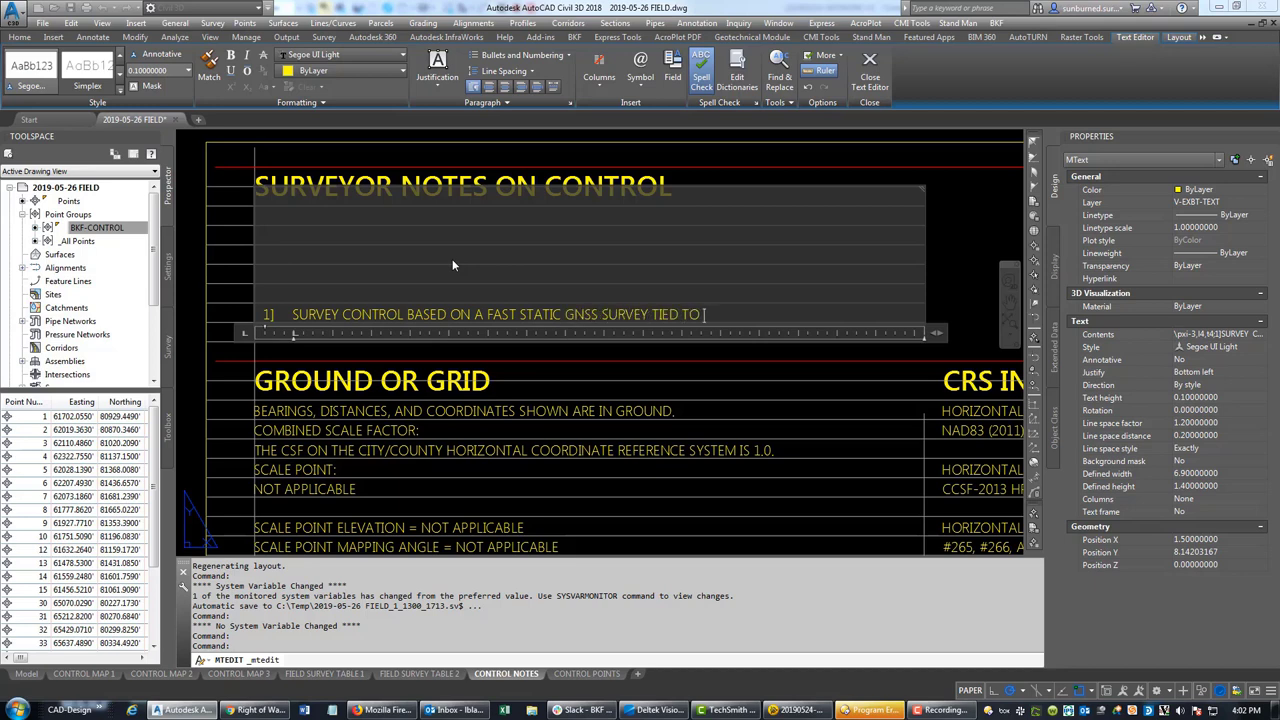
text(NGS CORS.)
click(967, 264)
- Move surveyor note 1 up so it sits directly beneath the SURVEYOR NOTES ON CONTROL heading
click(320, 314)
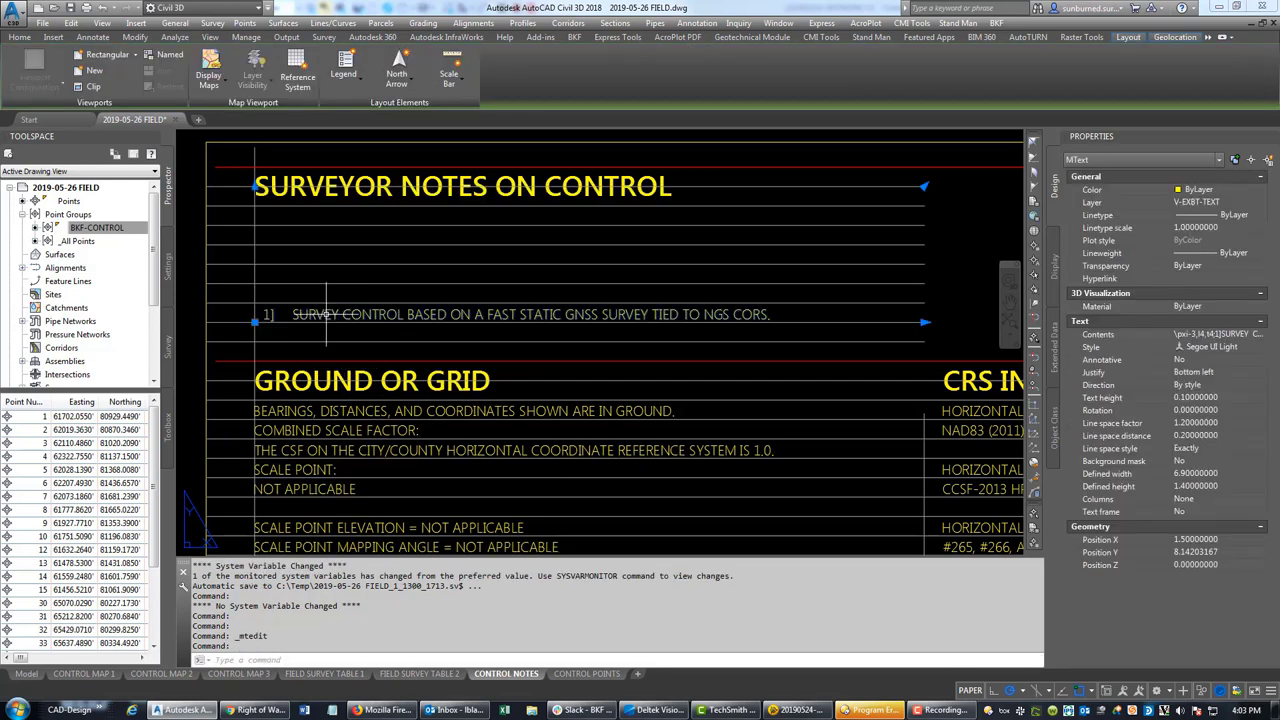
click(255, 320)
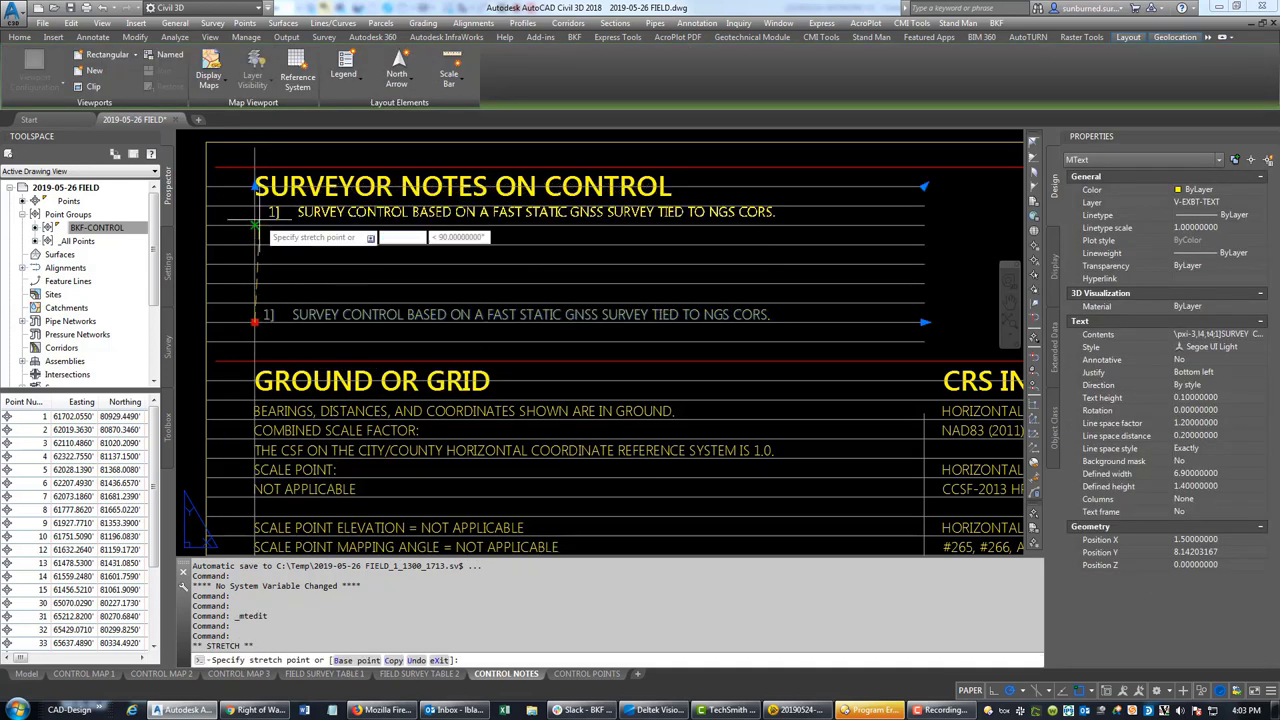
key(Escape)
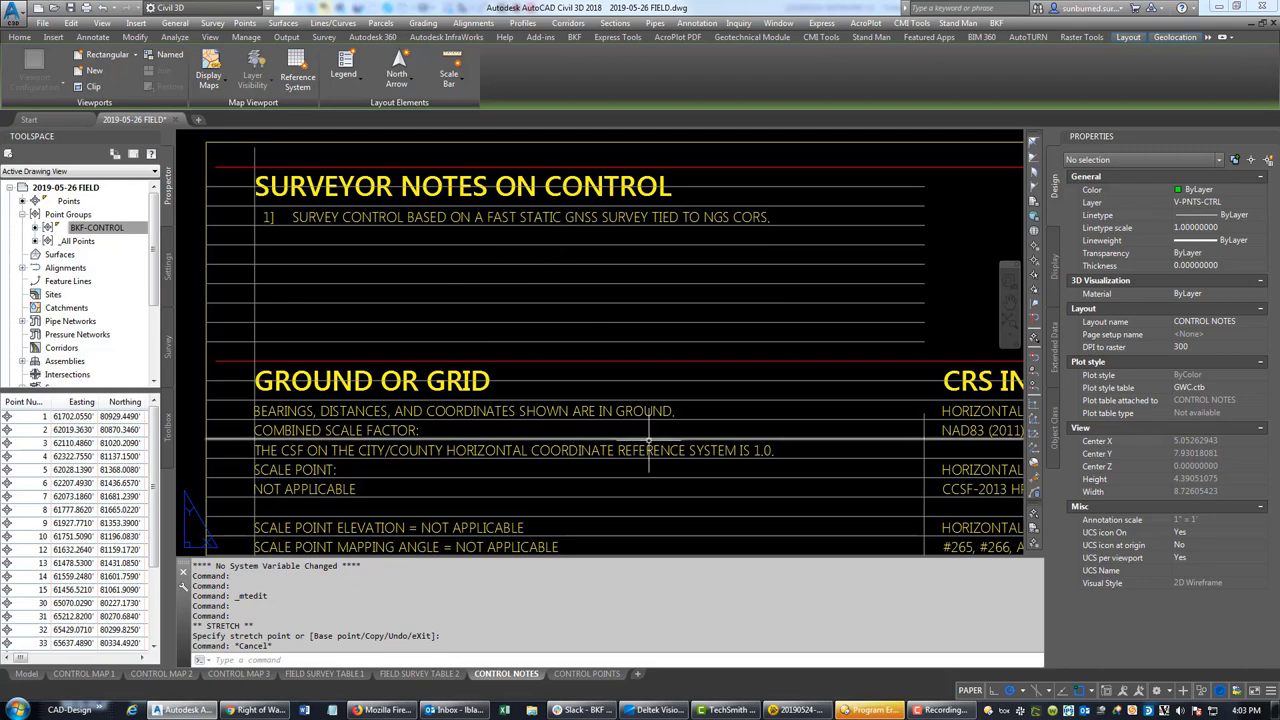
- Under CRS INFORMATION, replace the horizontal datum reference document entry with "NGS DATA SHEET NGS CORS 'SLAC'."
middle_drag(648, 438, 601, 273)
middle_drag(292, 273, 435, 302)
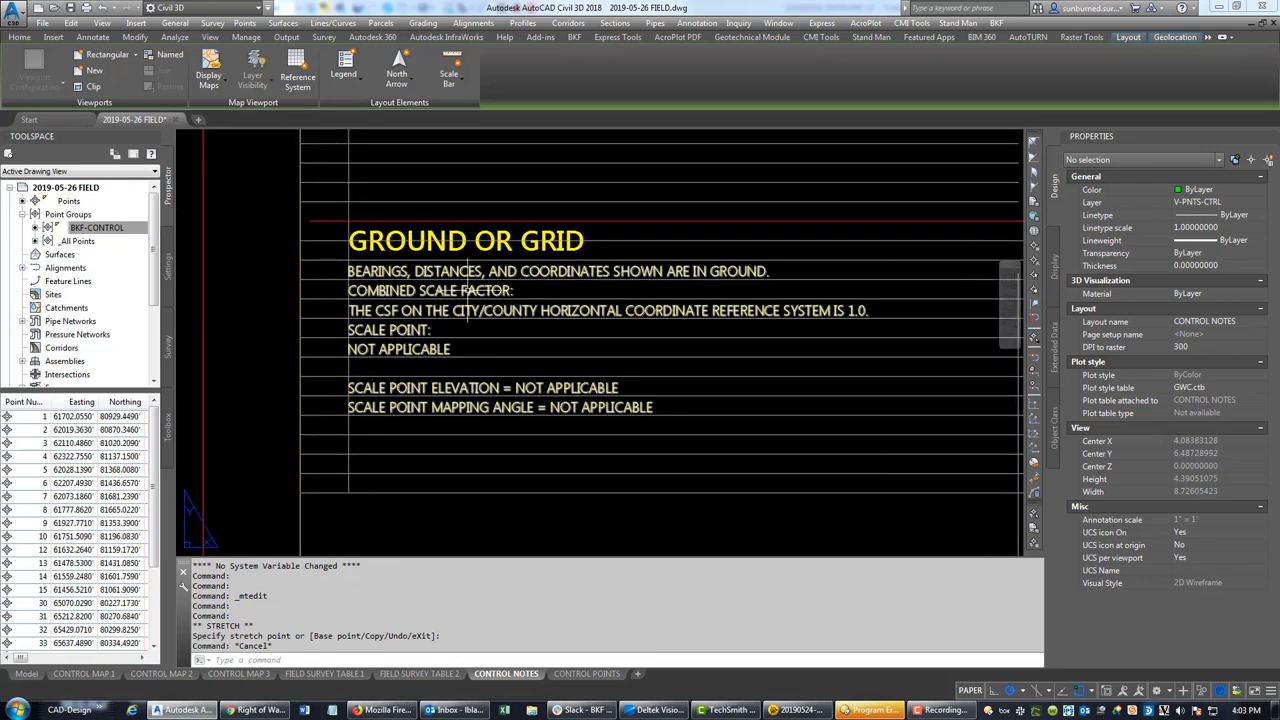
middle_drag(583, 320, 452, 289)
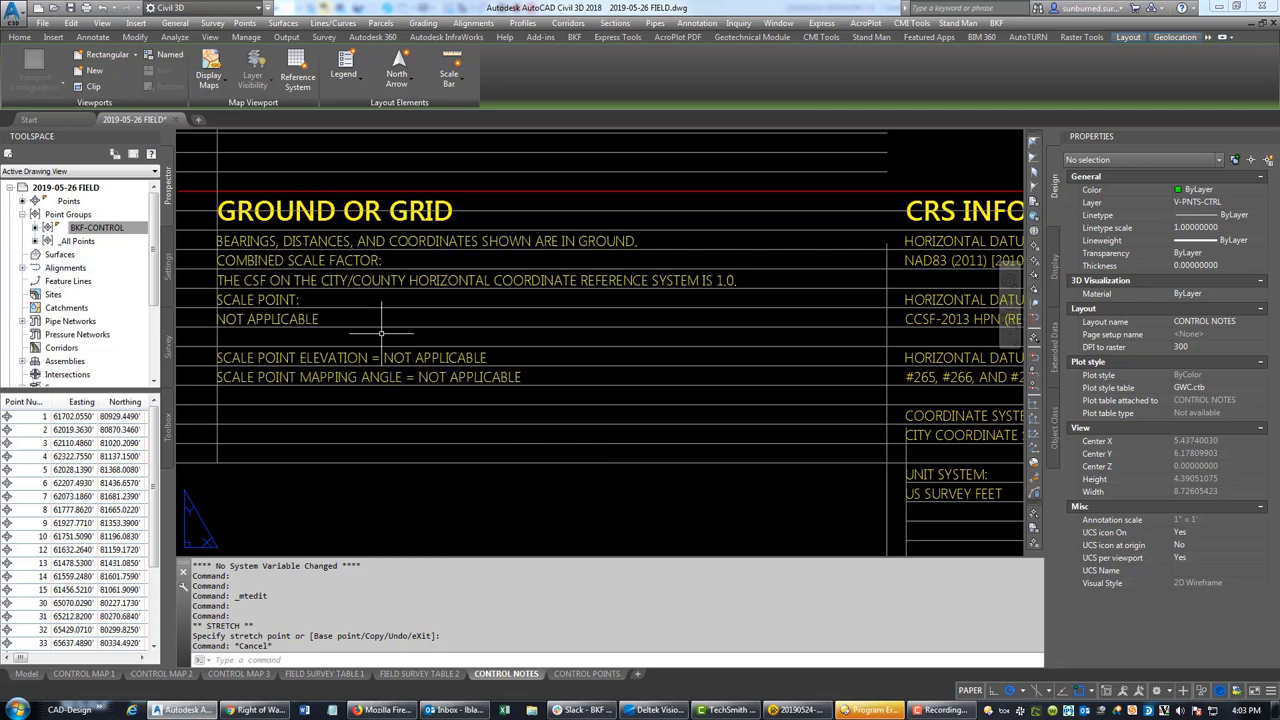
scroll(270, 305, down, 2)
middle_drag(533, 347, 541, 346)
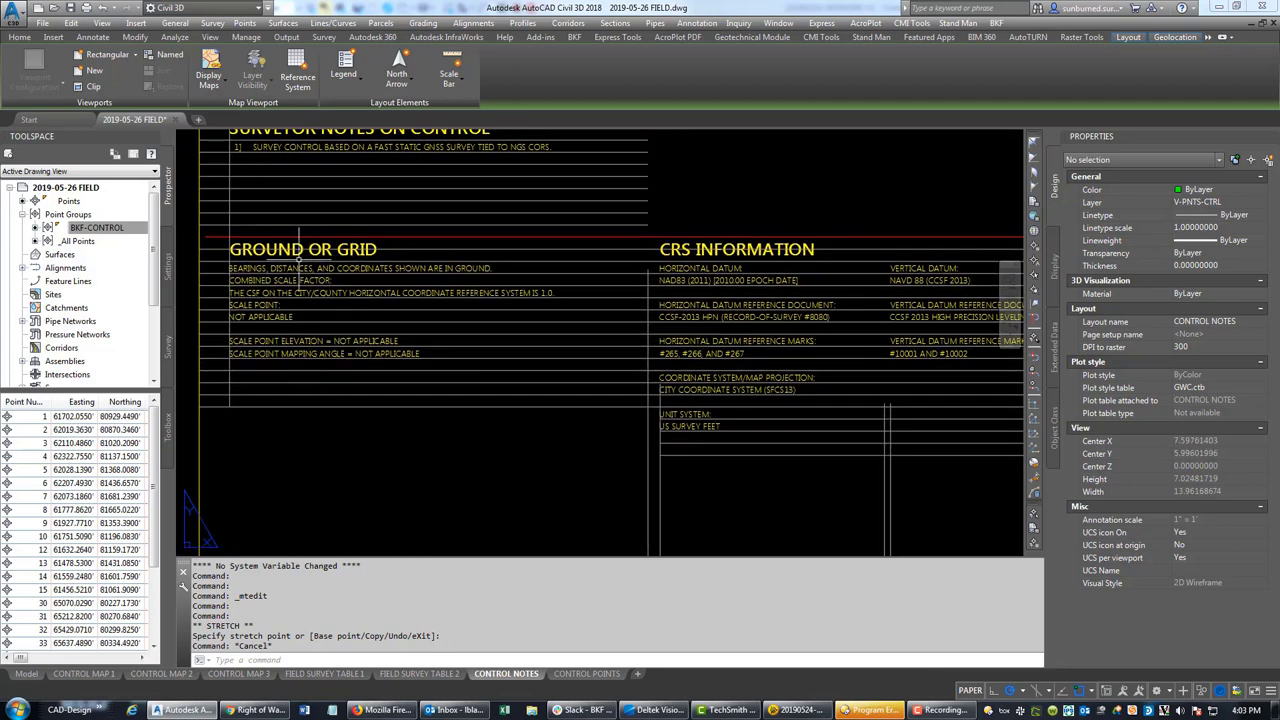
mouse_move(804, 306)
middle_down()
mouse_move(510, 270)
mouse_move(421, 237)
mouse_move(449, 238)
middle_up()
scroll(367, 180, up, 3)
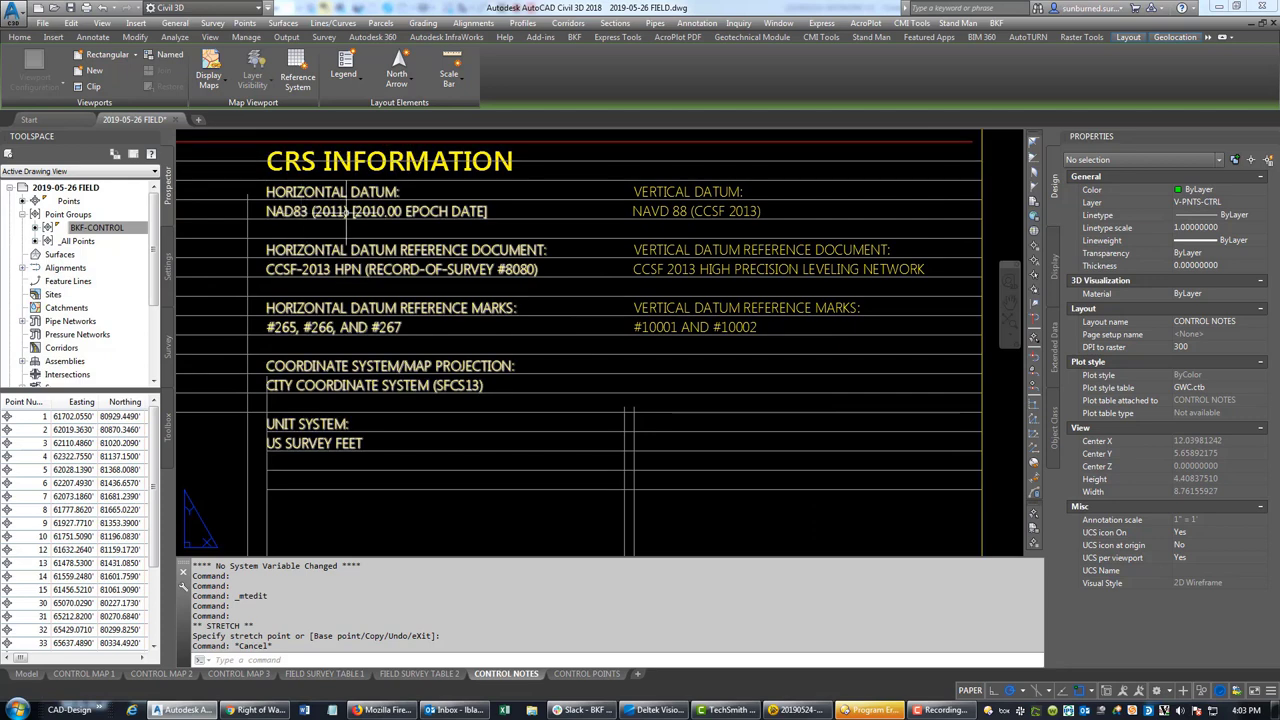
double_click(409, 269)
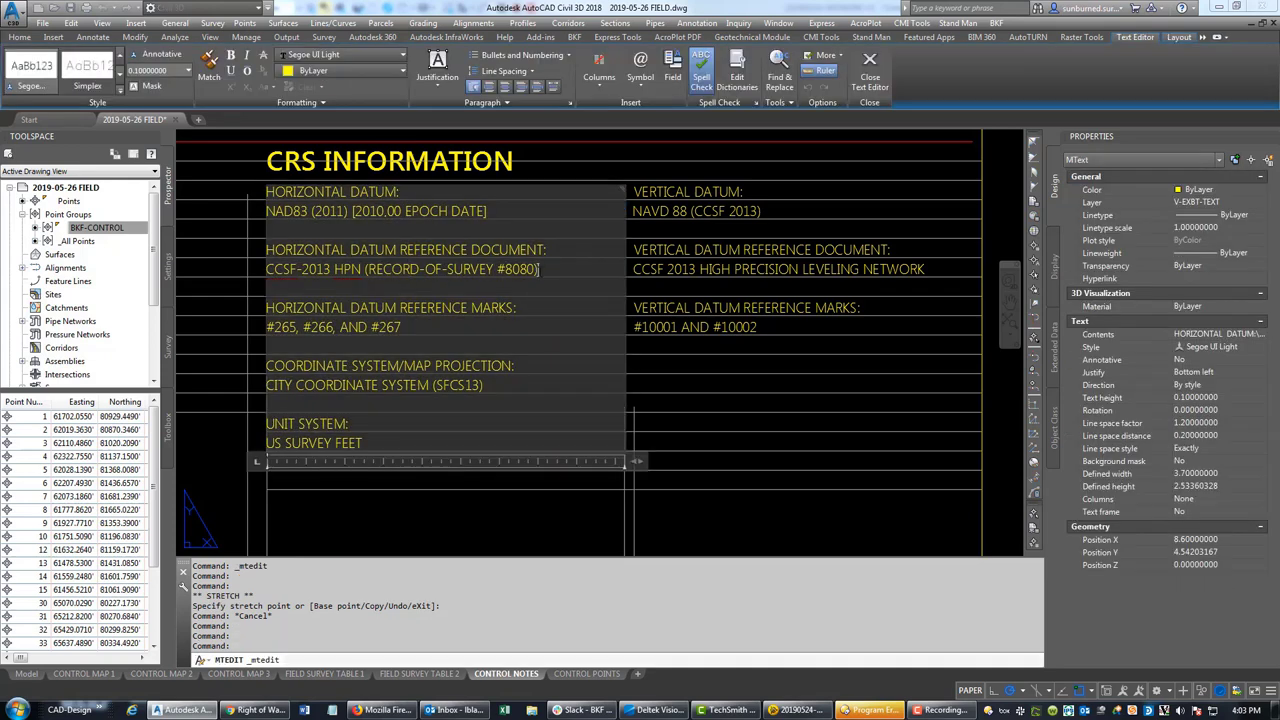
drag(540, 269, 265, 269)
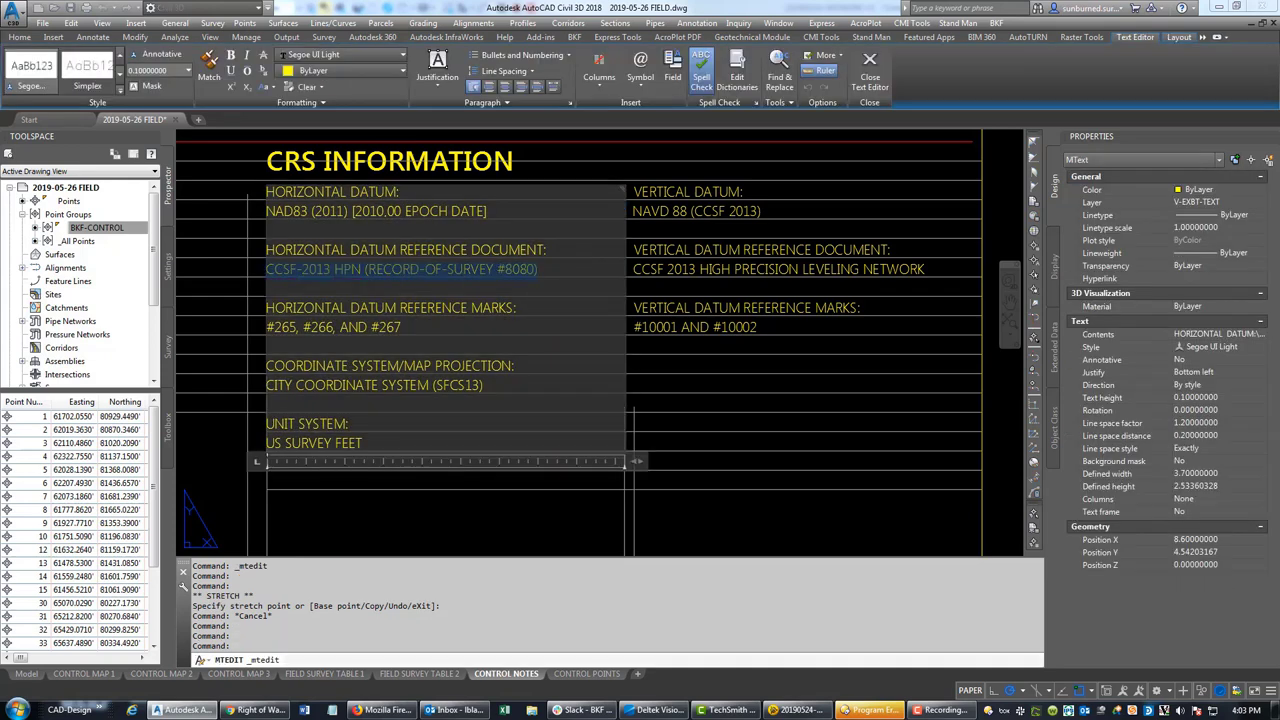
text(N)
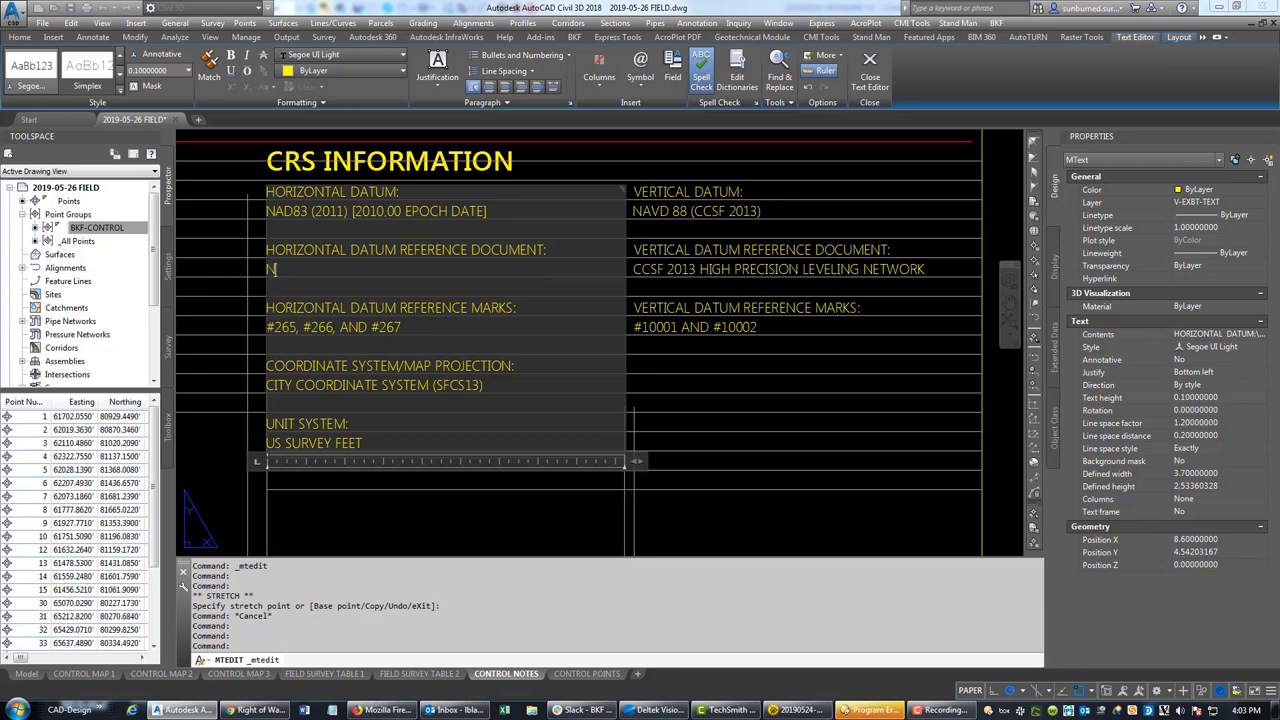
text(GS DATA SHEETS FOR SLA)
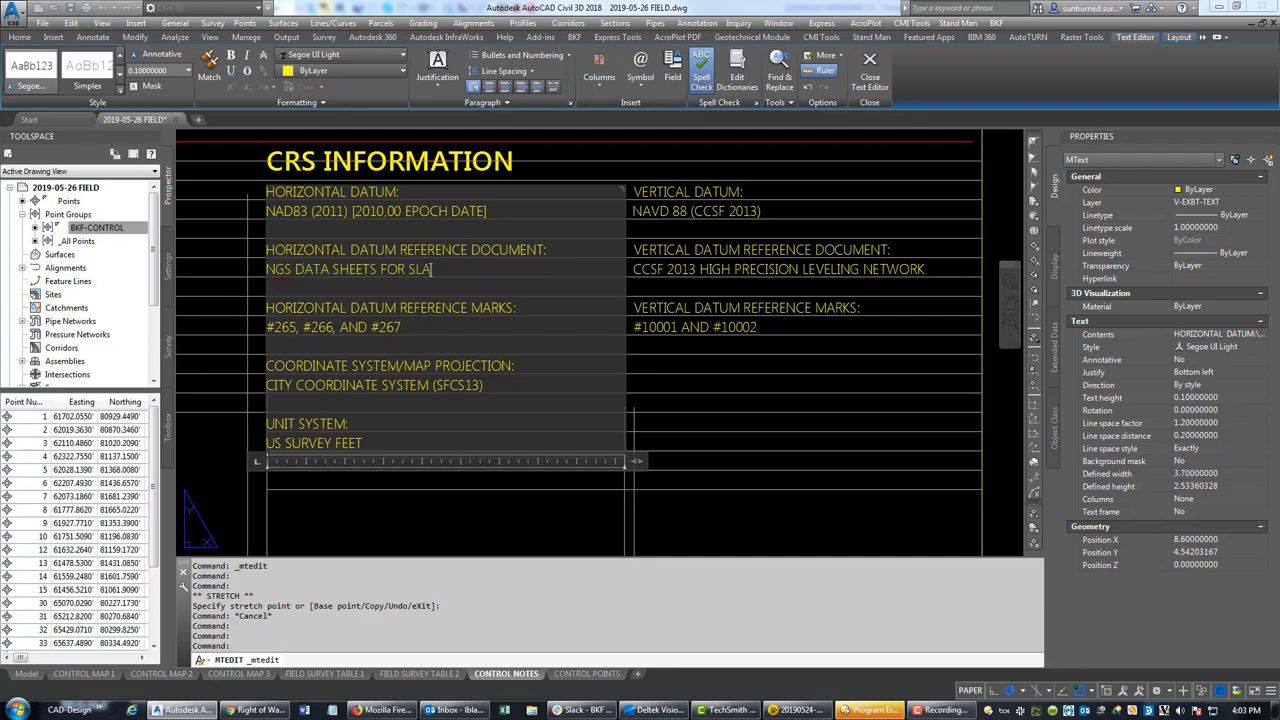
text(C)
key(BackSpace)
key(BackSpace)
key(BackSpace)
key(BackSpace)
key(BackSpace)
key(BackSpace)
key(BackSpace)
key(BackSpace)
key(BackSpace)
text(NGS CORS 'SLAC)
text('.)
click(559, 510)
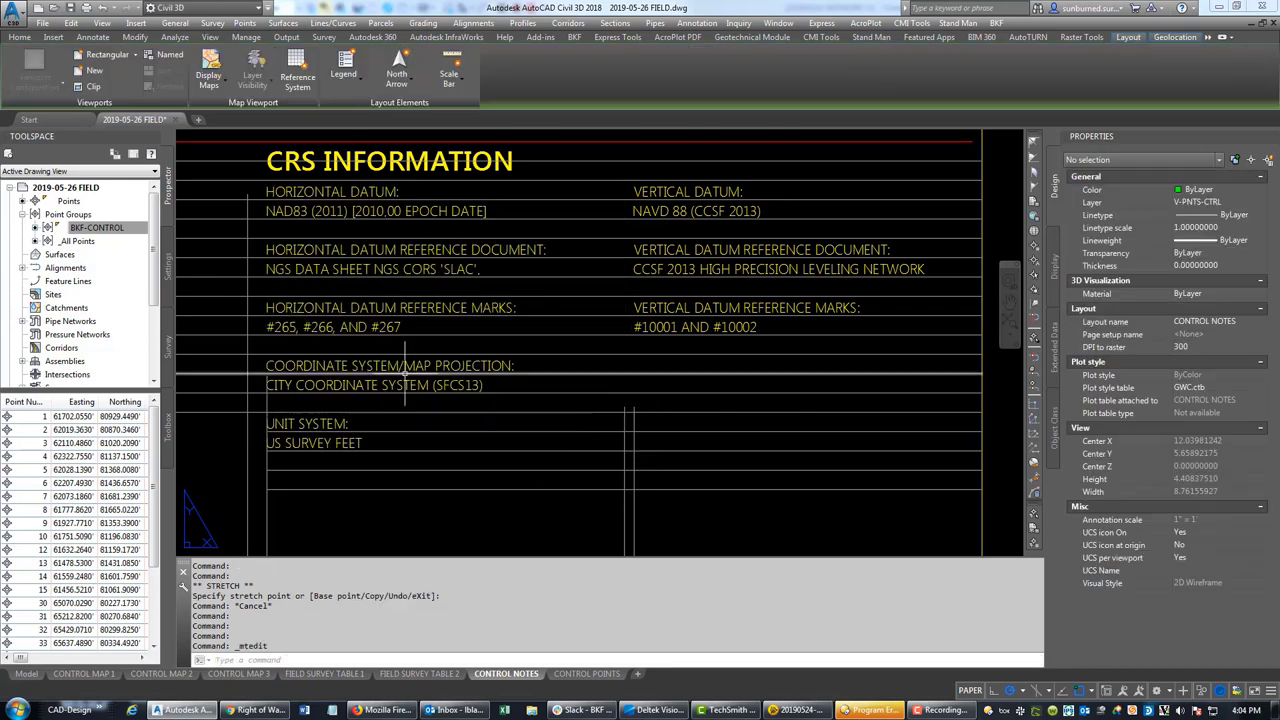
- Switch to Trimble Business Center and examine the CORS stations that the survey network is tied to
click(800, 710)
scroll(794, 289, down, 5)
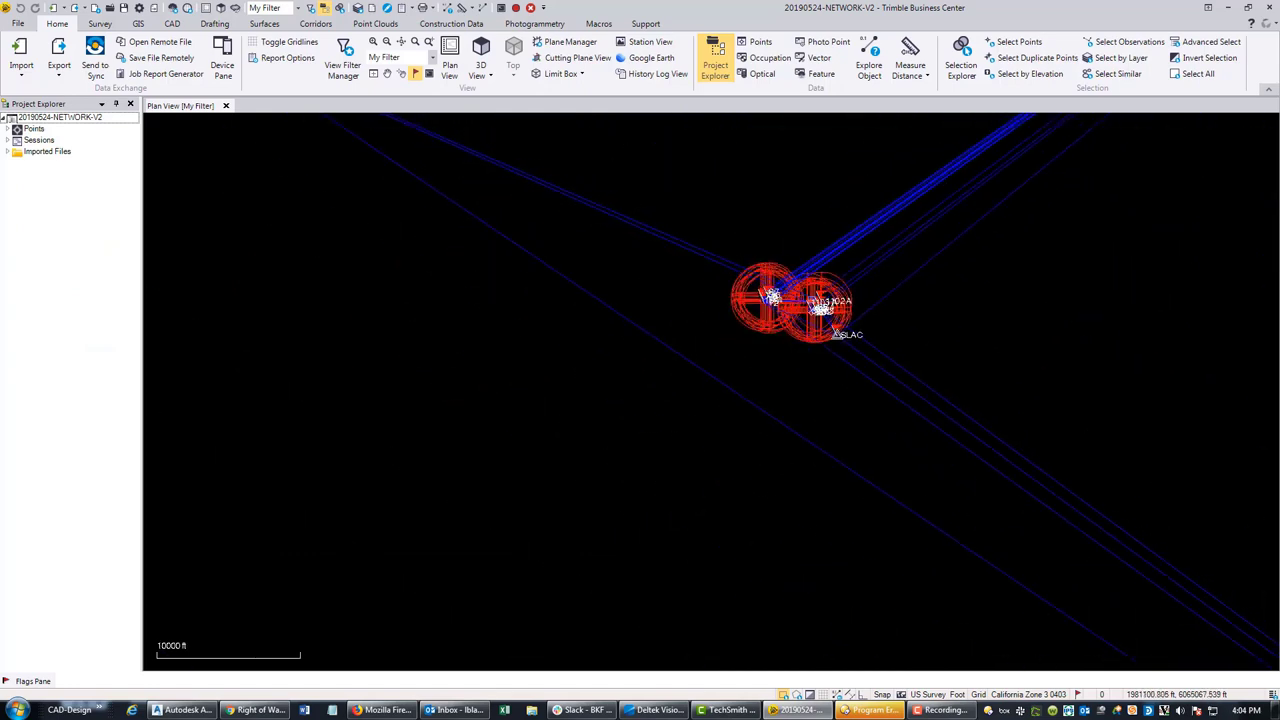
scroll(917, 340, down, 2)
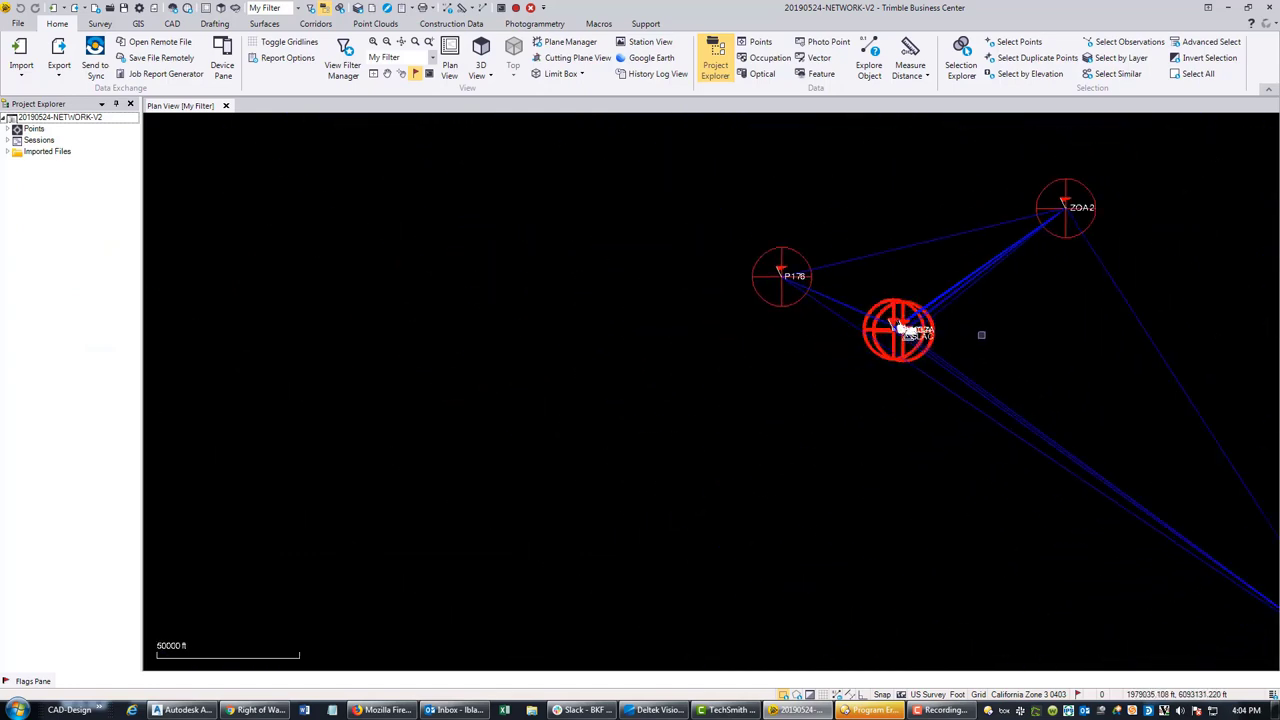
middle_drag(980, 334, 580, 274)
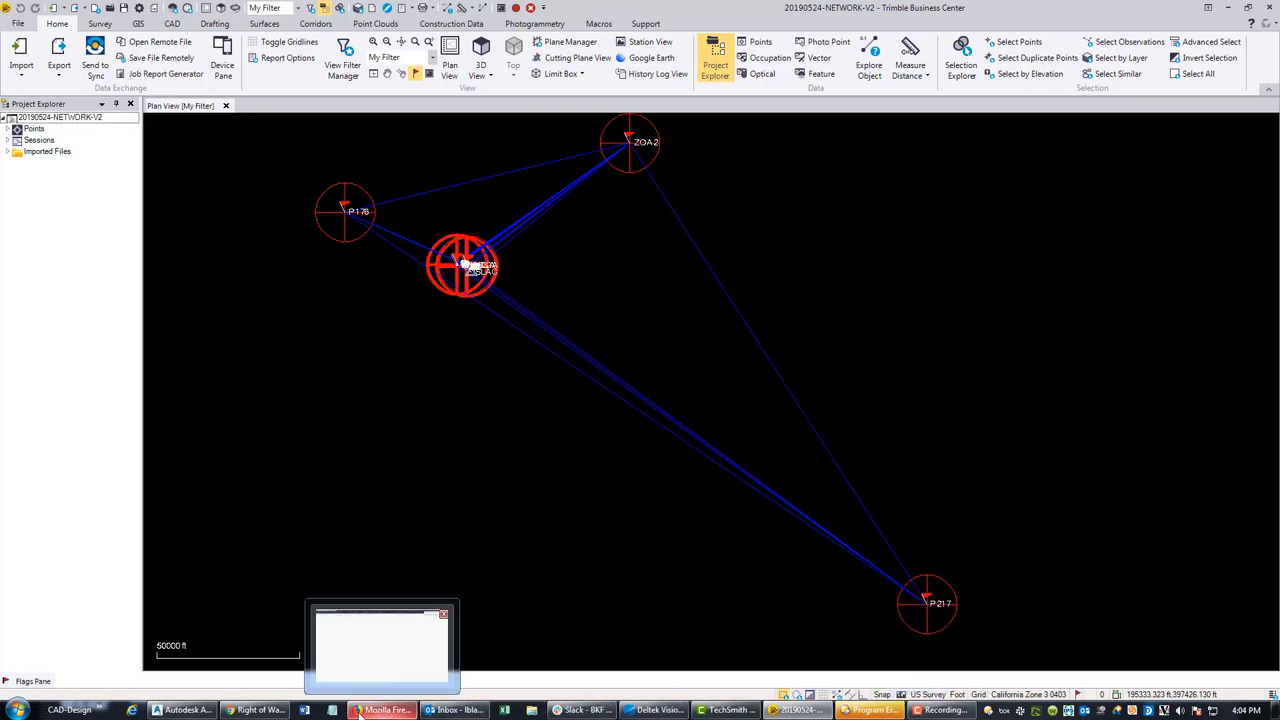
- Back in Civil 3D, set the horizontal datum reference marks to "NGS CORS 'P176', 'P217', 'SLAC', AND 'ZOA2'", checking the stations against the network
click(183, 710)
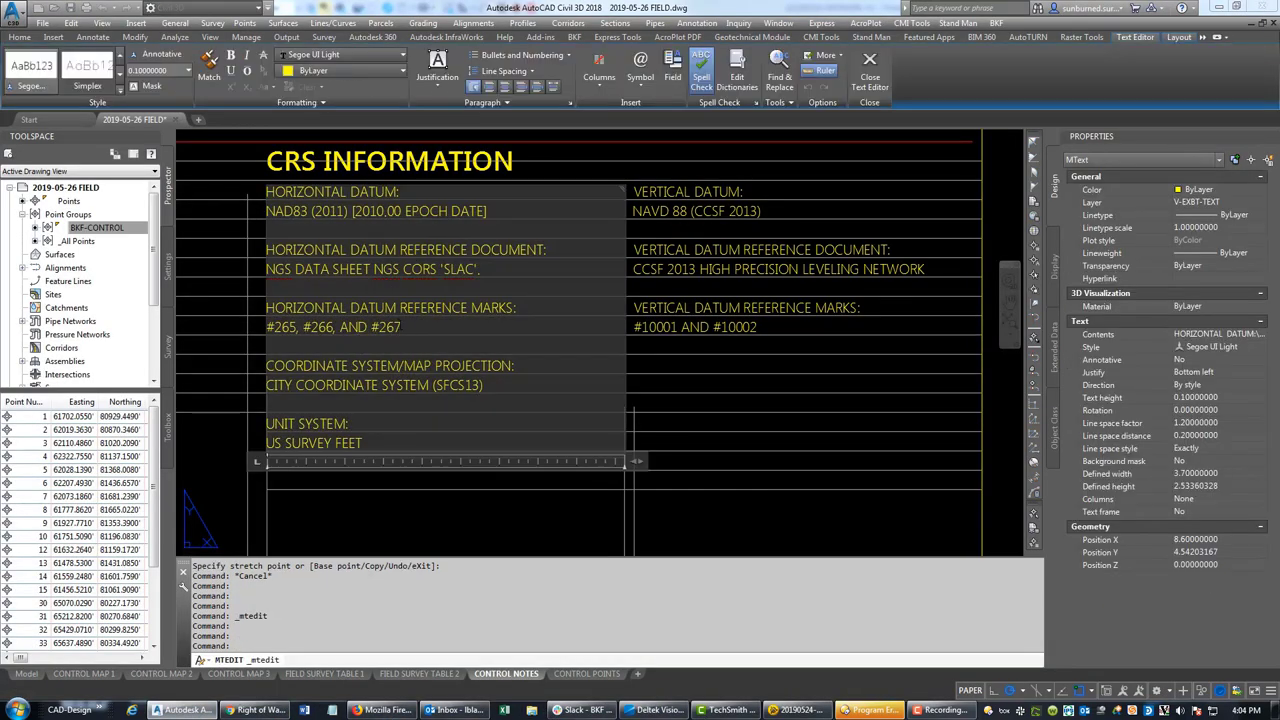
triple_click(405, 331)
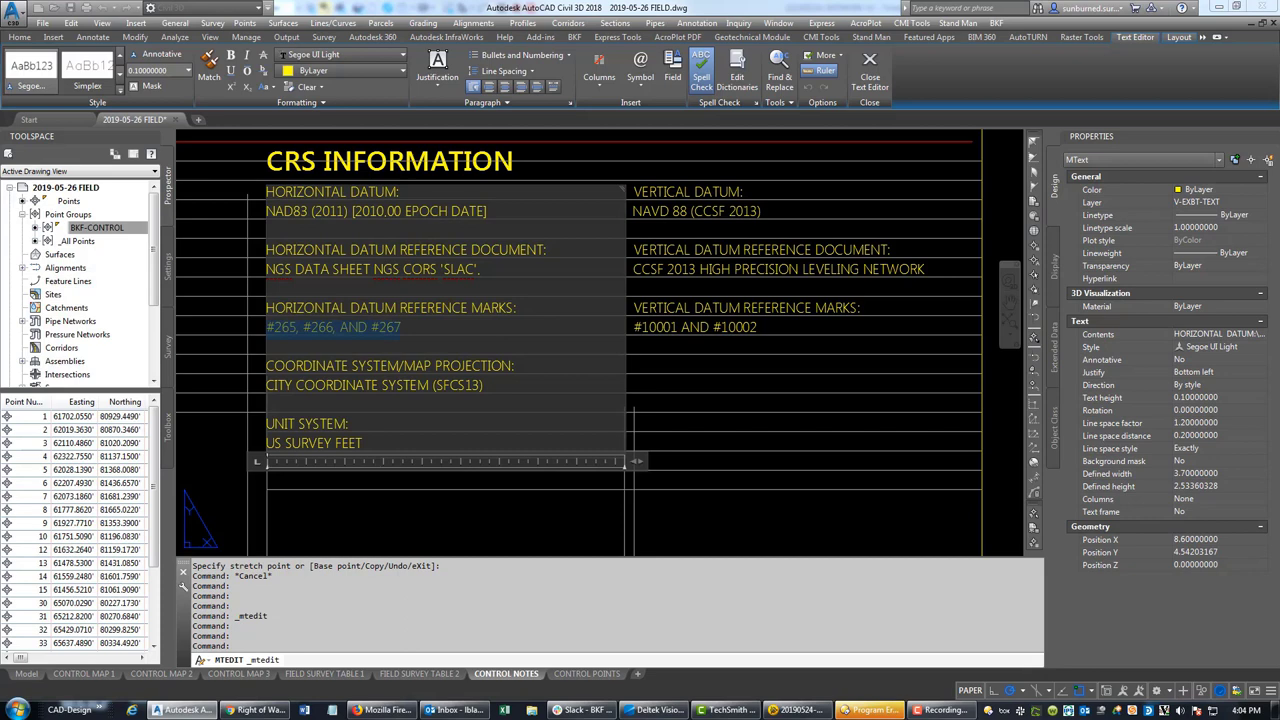
text(NGS COR)
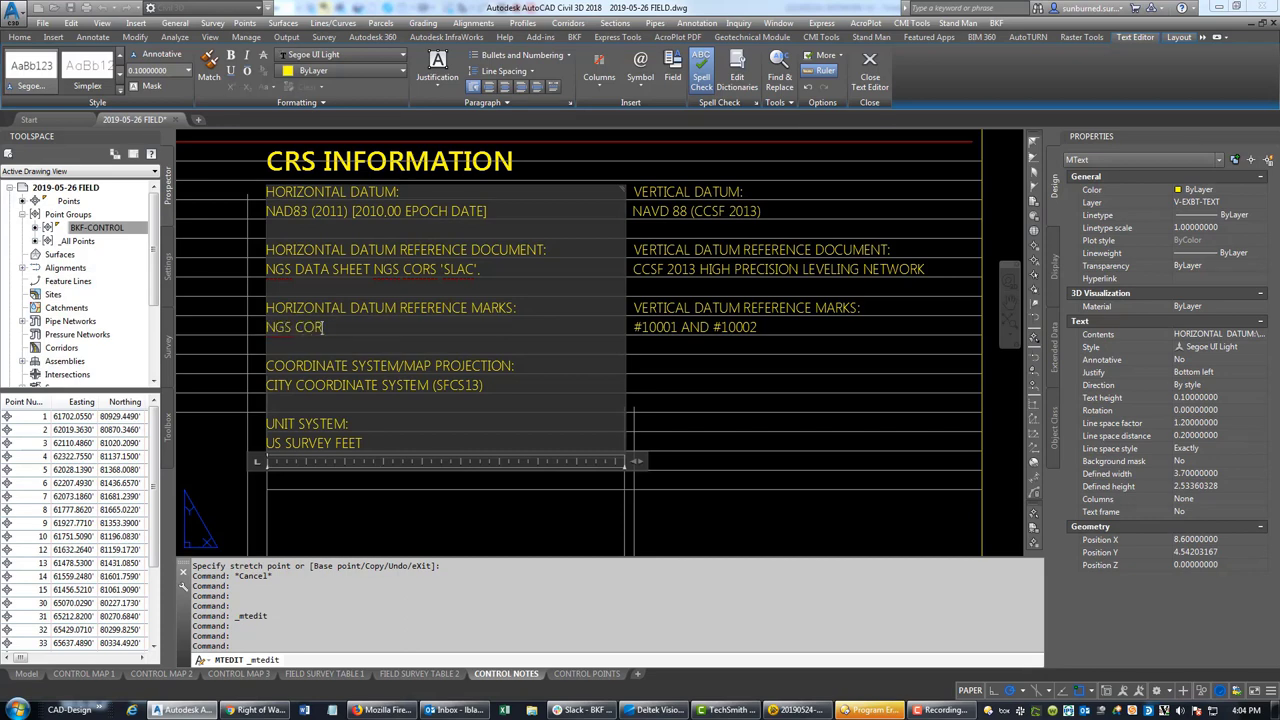
text(S 'P217', SLAC, AND 'ZOA2)
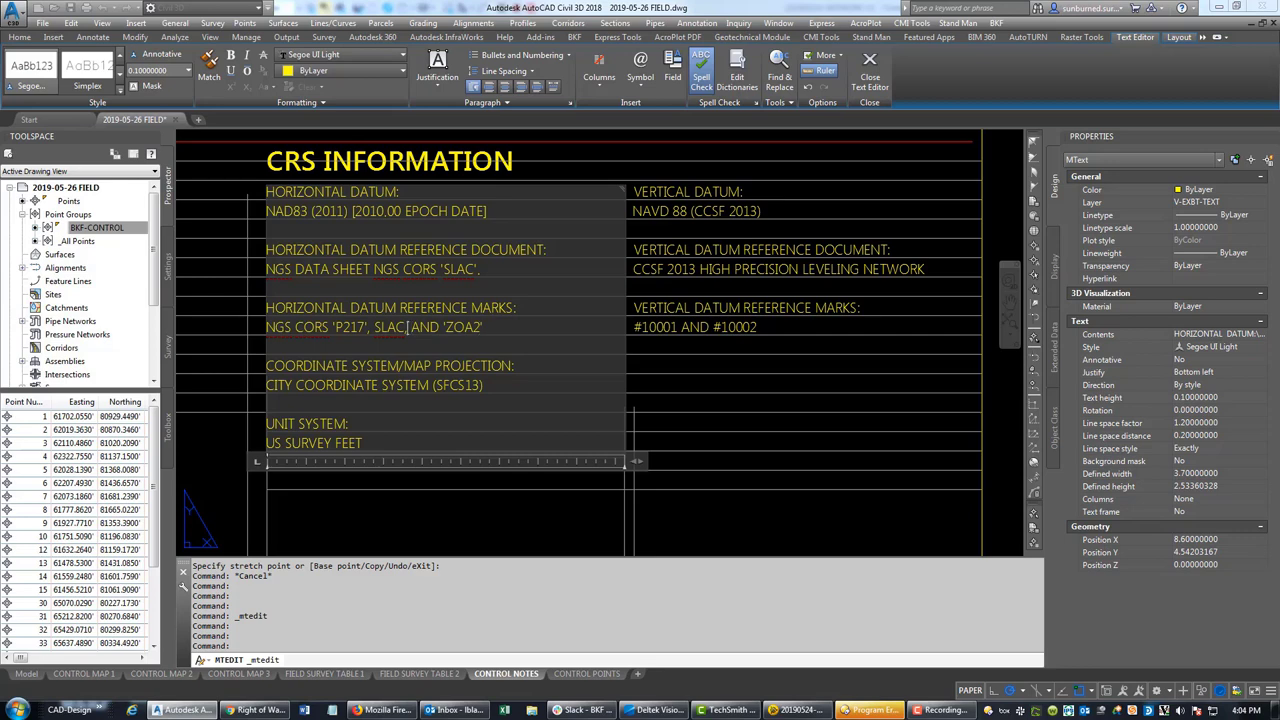
click(408, 328)
click(374, 328)
text(')
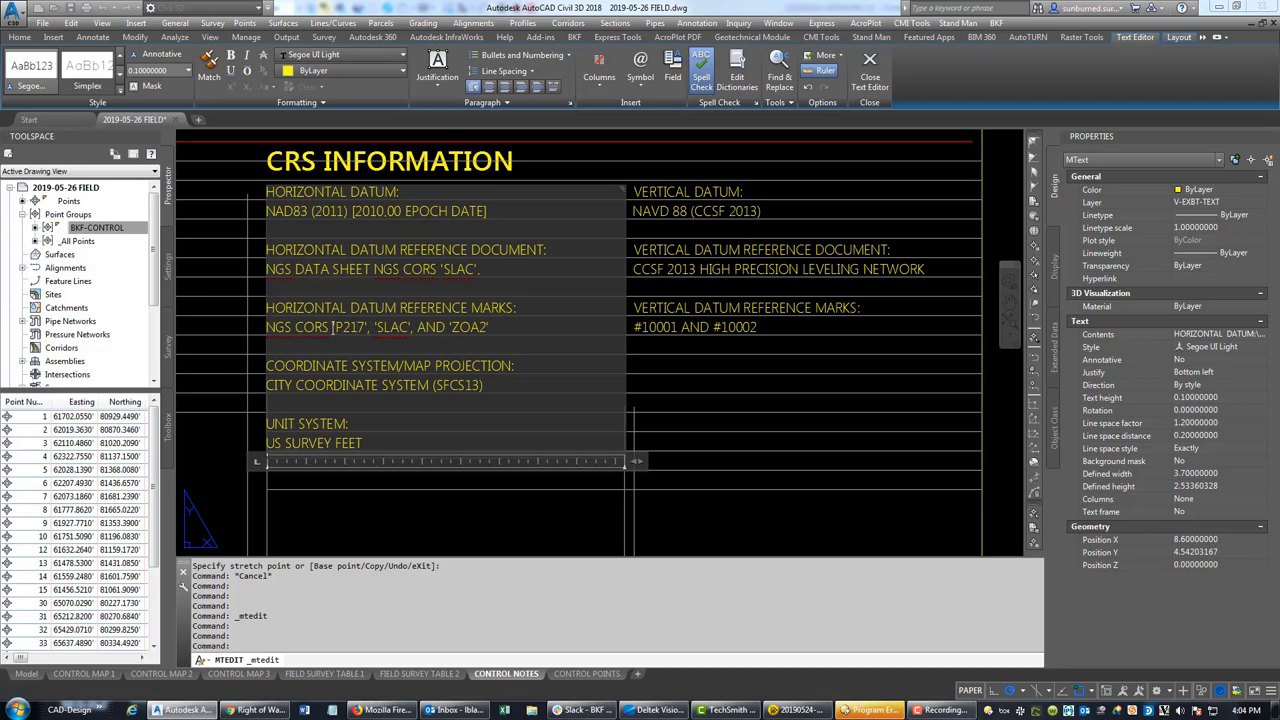
text(P176', ')
click(795, 709)
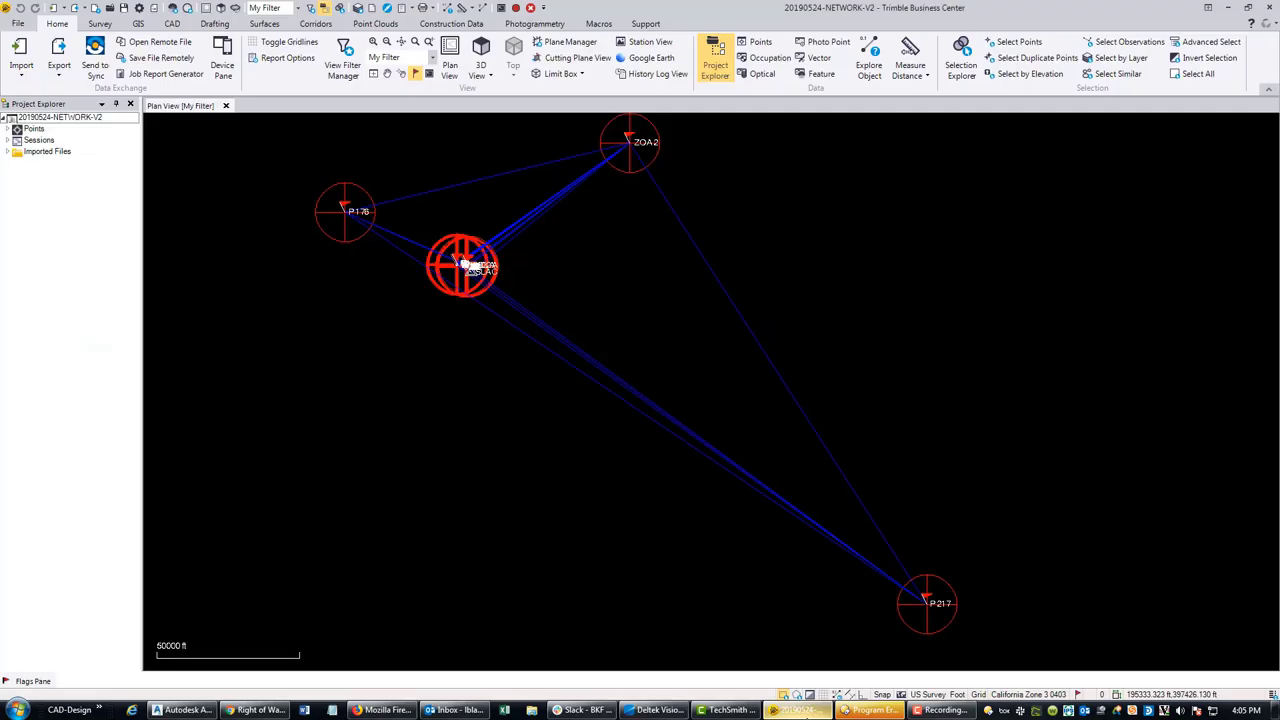
key(alt+Tab)
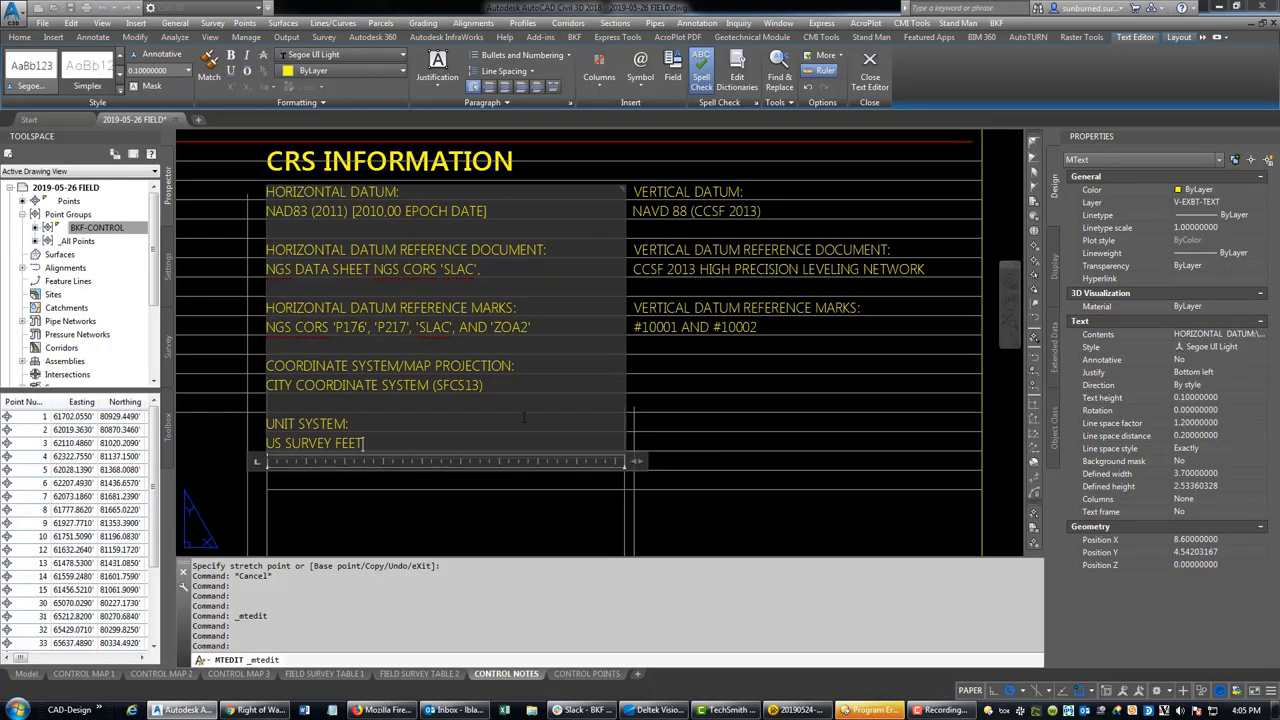
click(509, 513)
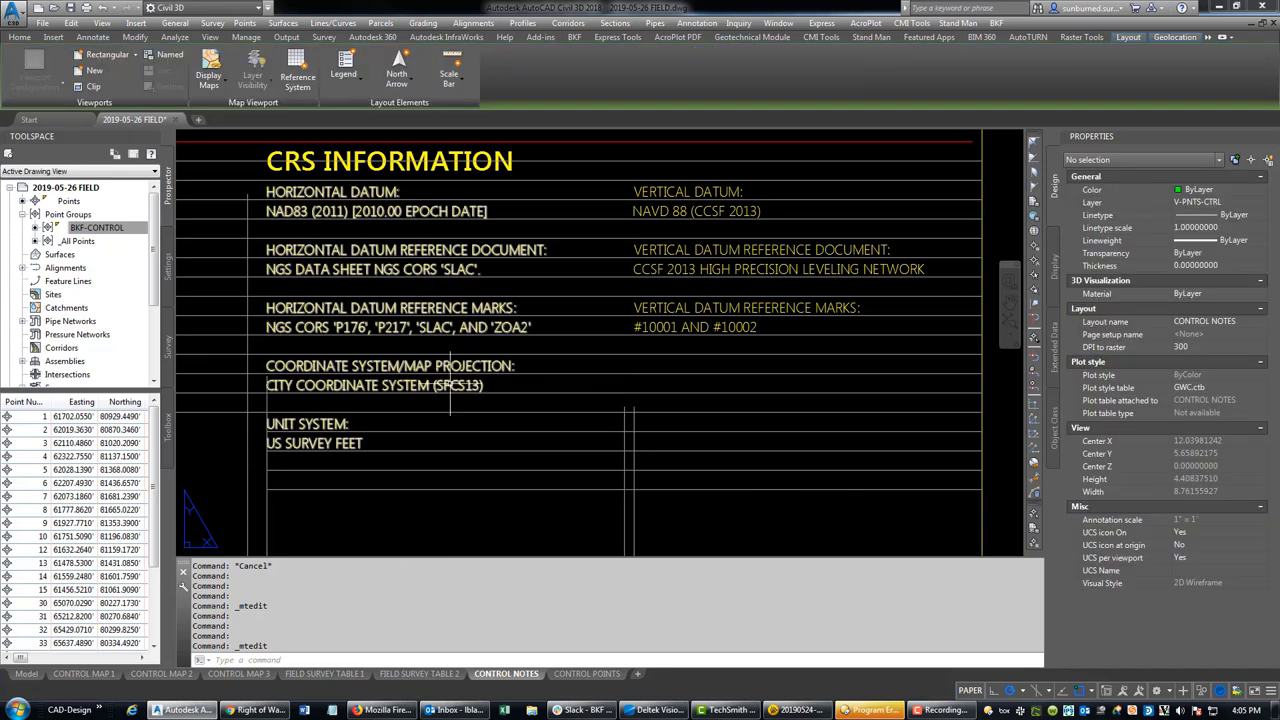
- Replace the coordinate system/map projection entry with "CALIFORNIA STATE PLANE COORDINATES ZONE 3", keeping a blank line before UNIT SYSTEM
double_click(505, 384)
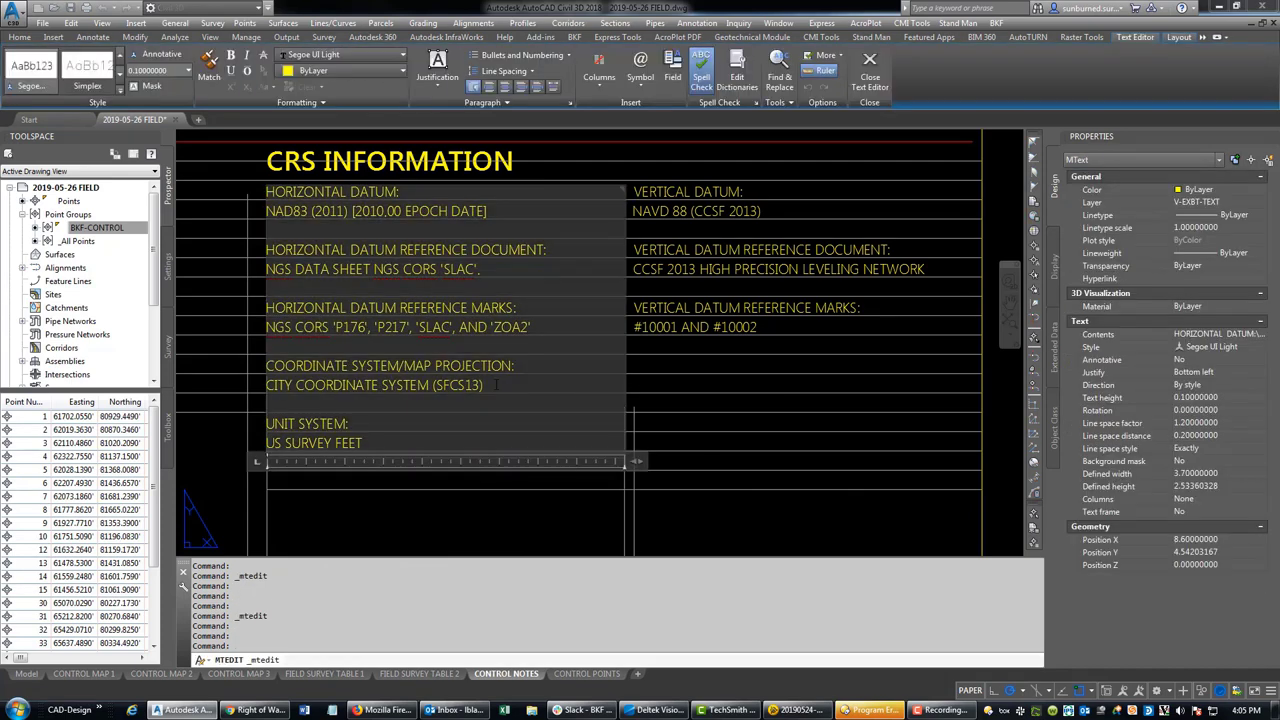
drag(485, 386, 266, 385)
text(CALIFORNIS)
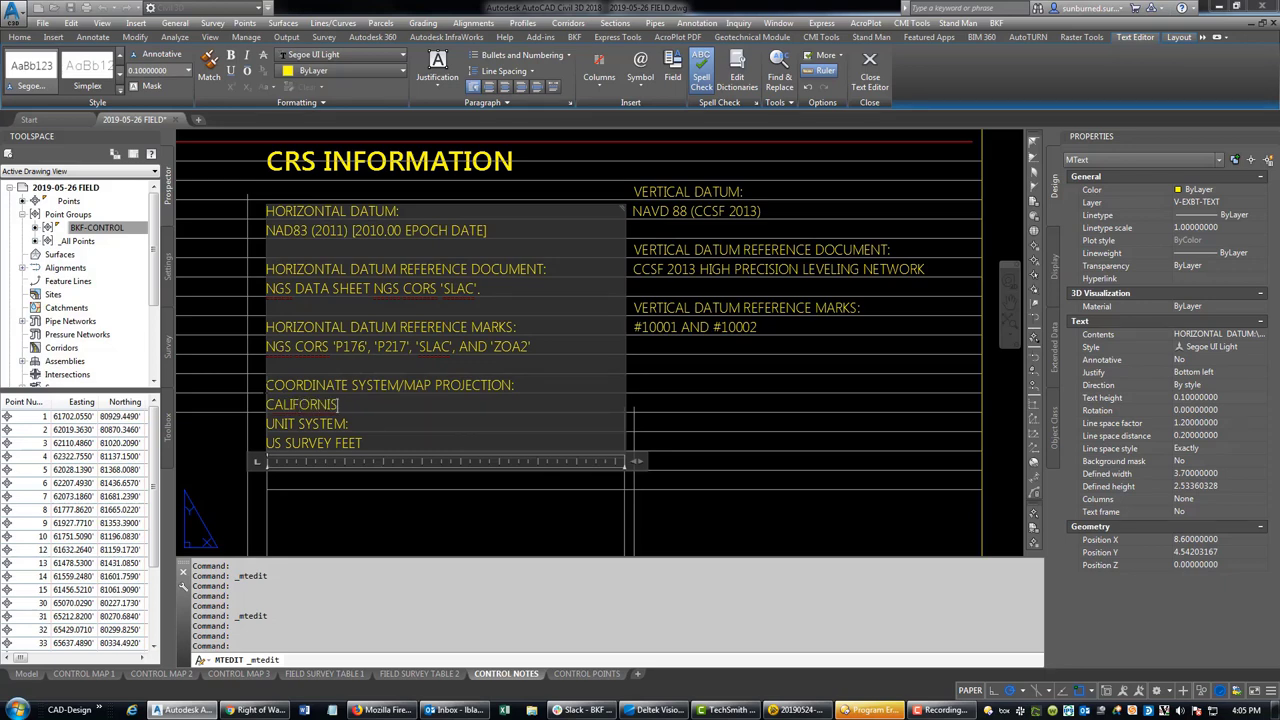
key(BackSpace)
text(A STATE PLANE COORD)
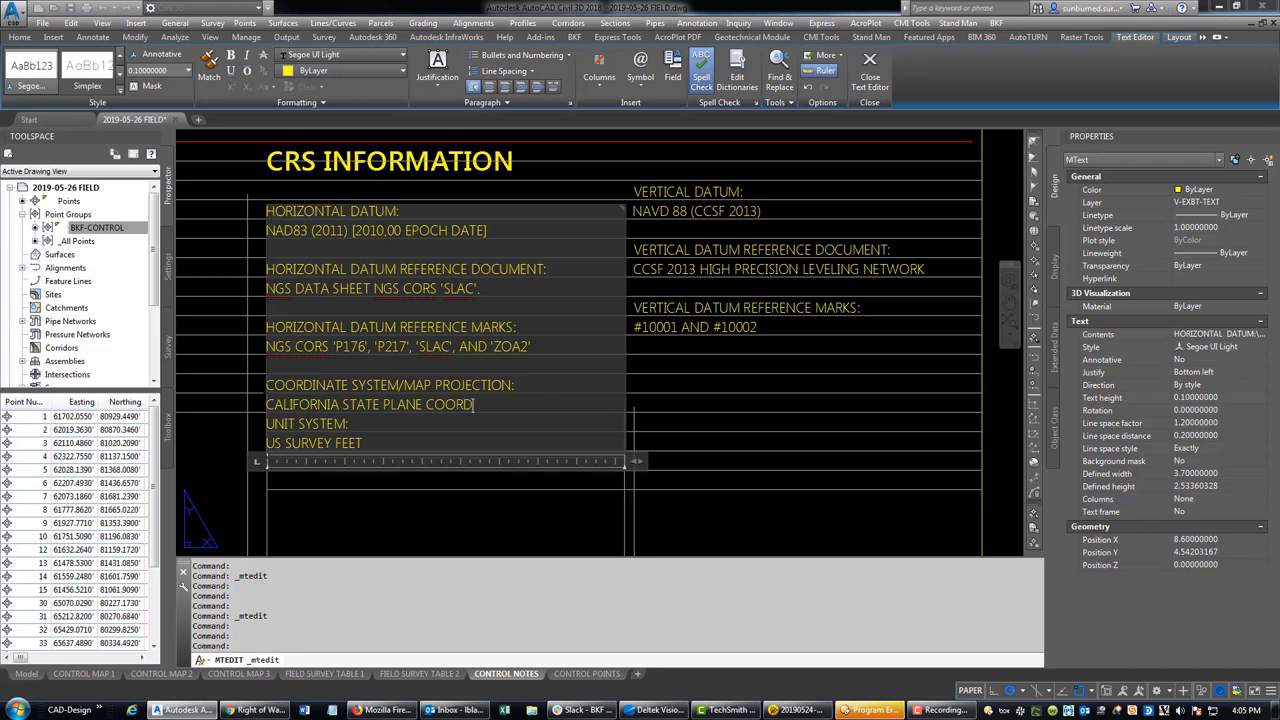
text(INATES ZONE 3)
key(Return)
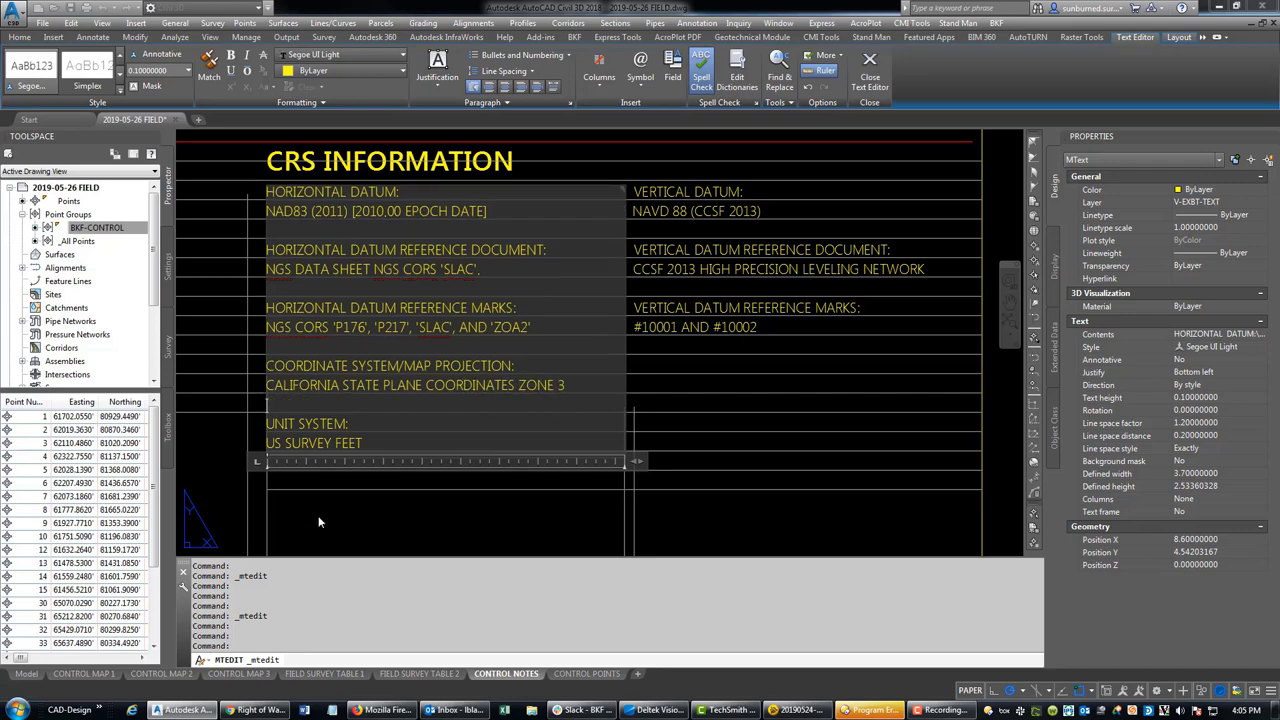
key(ctrl+Return)
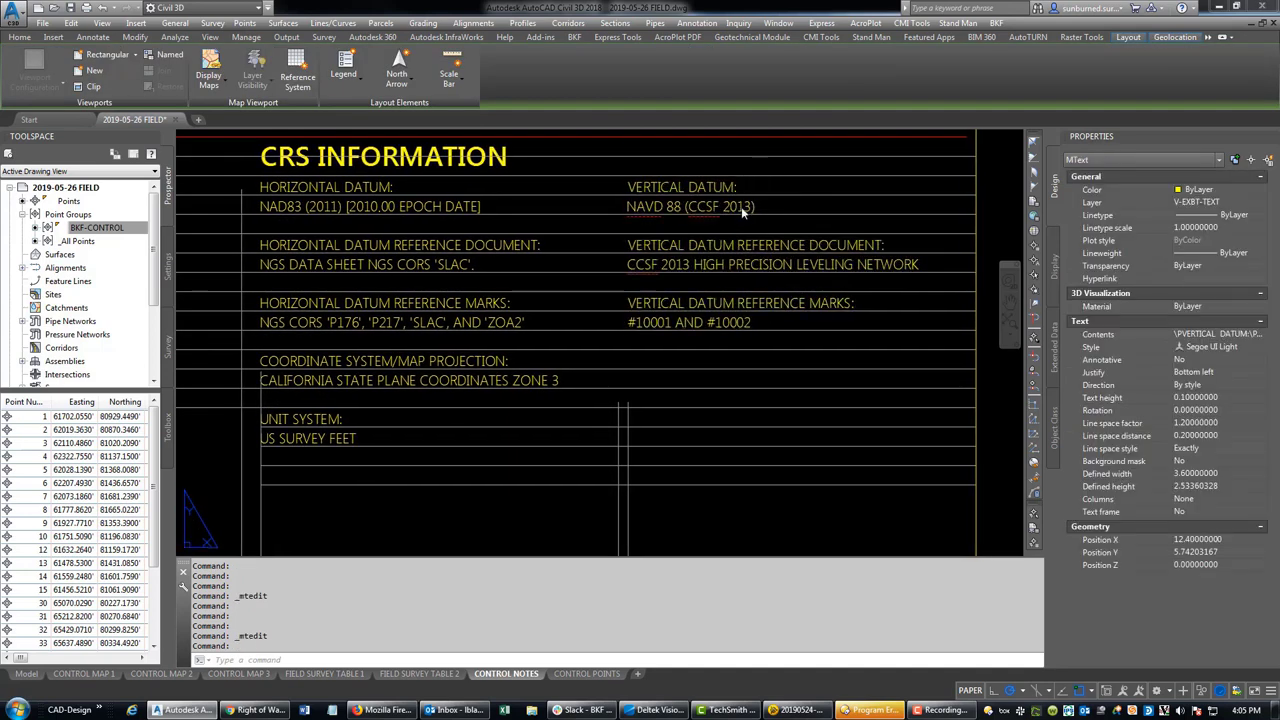
- Change the vertical datum entry to "NAVD 88 (2011) [2010.00 EPOCH DATE]"
double_click(690, 207)
drag(688, 206, 754, 207)
text(2010.00 E)
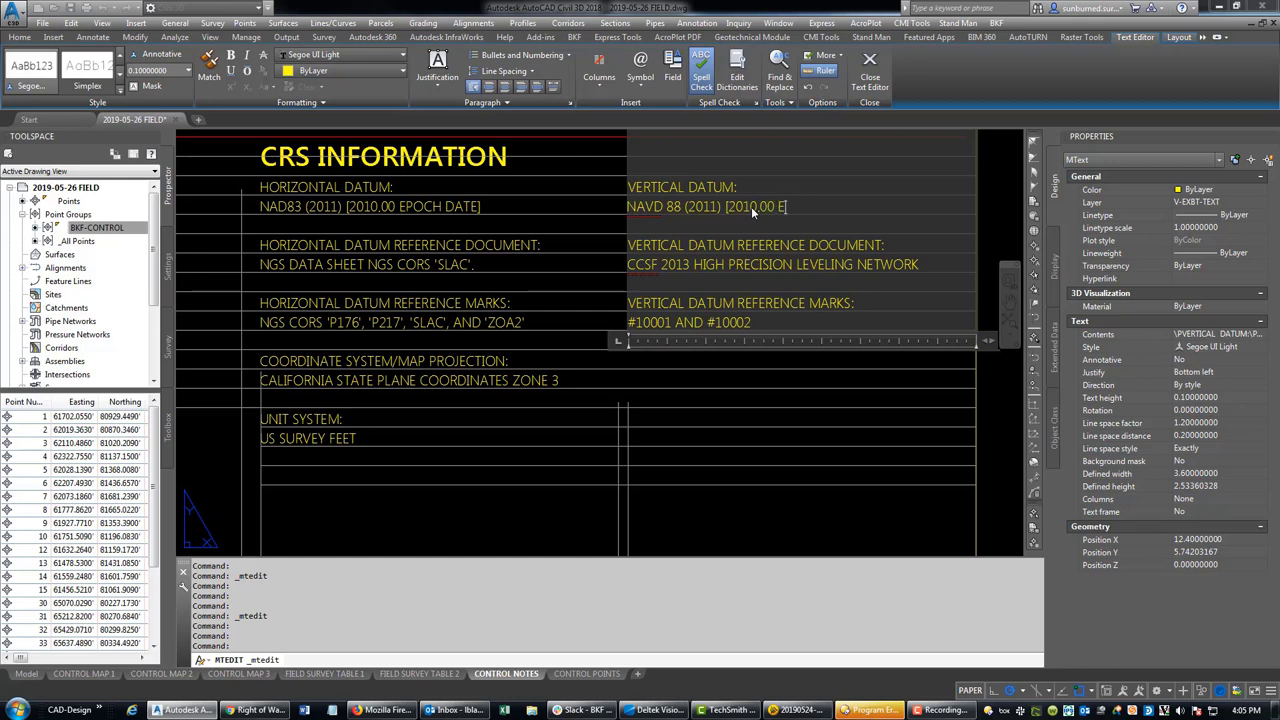
text(POCH DATE])
- Replace the vertical datum reference document entry with "NGS DATASHEET FOR NGS CORS 'SLAC'."
drag(919, 264, 627, 264)
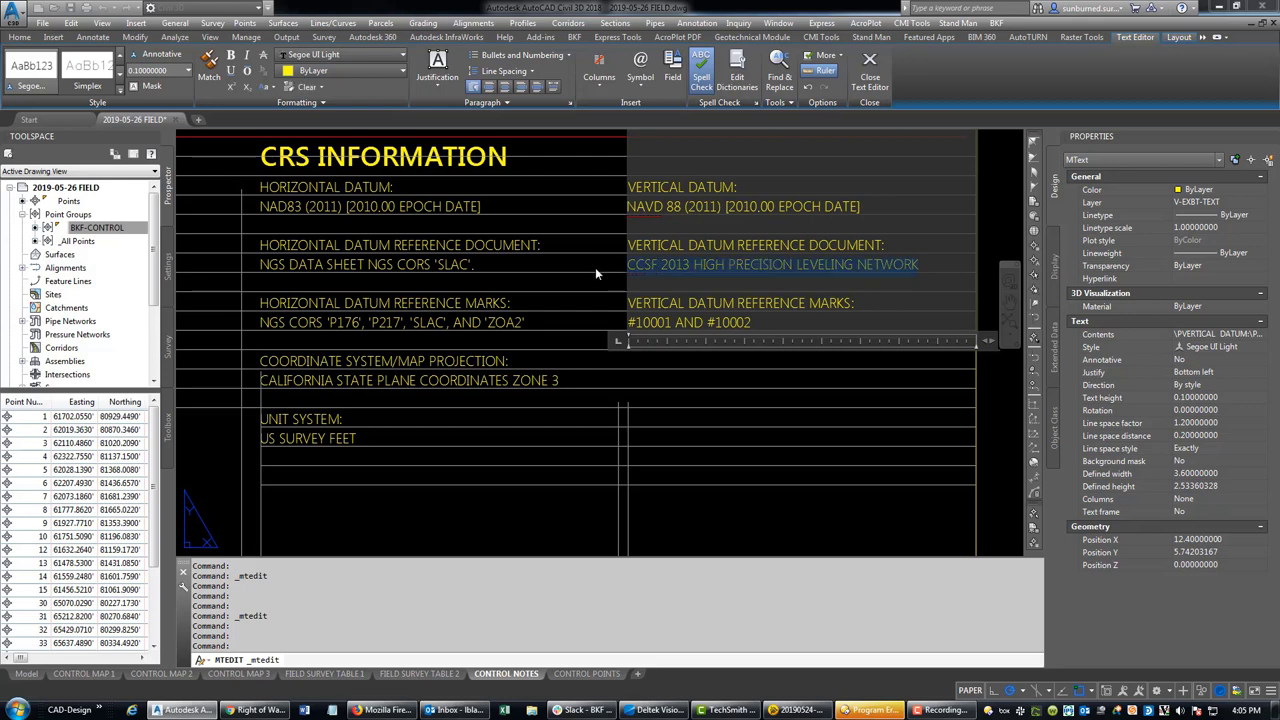
text(NGS DA)
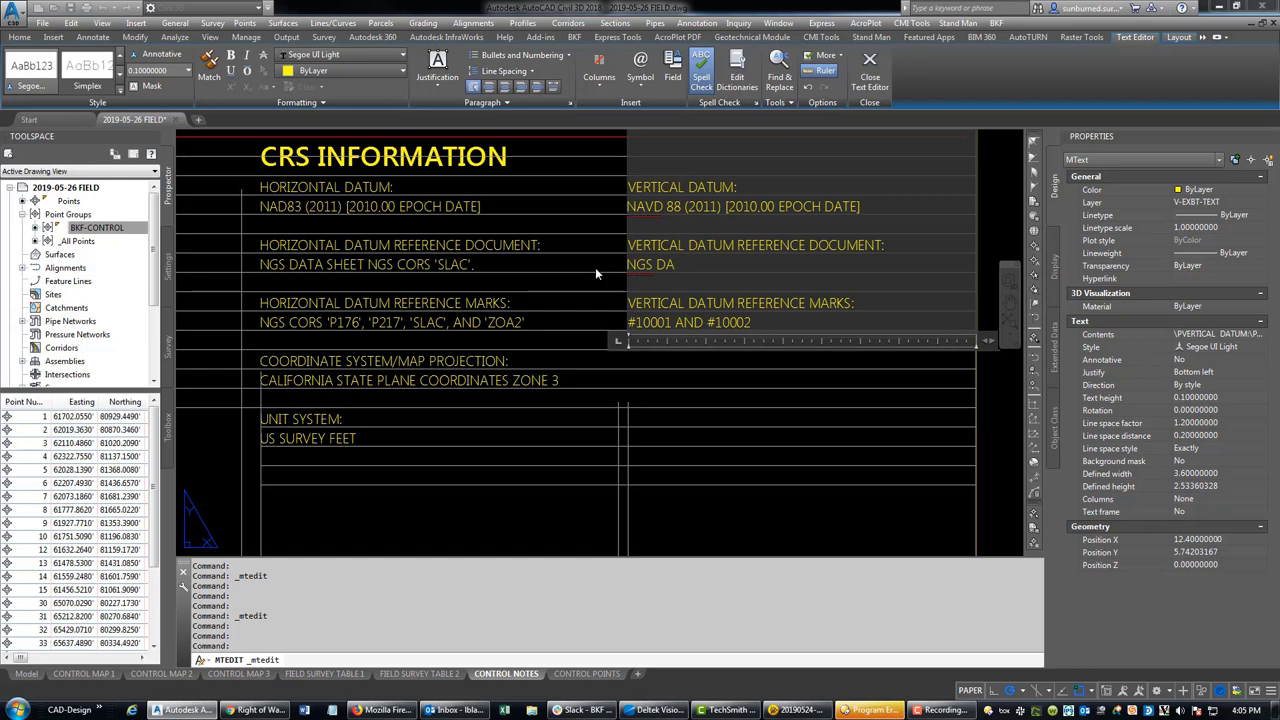
text(TASHEET FOR NGS COR)
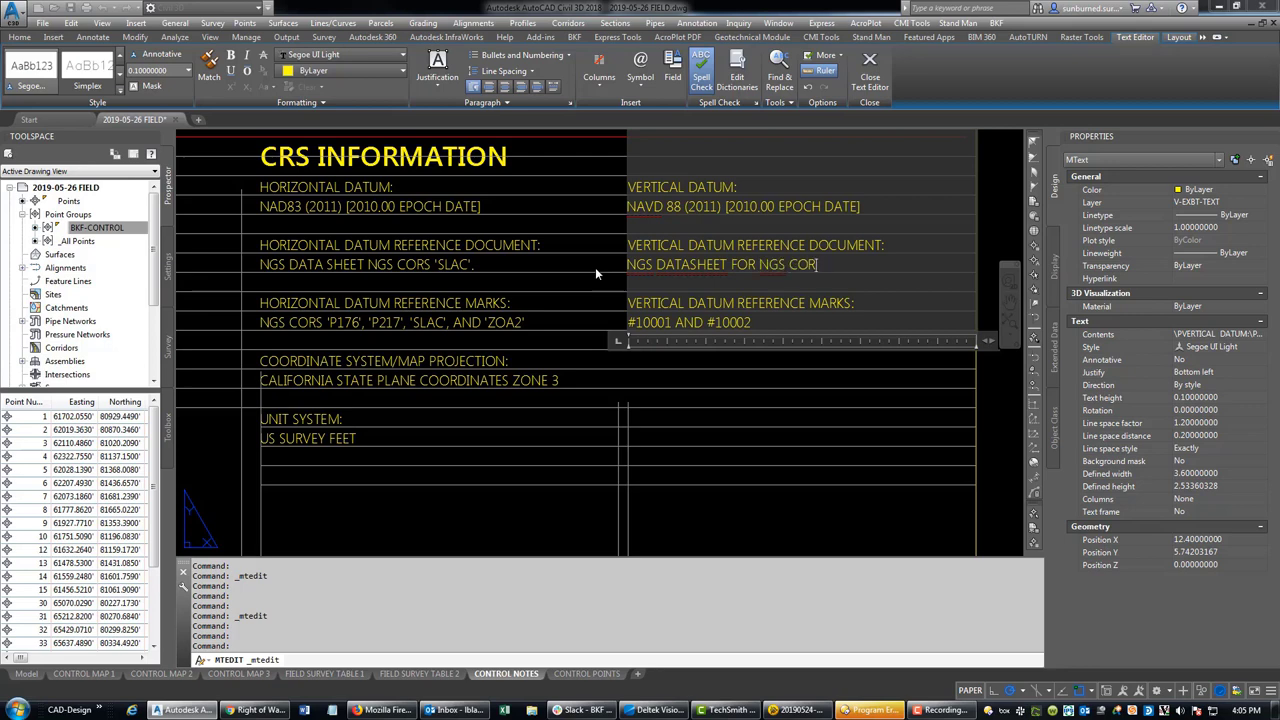
text(S 'SLAC'.)
key(shift+Home)
click(548, 323)
click(548, 323)
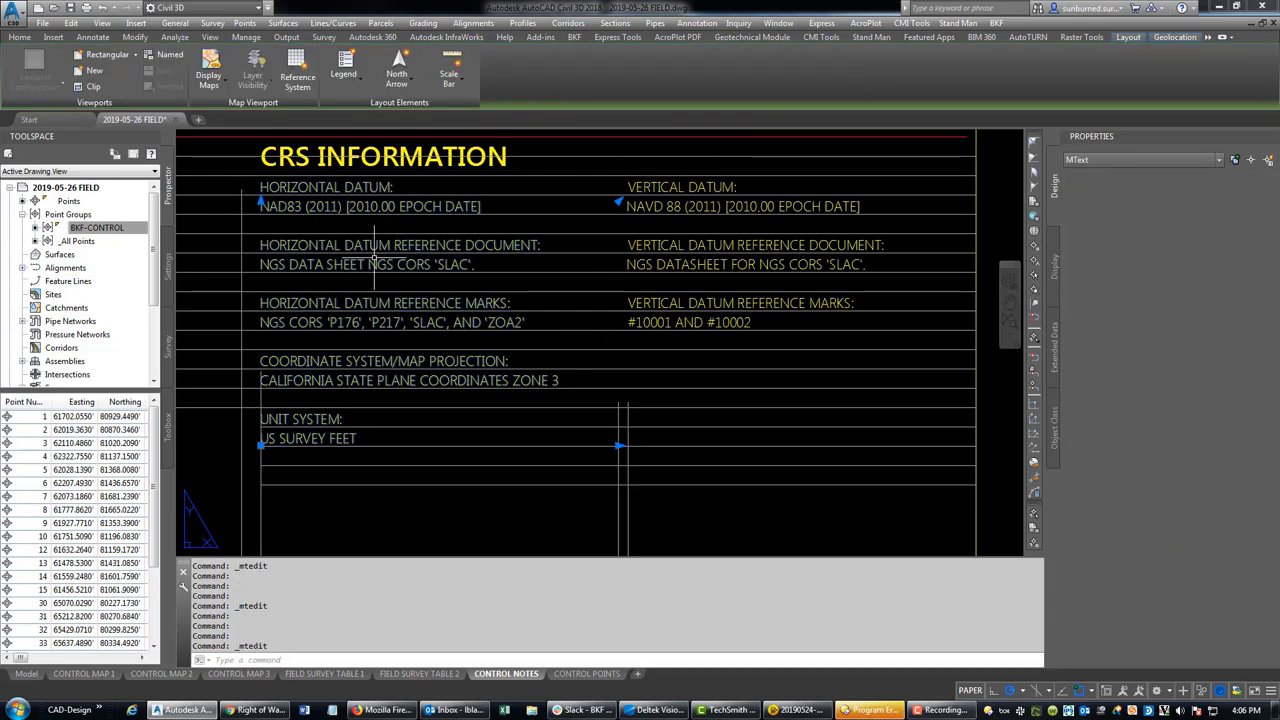
- Insert "FOR" before "NGS CORS 'SLAC'" in the horizontal datum reference document entry, and copy the horizontal datum reference marks text
double_click(373, 265)
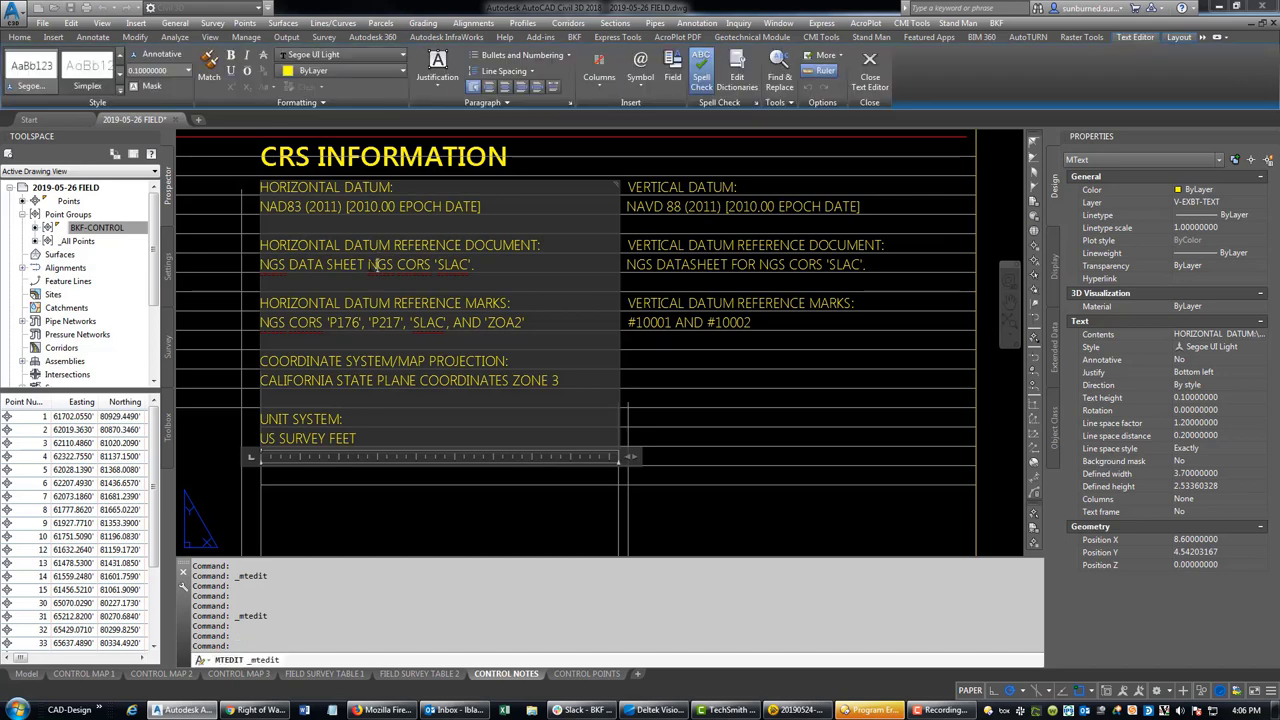
text(FOR)
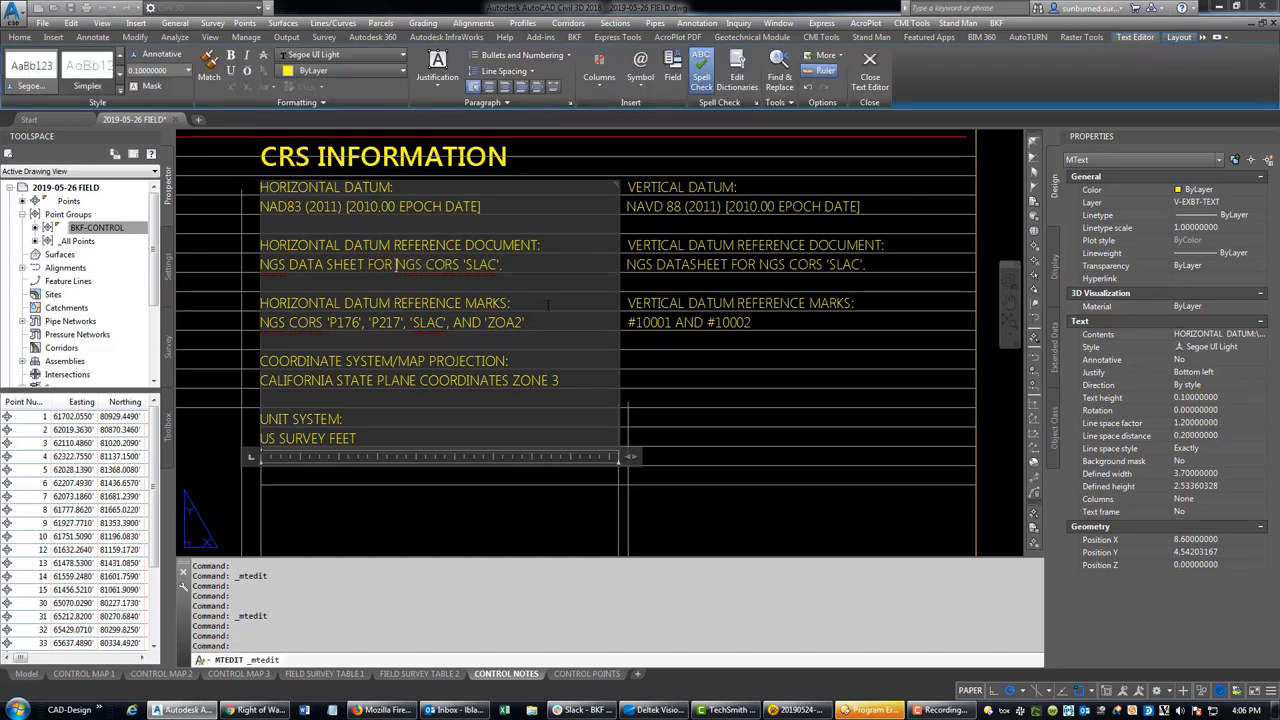
drag(546, 322, 262, 322)
key(ctrl+c)
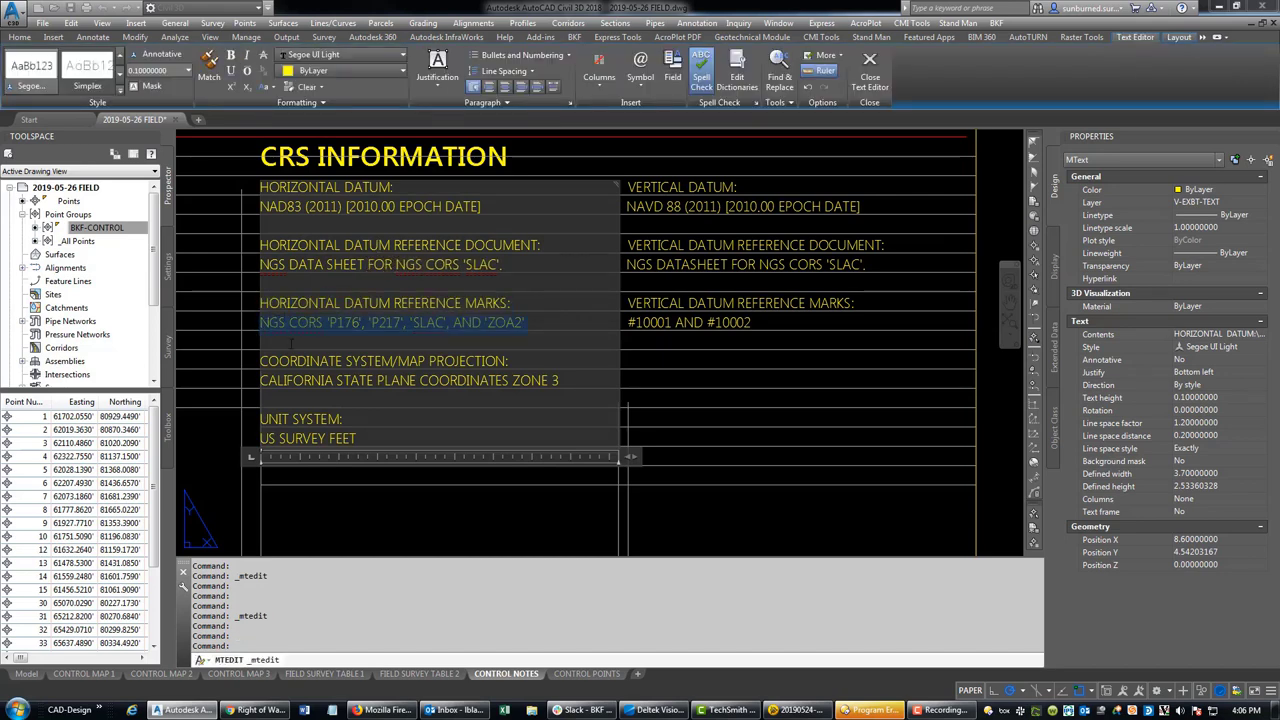
- End the horizontal datum, horizontal reference marks, map projection and unit system entries with periods
click(535, 326)
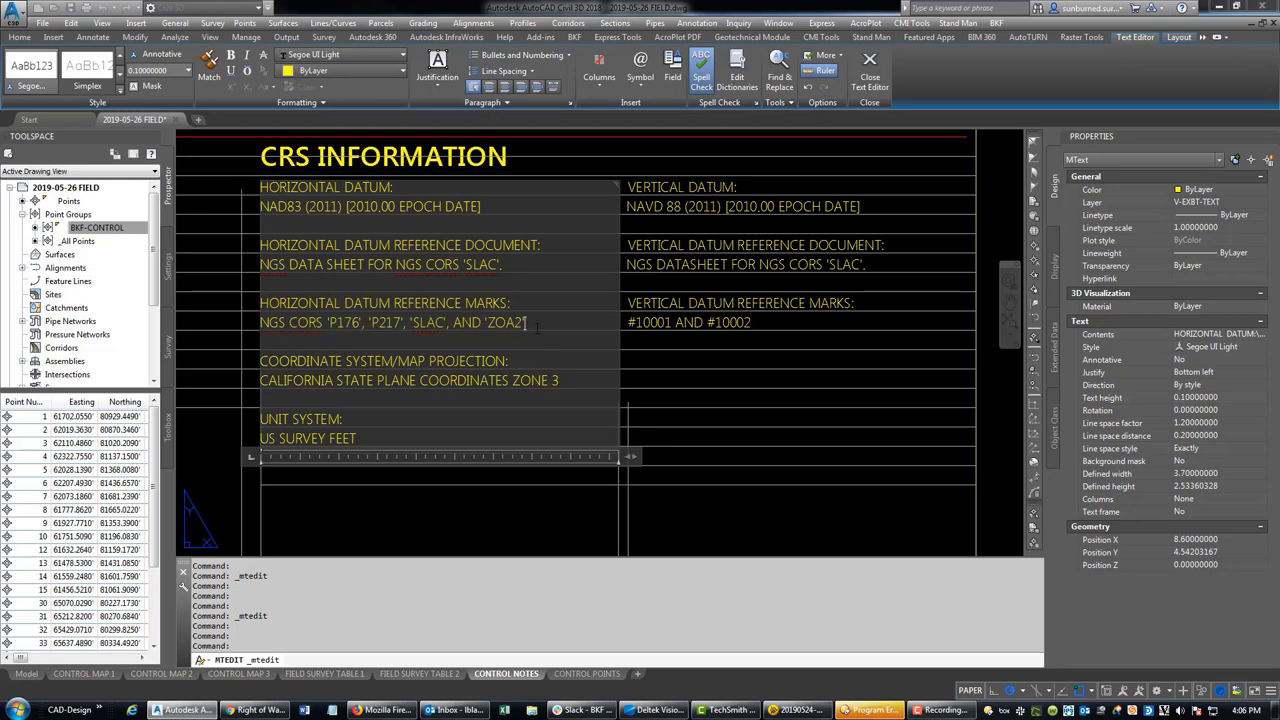
click(693, 404)
click(557, 381)
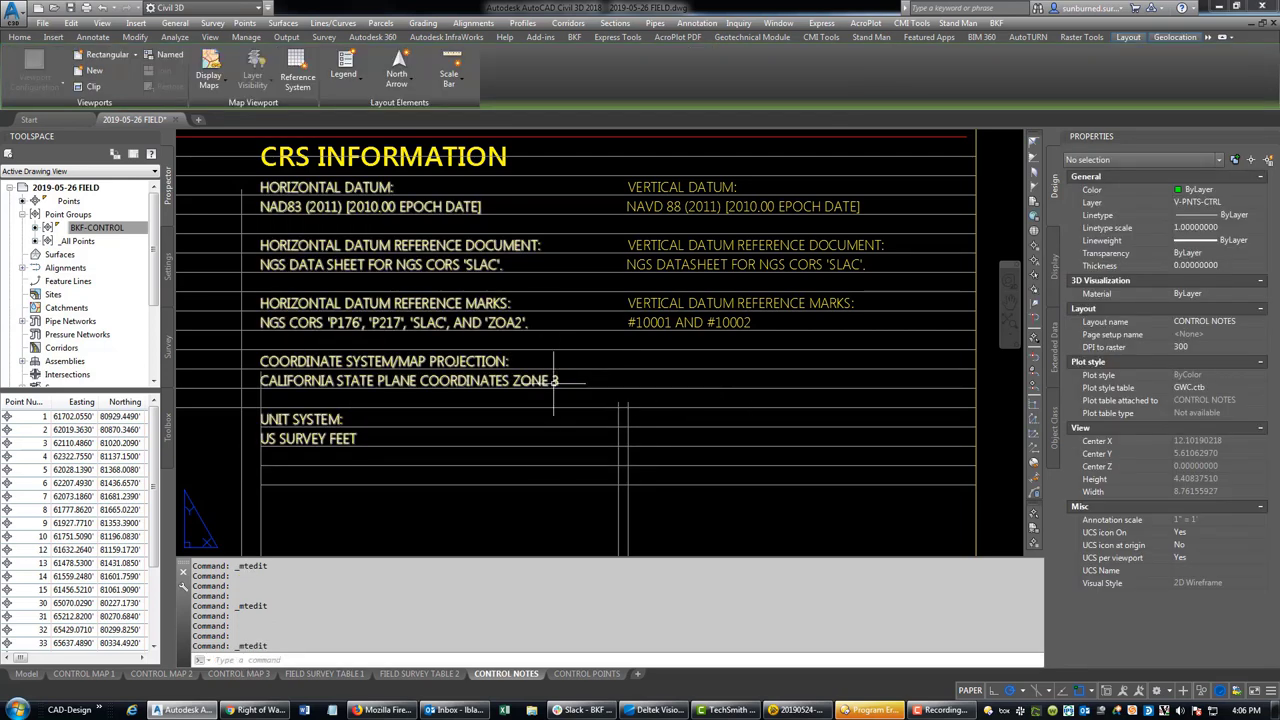
double_click(557, 381)
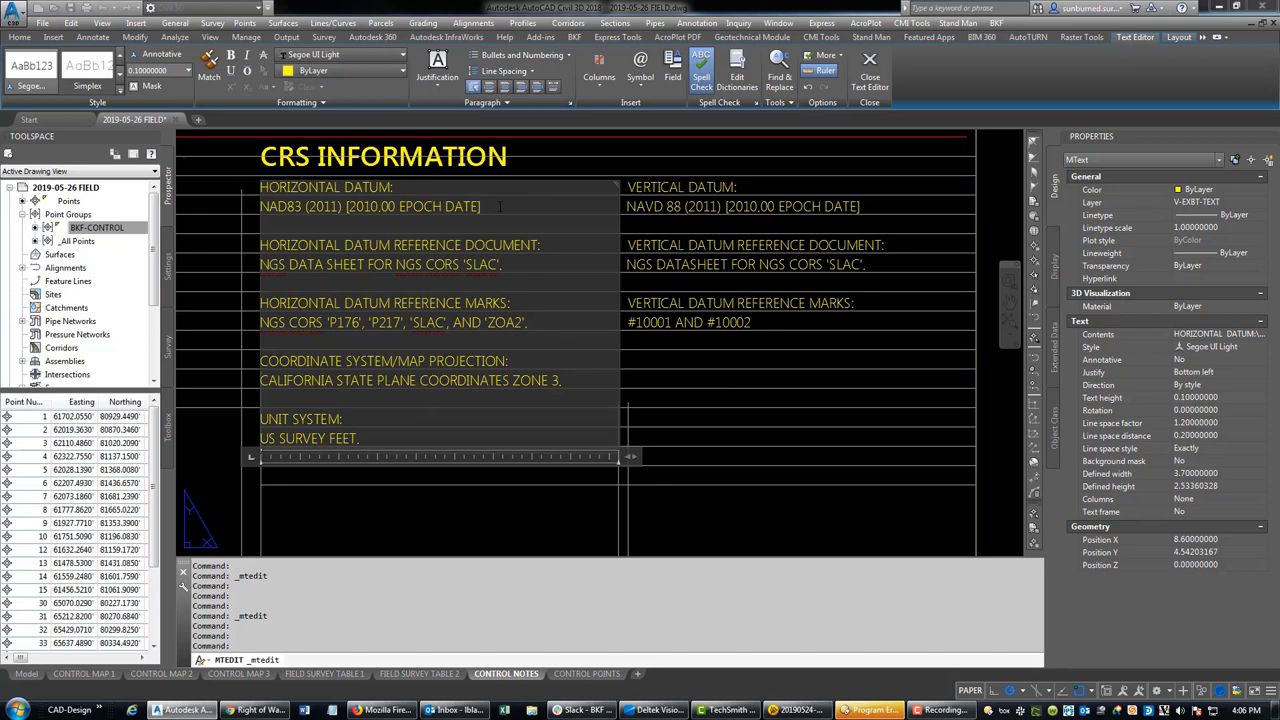
click(777, 326)
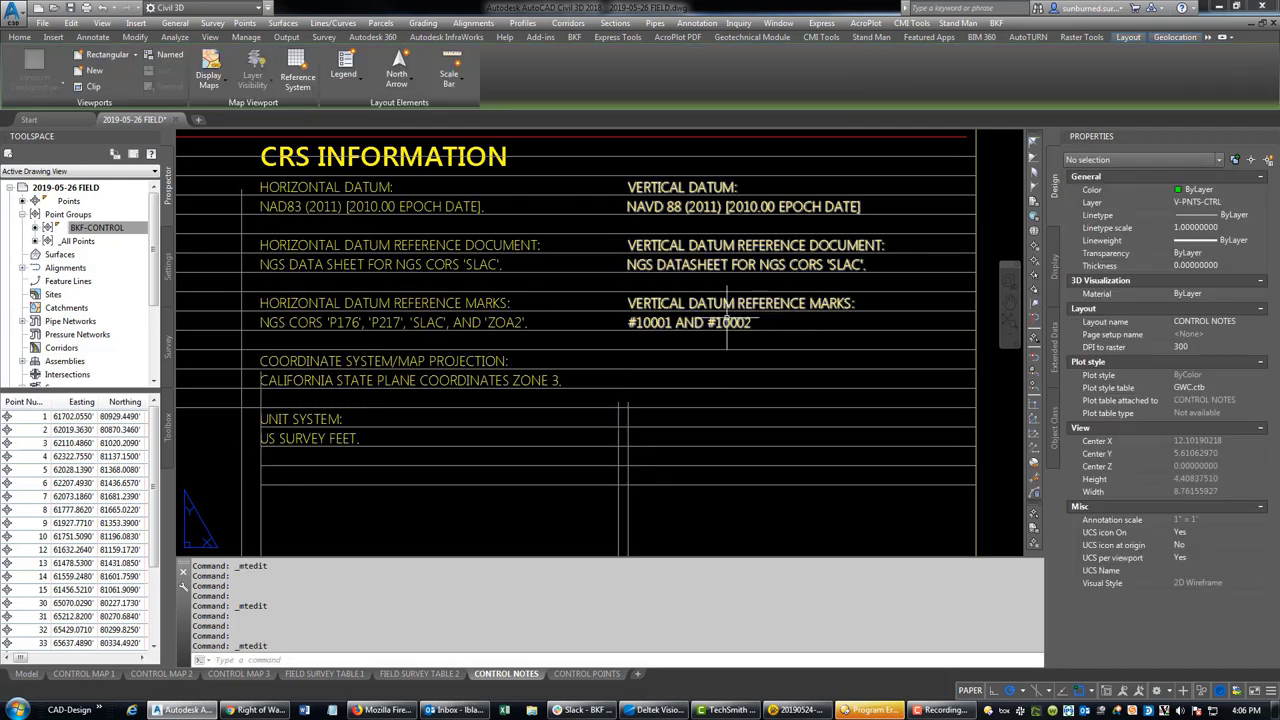
- Replace the vertical datum reference marks with the copied "NGS CORS 'P176', 'P217', 'SLAC', AND 'ZOA2'", and end this and the vertical datum entry with periods
click(741, 322)
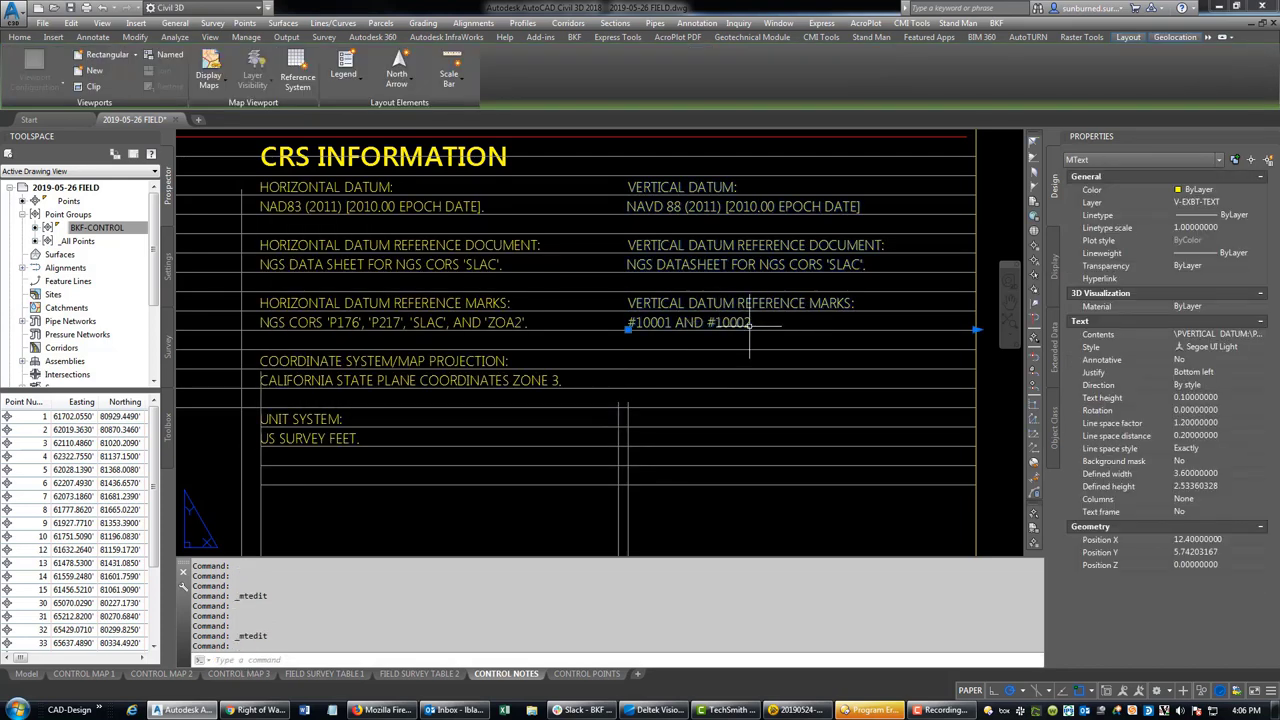
double_click(755, 323)
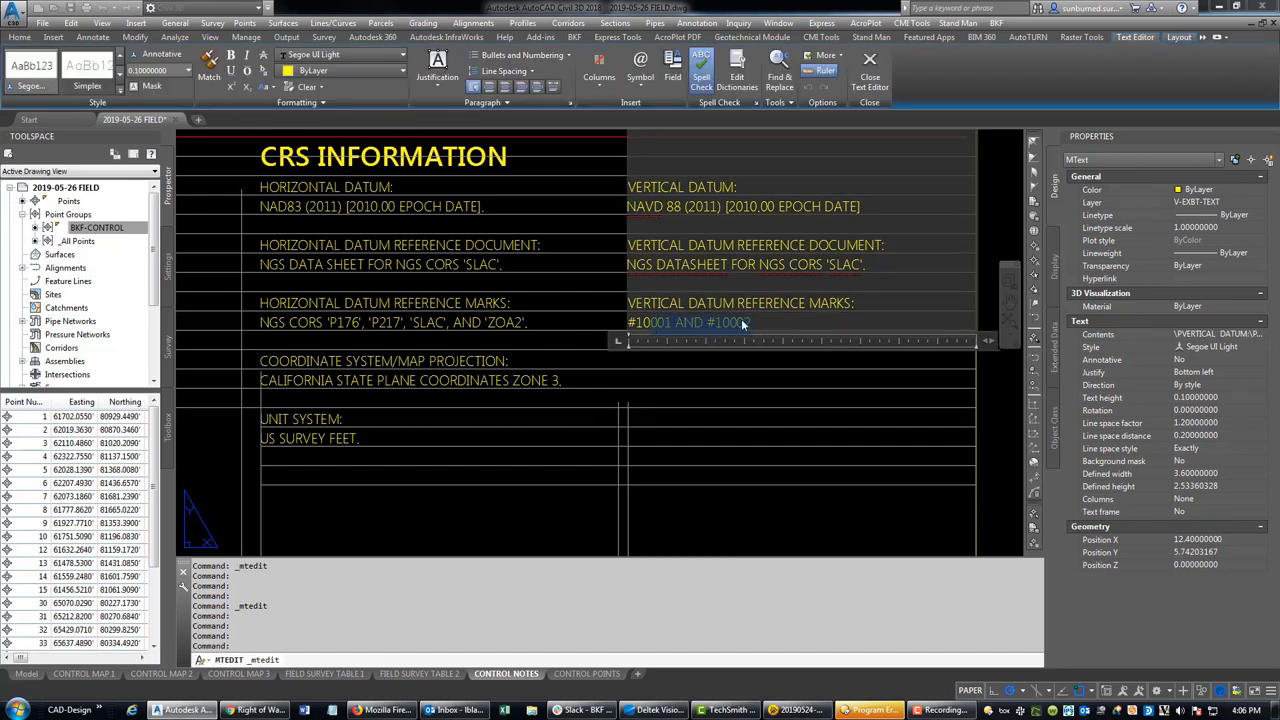
key(ctrl+a)
key(ctrl+v)
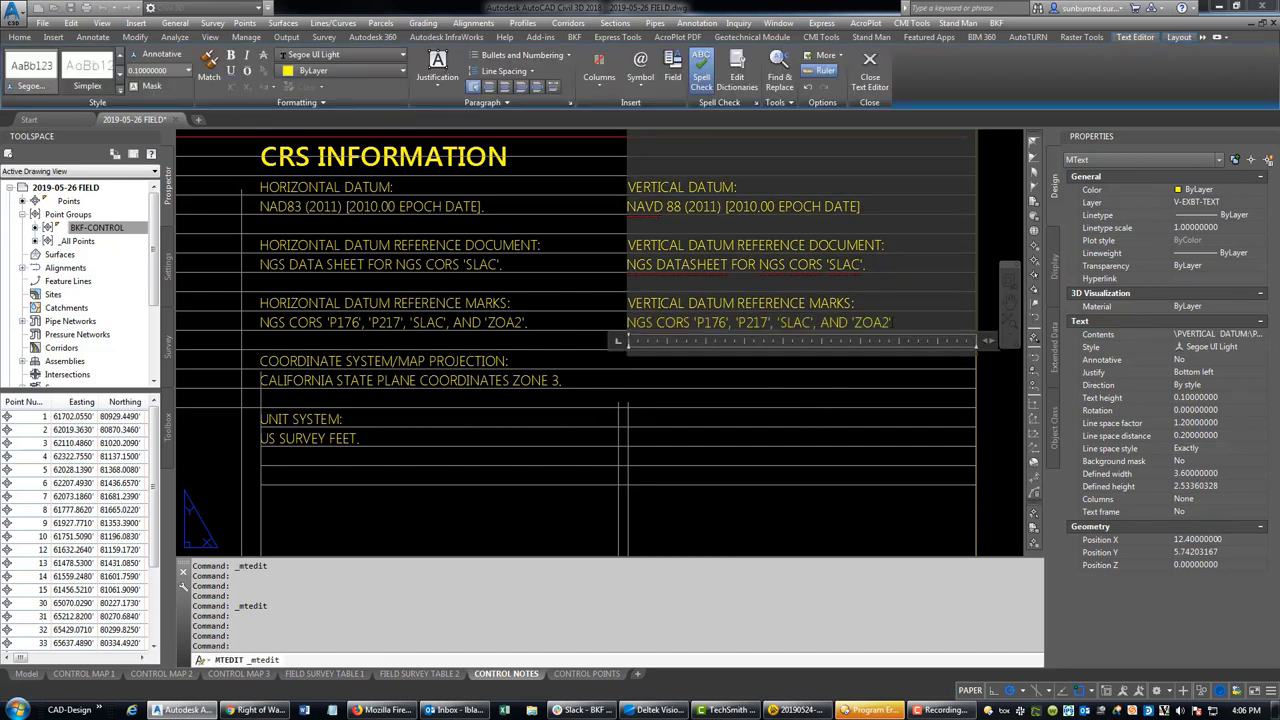
click(897, 322)
click(955, 476)
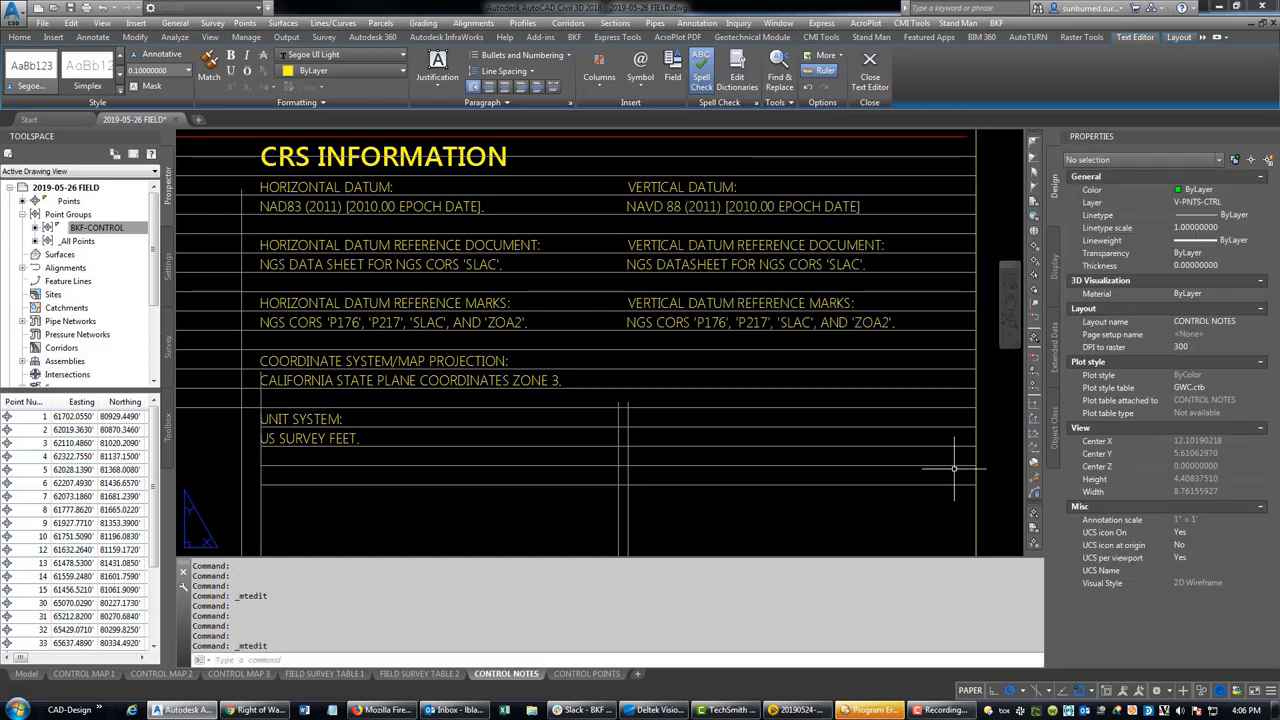
double_click(865, 208)
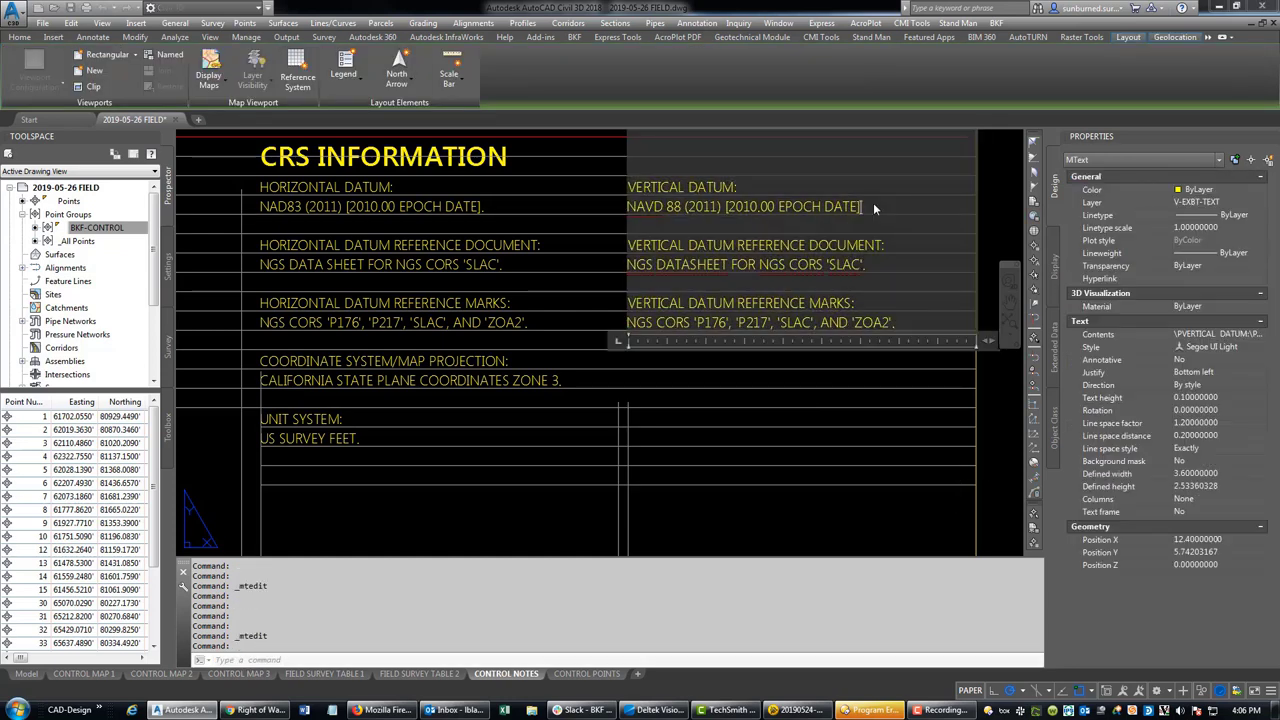
click(806, 493)
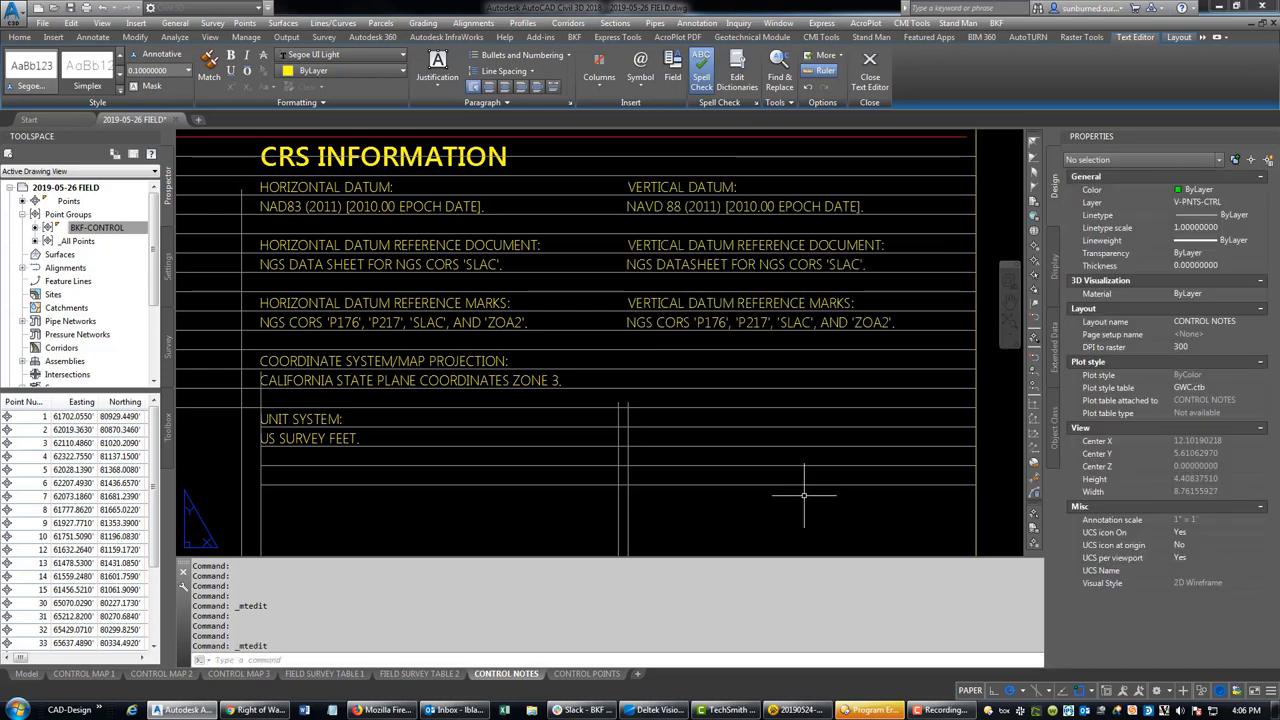
- Add surveyor note 2: "NAVD 88 ELEVATIONS CALCULATED FROM ELLIPSOID HEIGHTS AND GEOID SEPARATIONS SHOWN ON THE NGS DATASHEET FOR NGS CORS 'SLAC'."
scroll(803, 493, down, 5)
scroll(740, 265, up, 6)
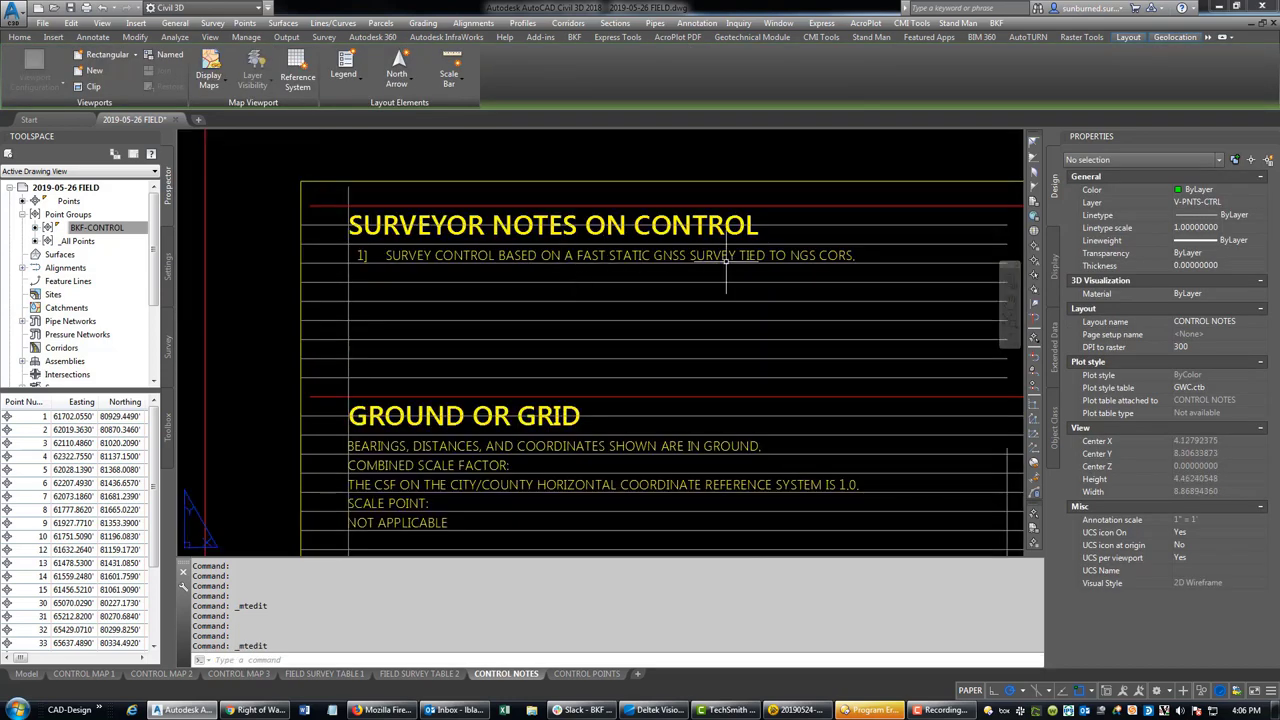
double_click(858, 255)
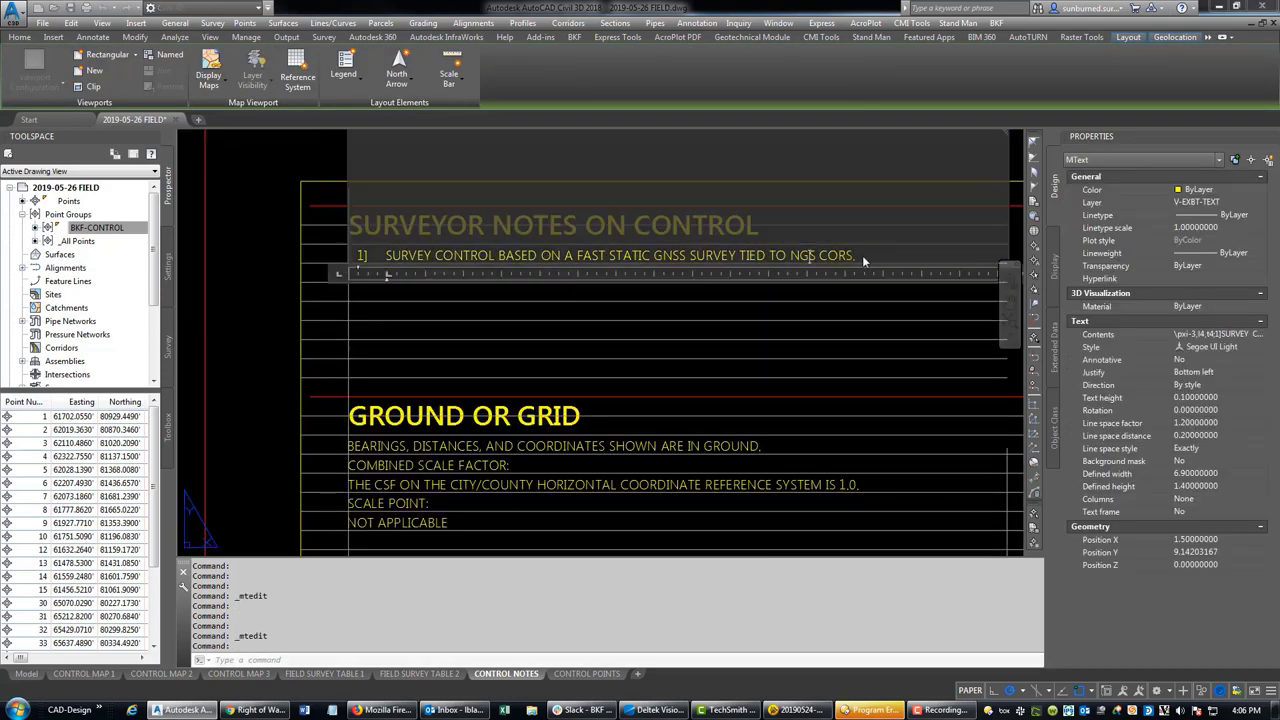
key(Return)
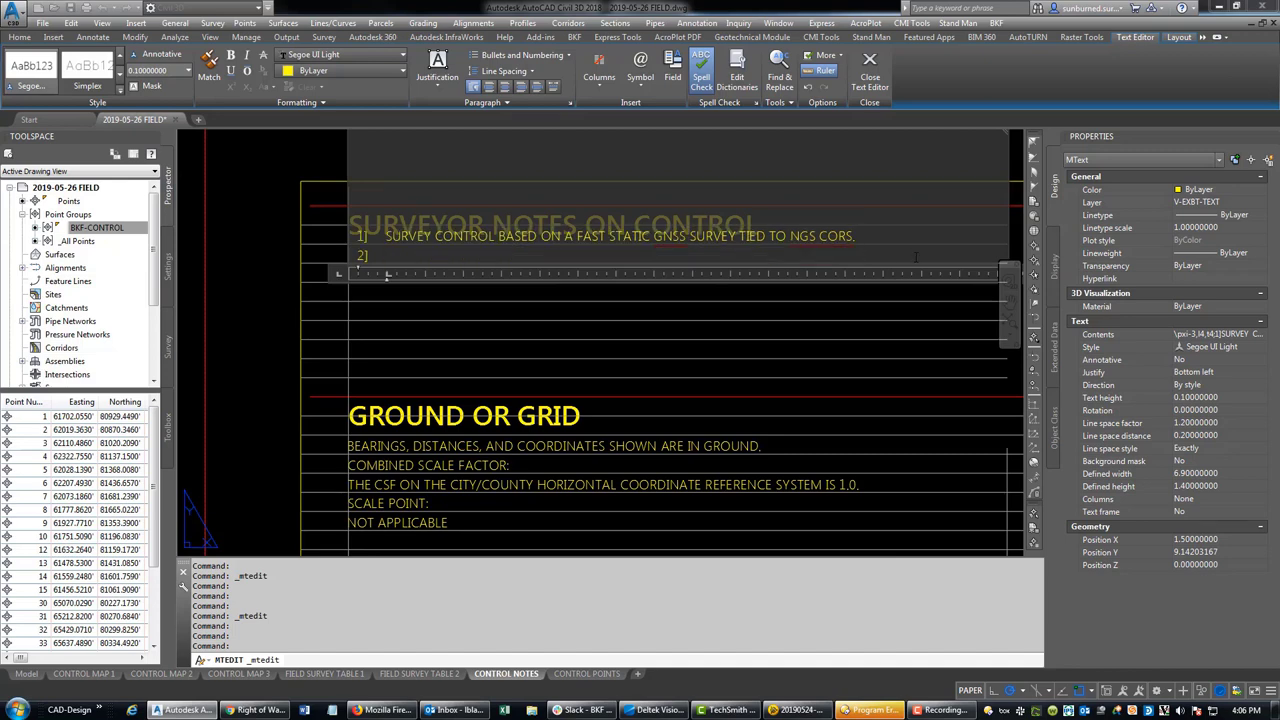
text(NAVD 88 ELEVATIONS CALCULATED FROM ELLIPSOID HEIGHTS AND GEO)
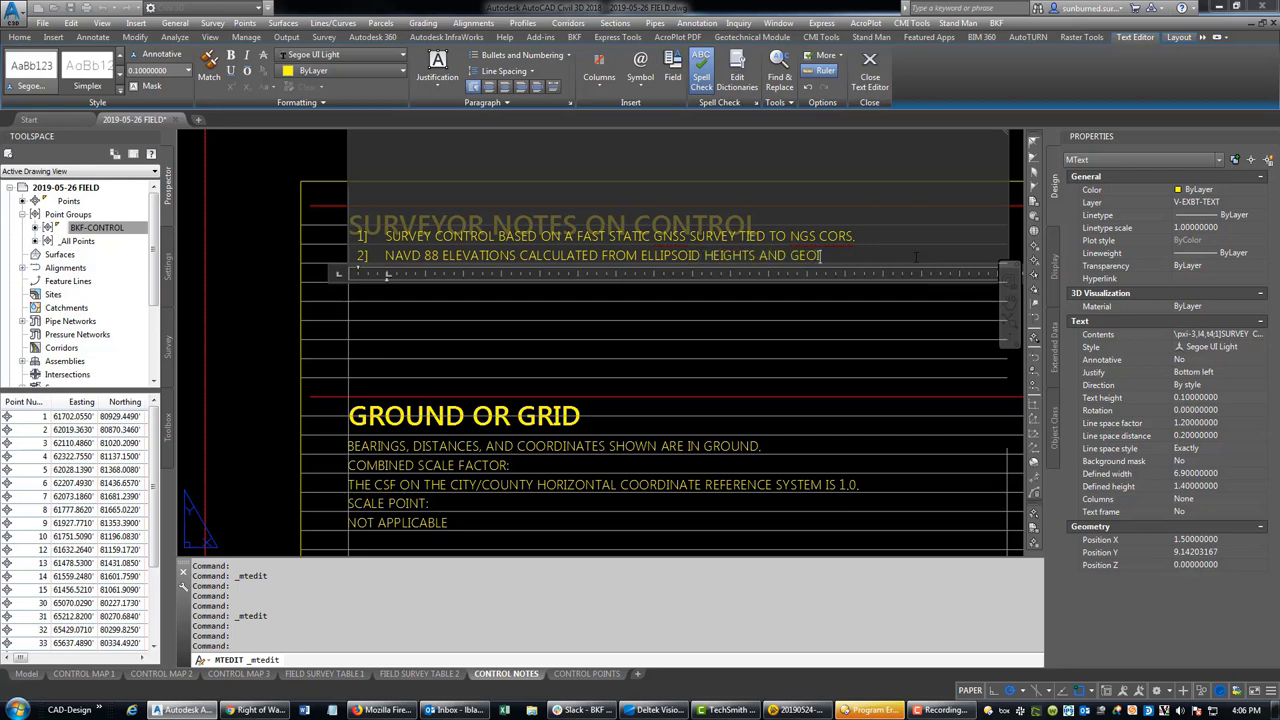
text(ID SEPARATIONS SHWO)
key(BackSpace)
key(BackSpace)
text(OWN ON THE NGS DATASHEET FOR NGS CORS 'SLAC')
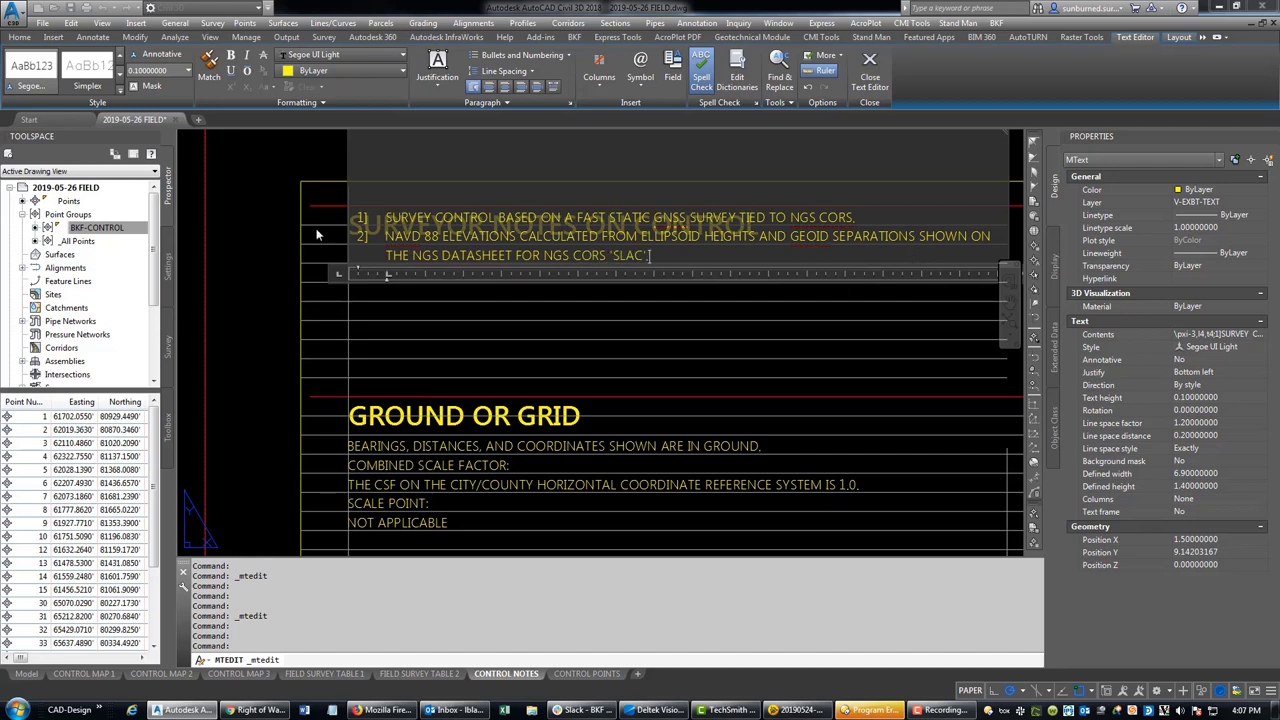
text(.)
click(296, 222)
- Move the surveyor notes text down two ruled lines so it starts directly beneath the SURVEYOR NOTES ON CONTROL heading
click(472, 247)
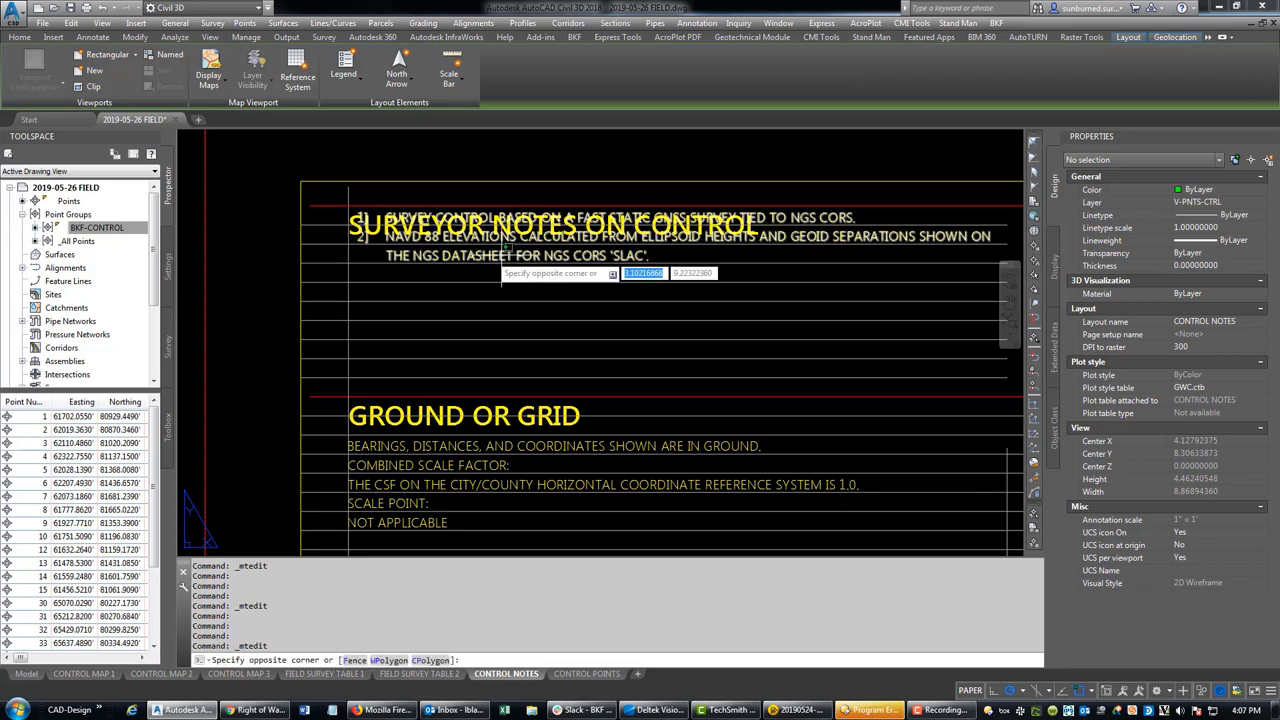
click(420, 275)
click(348, 261)
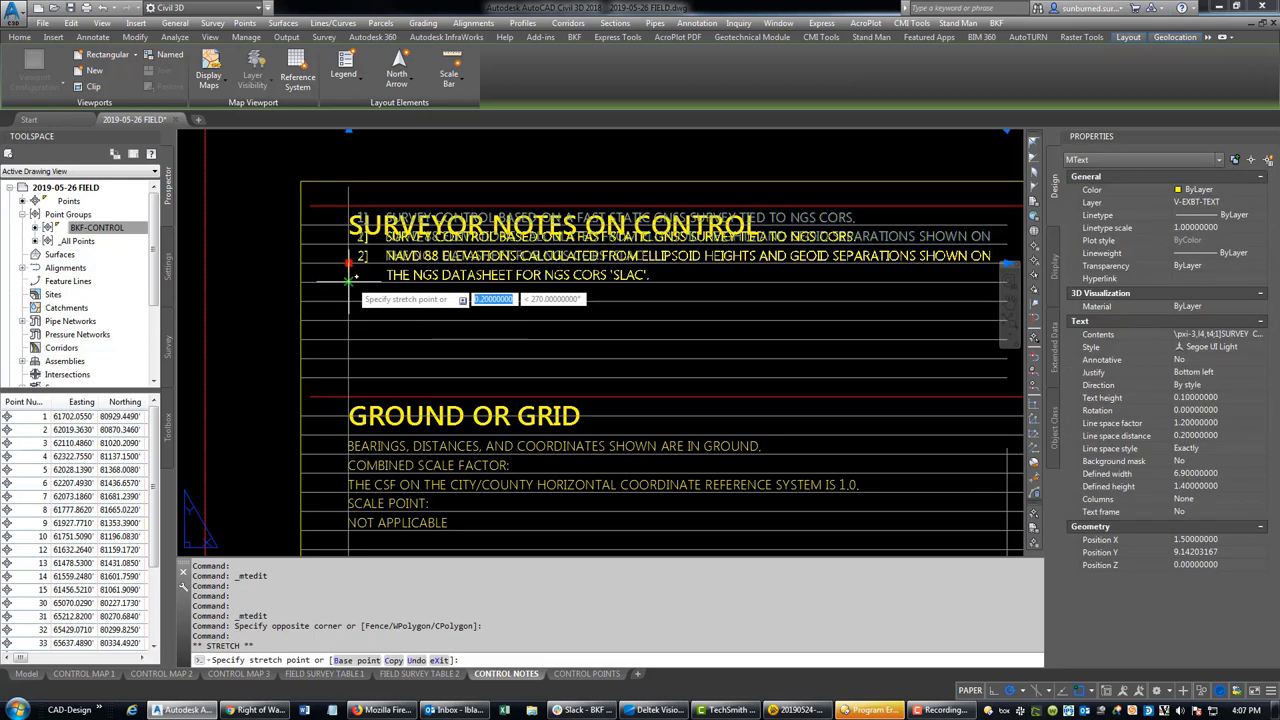
click(348, 280)
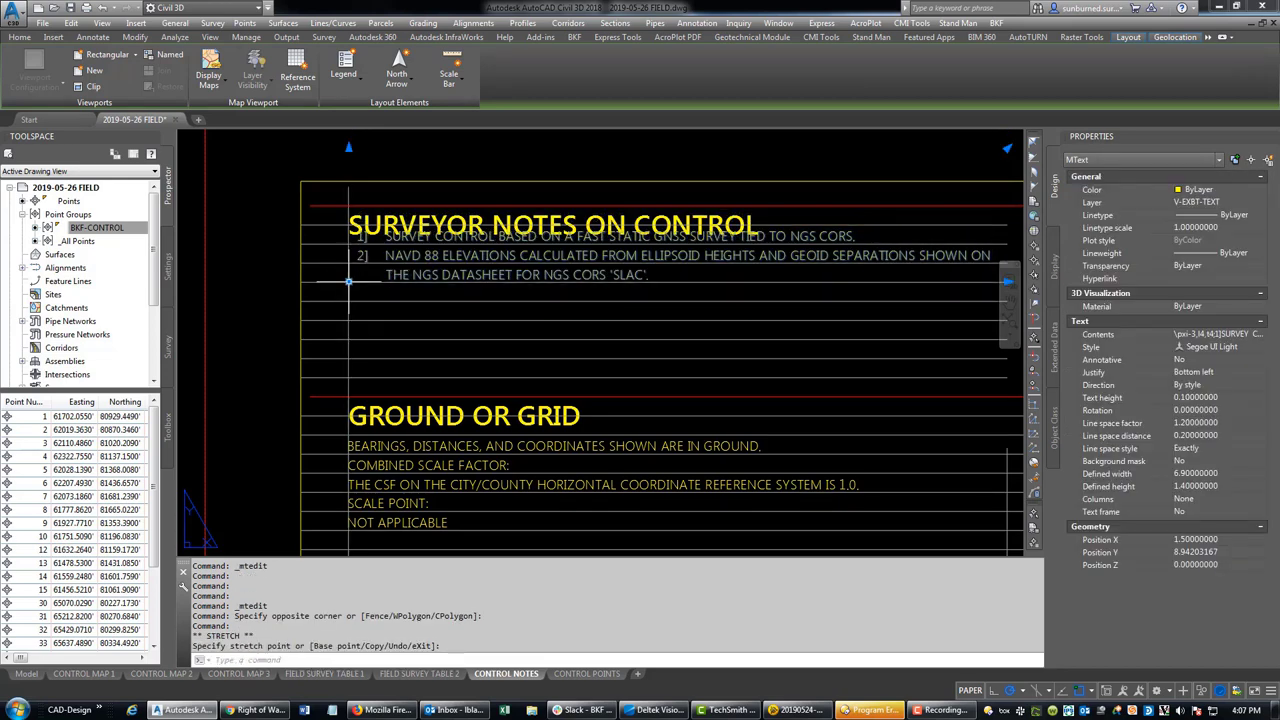
click(348, 281)
click(348, 300)
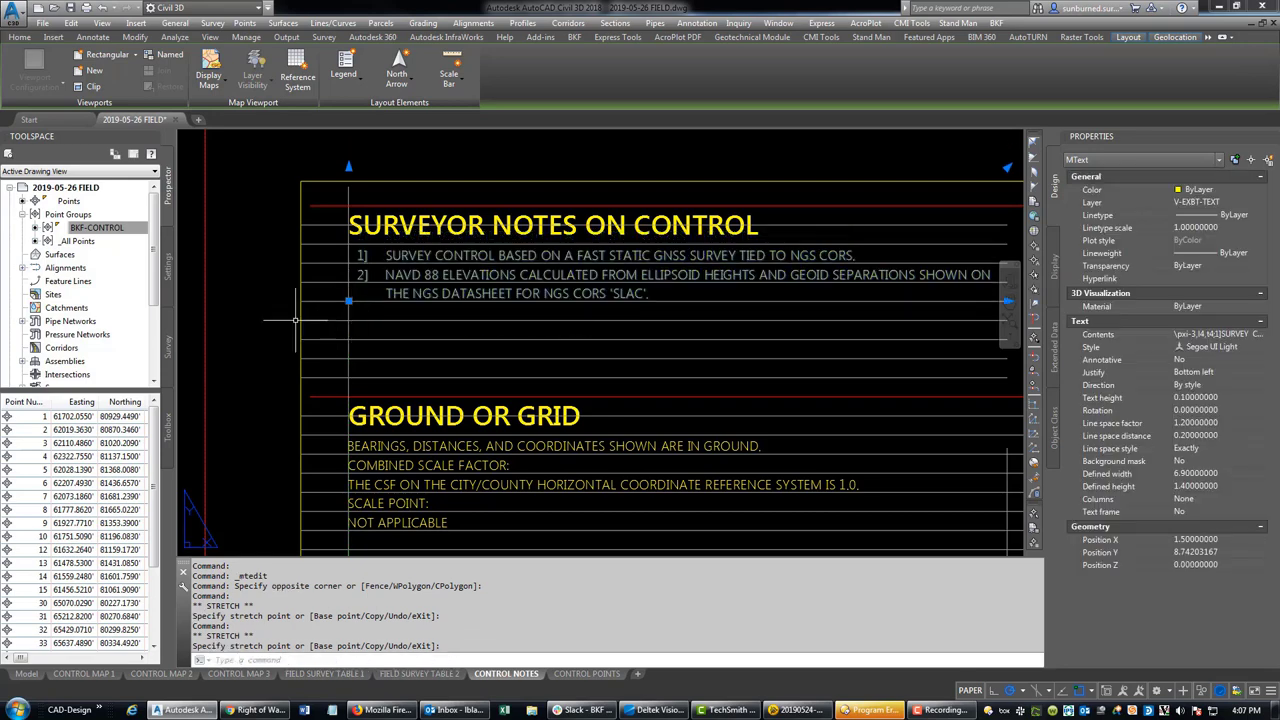
key(Escape)
scroll(614, 343, down, 4)
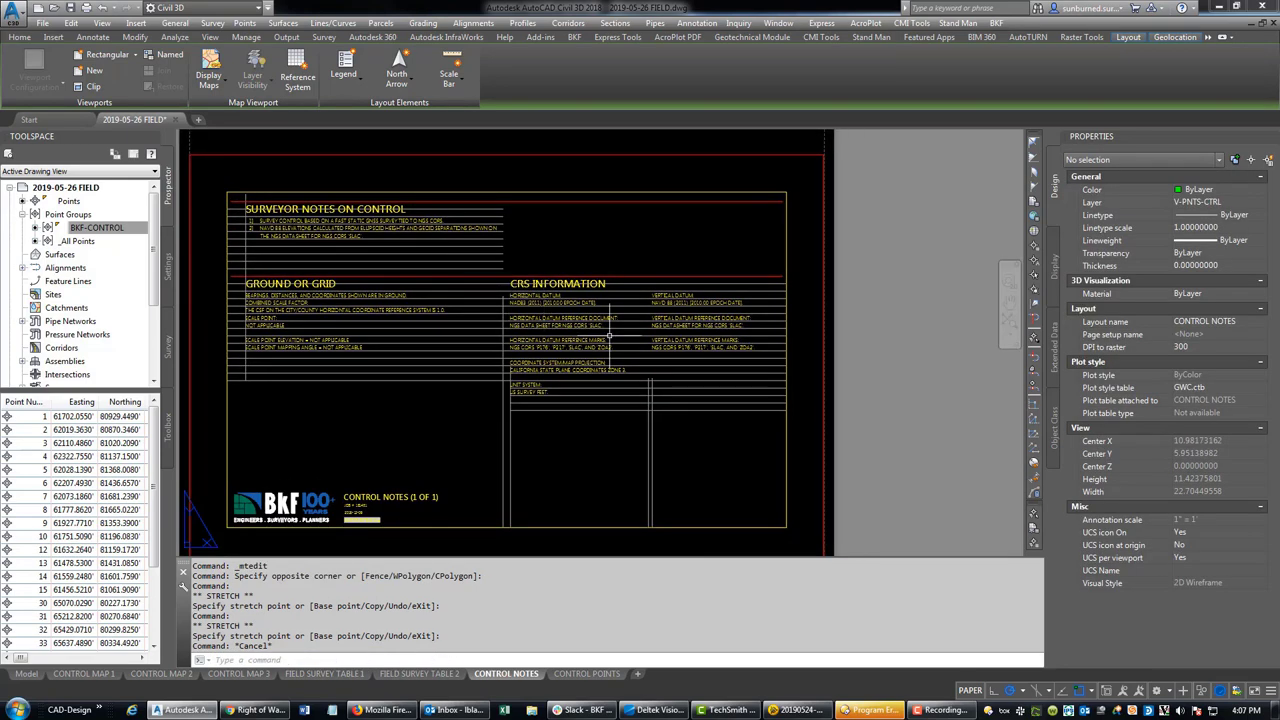
scroll(614, 343, up, 3)
scroll(657, 414, down, 3)
middle_drag(663, 380, 750, 386)
scroll(480, 360, up, 2)
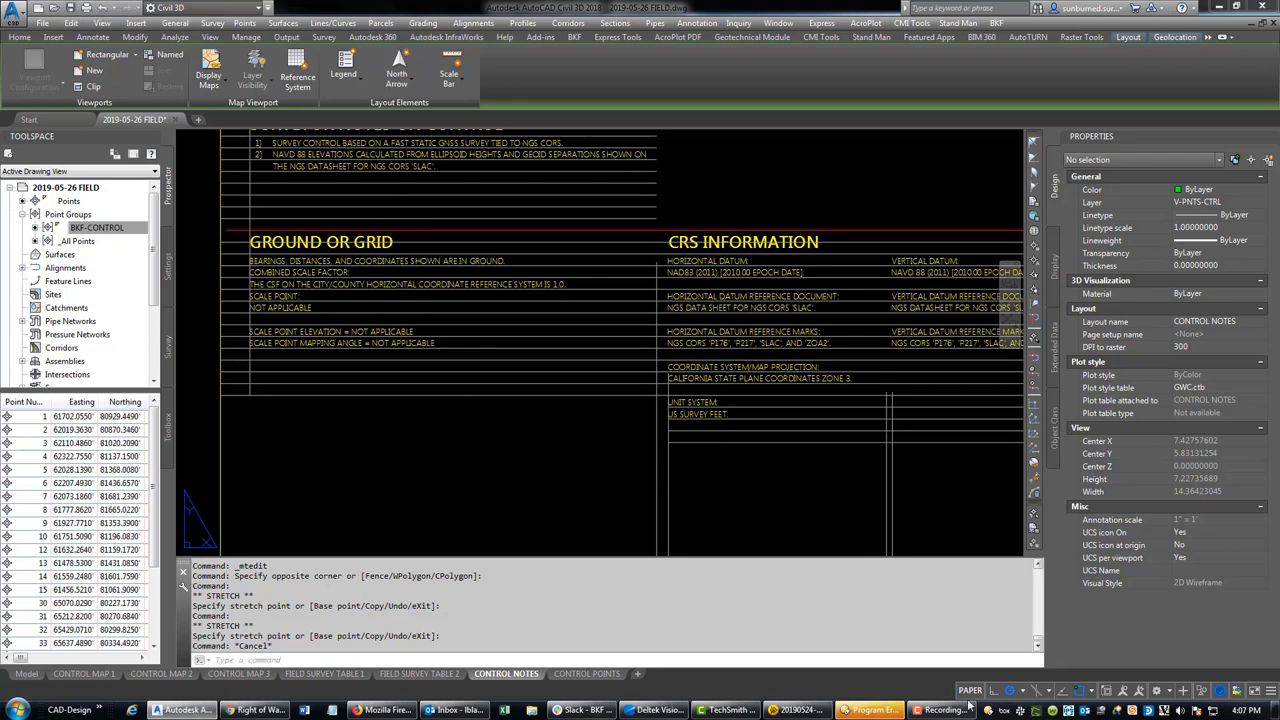
- Switch to Trimble Business Center, select the cluster of project points near SLAC, and set up a custom export in BKF CSF format
click(800, 710)
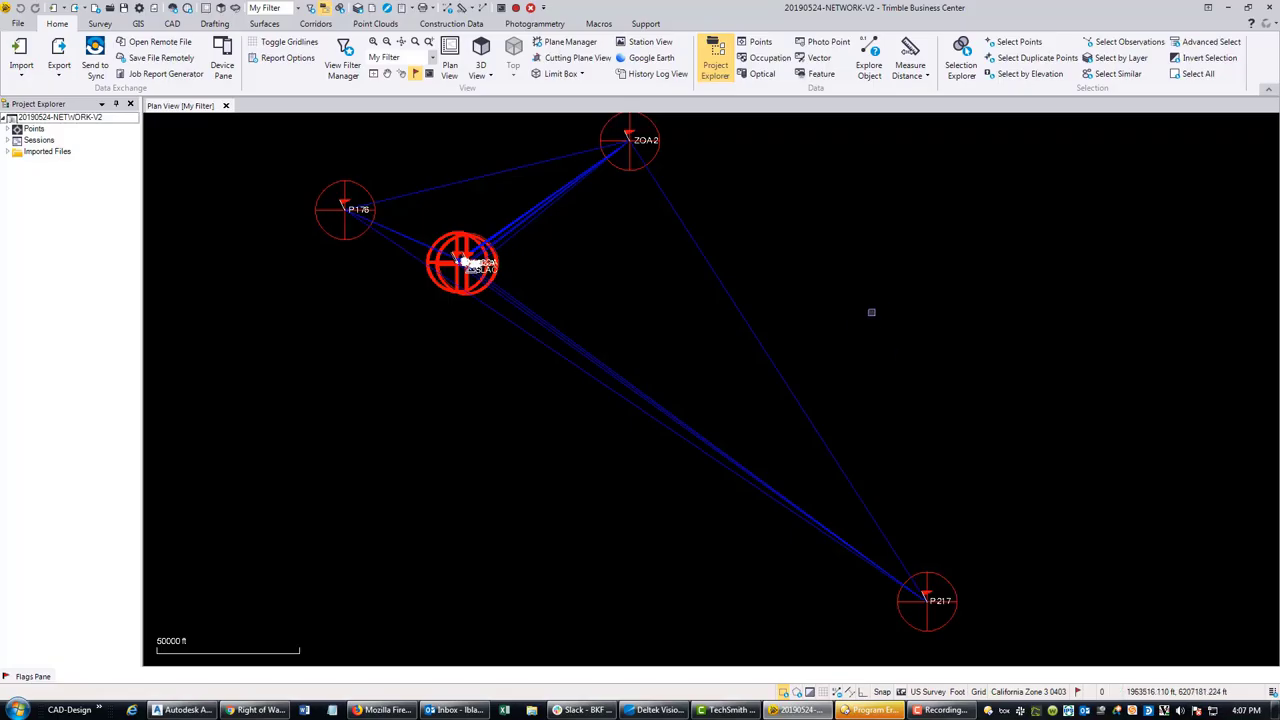
drag(380, 208, 570, 318)
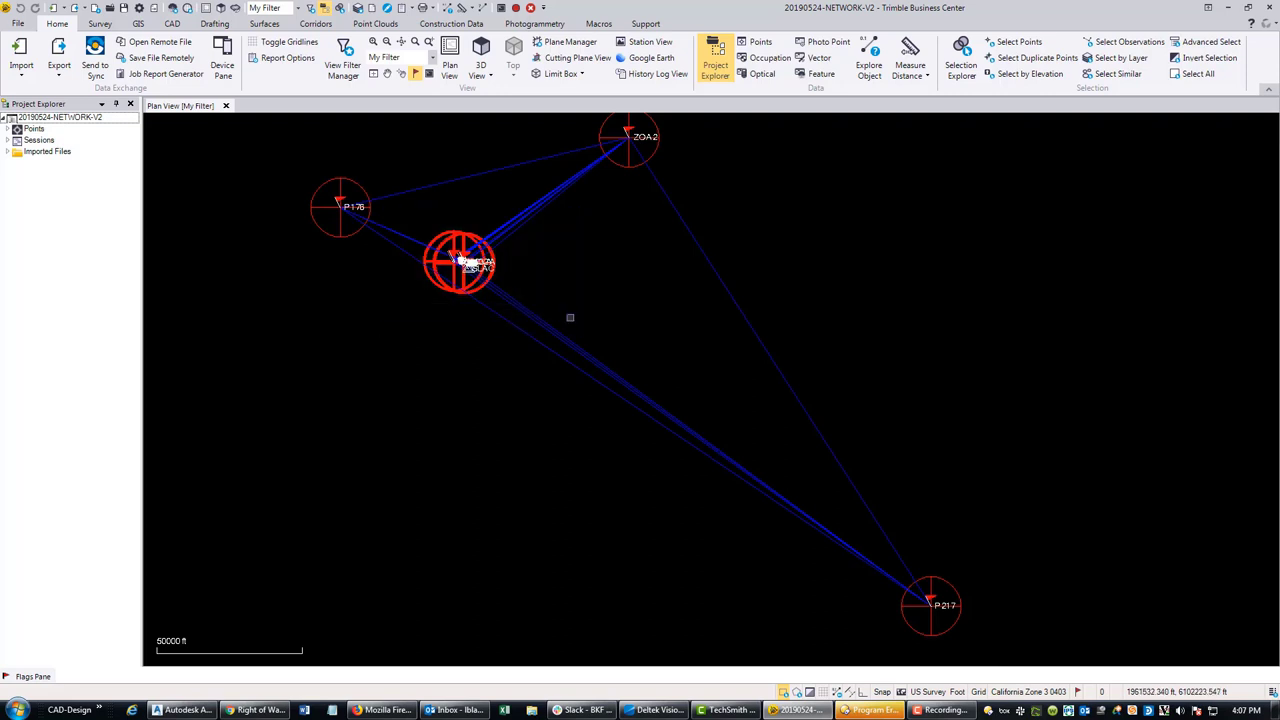
click(58, 52)
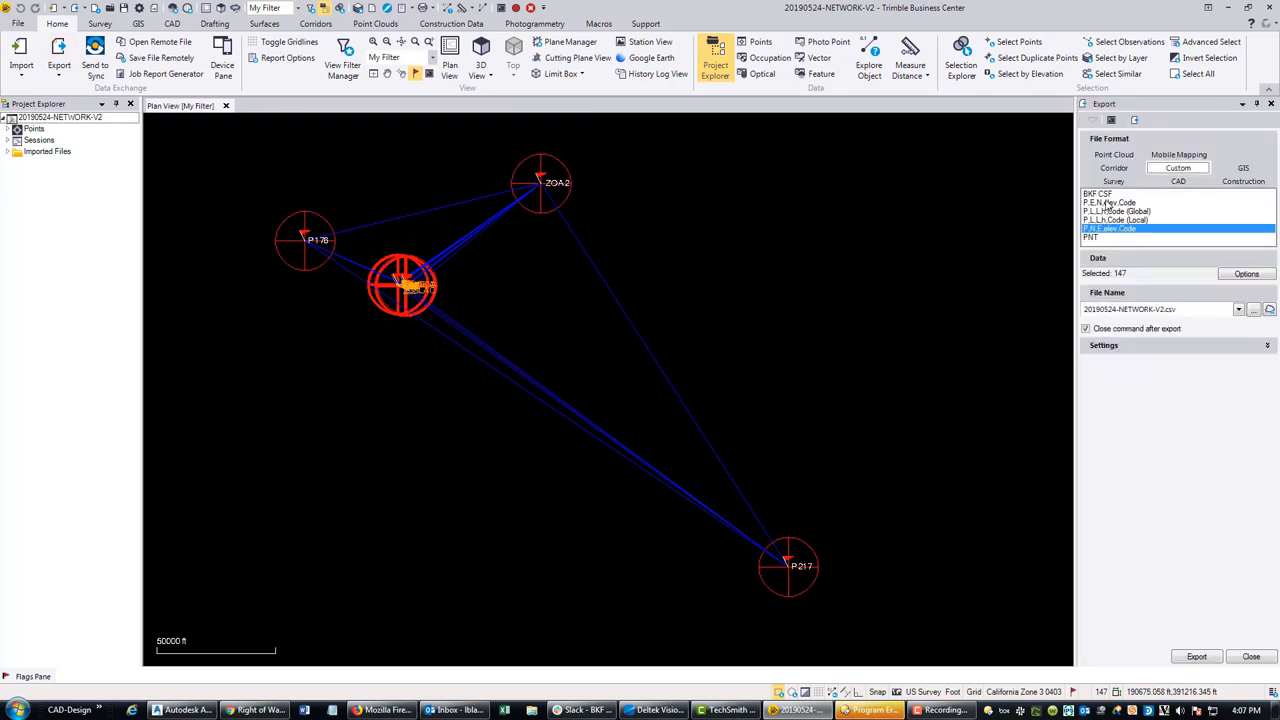
click(1102, 194)
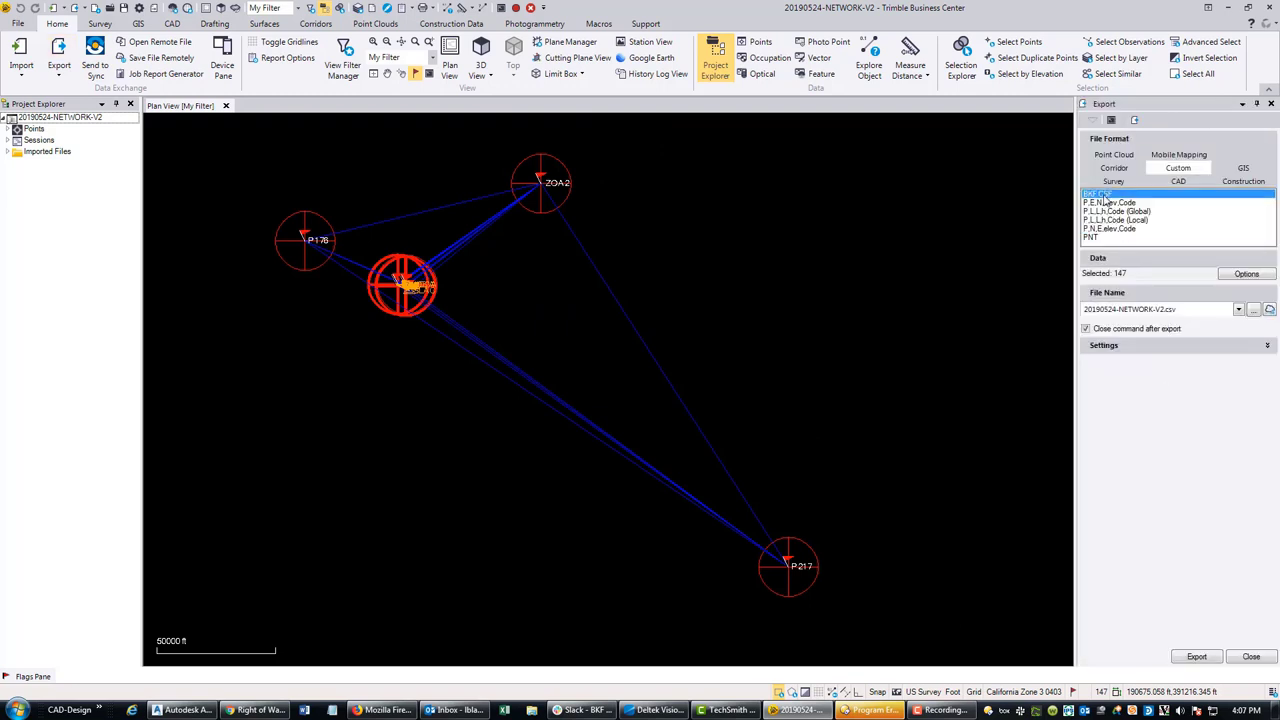
click(1244, 277)
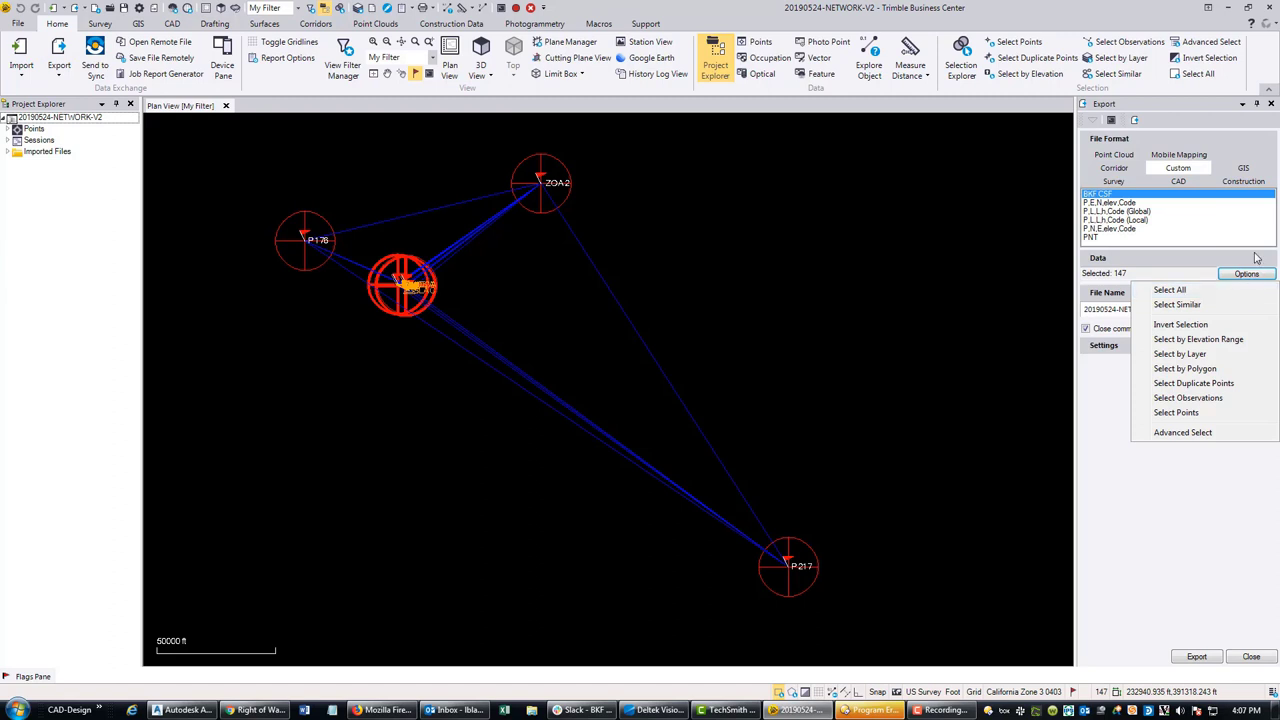
click(1250, 252)
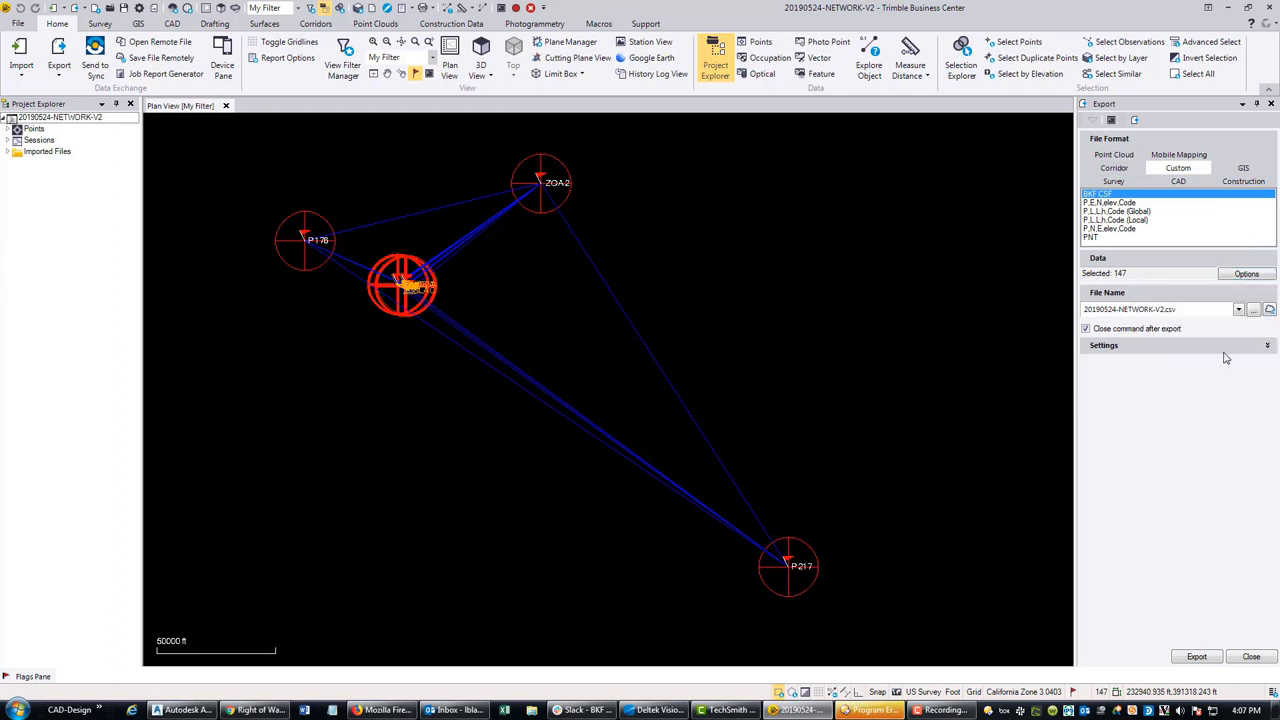
- Set the export file's location to the Export folder inside Control > TBC > Network
click(1254, 310)
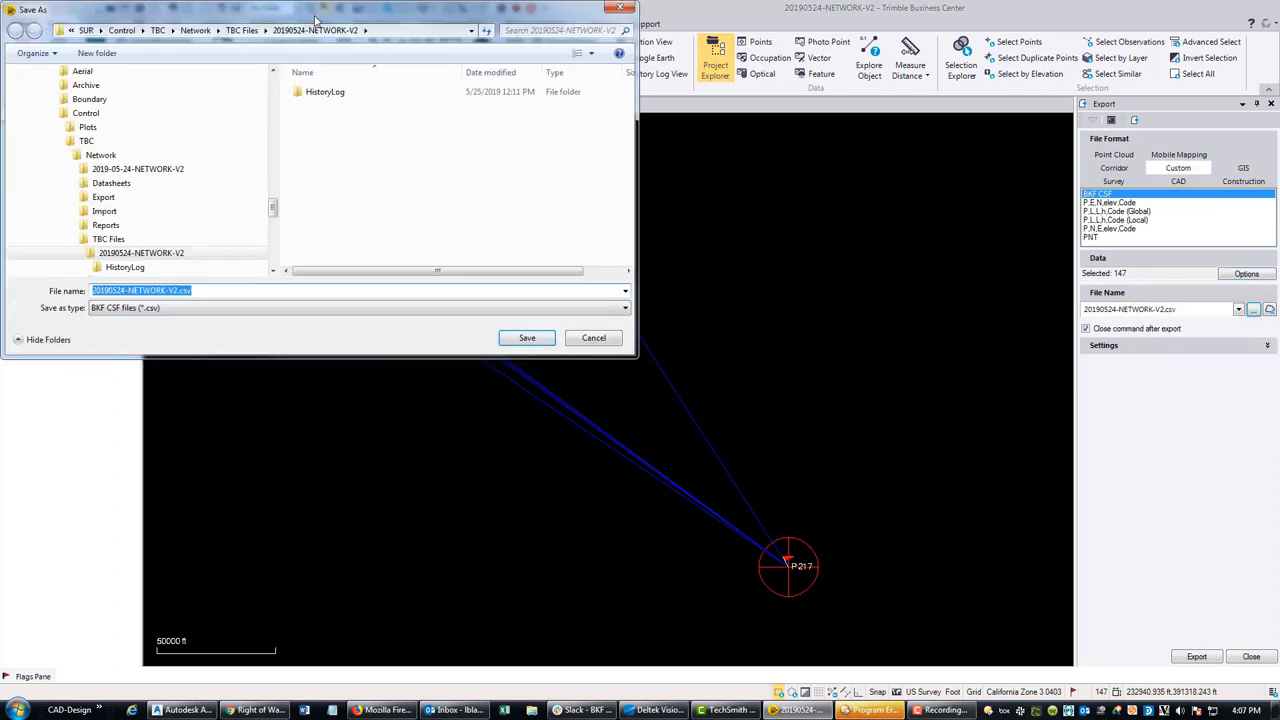
click(192, 31)
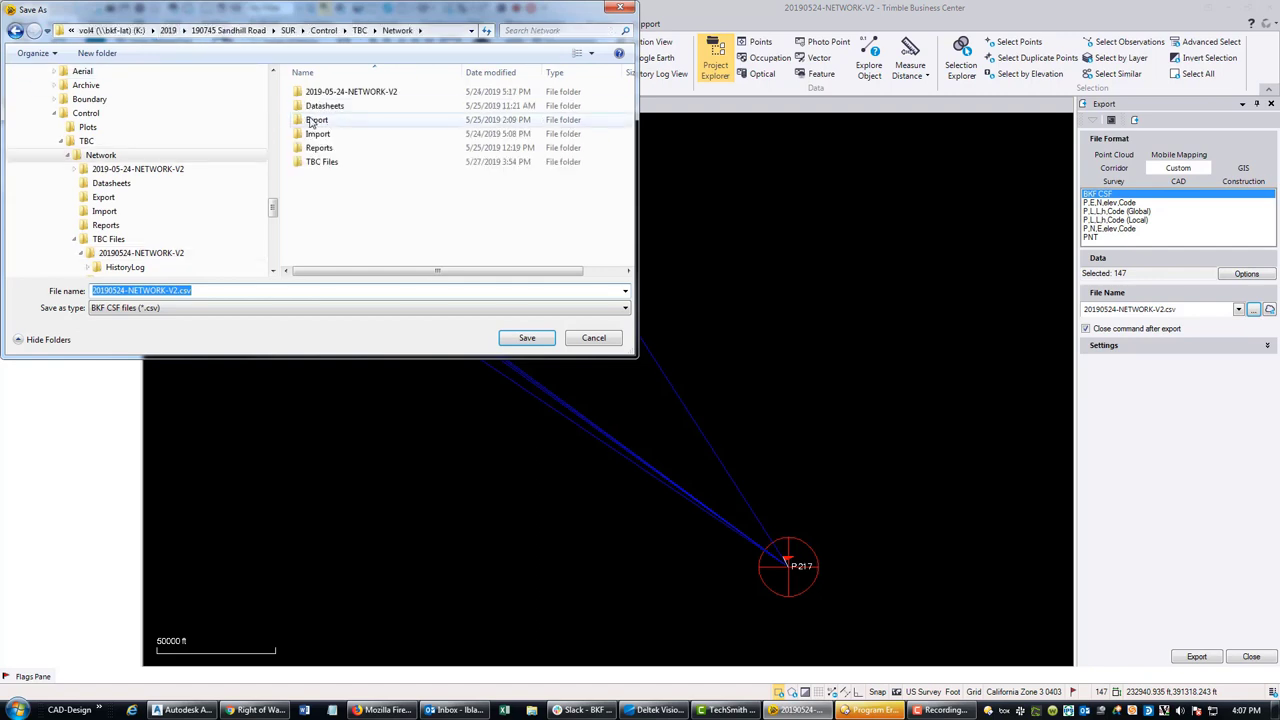
double_click(318, 120)
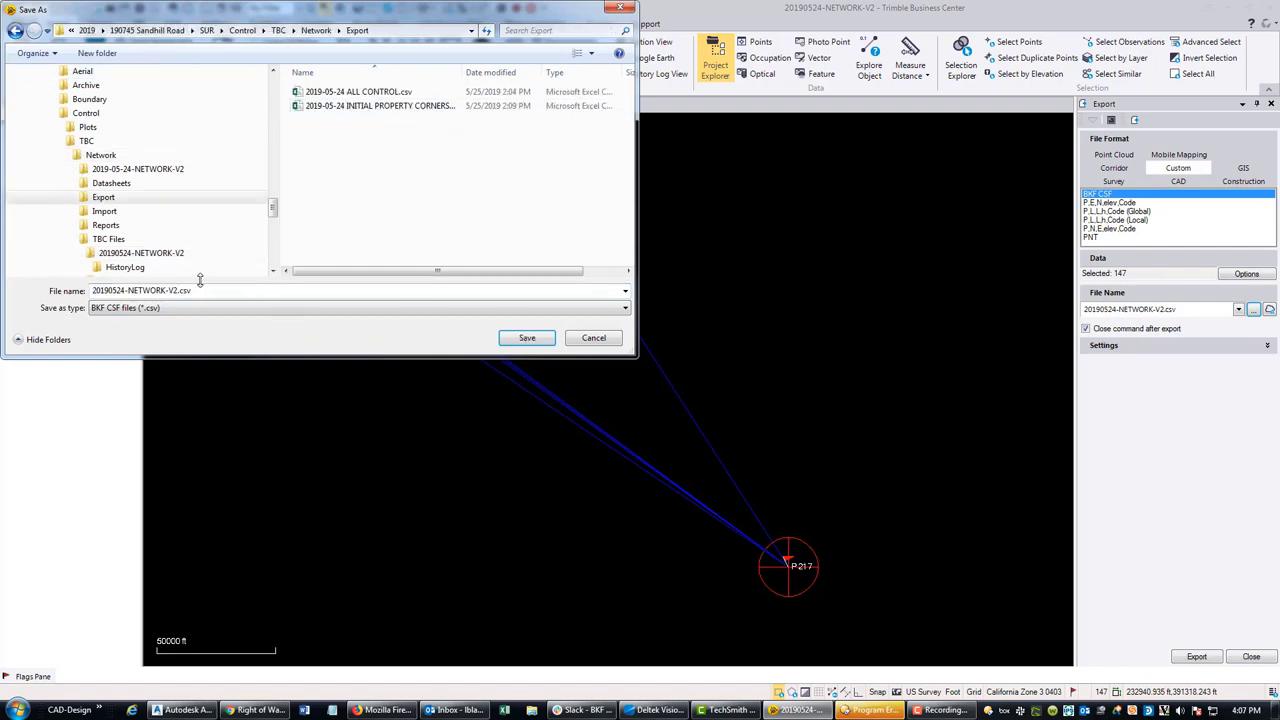
- Name the export file 2019-05-26-CSF.csv and export the selected points
double_click(110, 290)
click(108, 291)
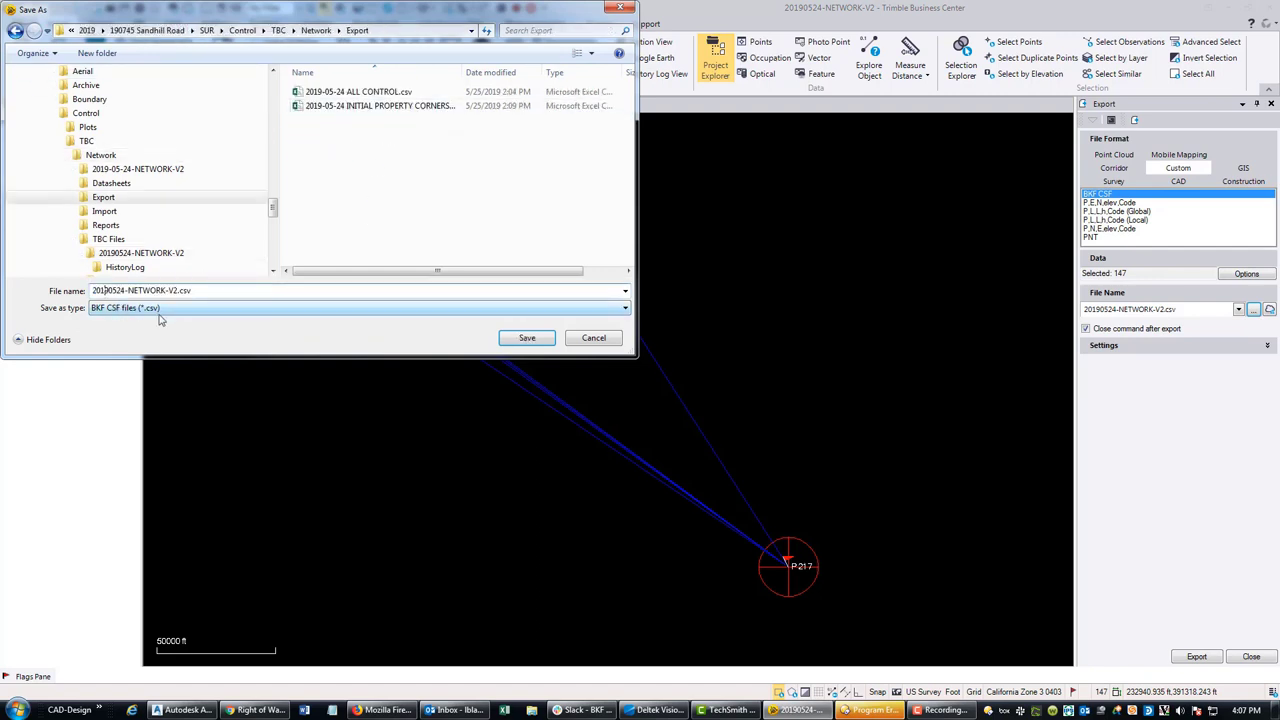
text(-)
key(Right)
text(-)
key(Right)
key(Delete)
text(6)
key(Delete)
key(Delete)
text(CSF)
key(Return)
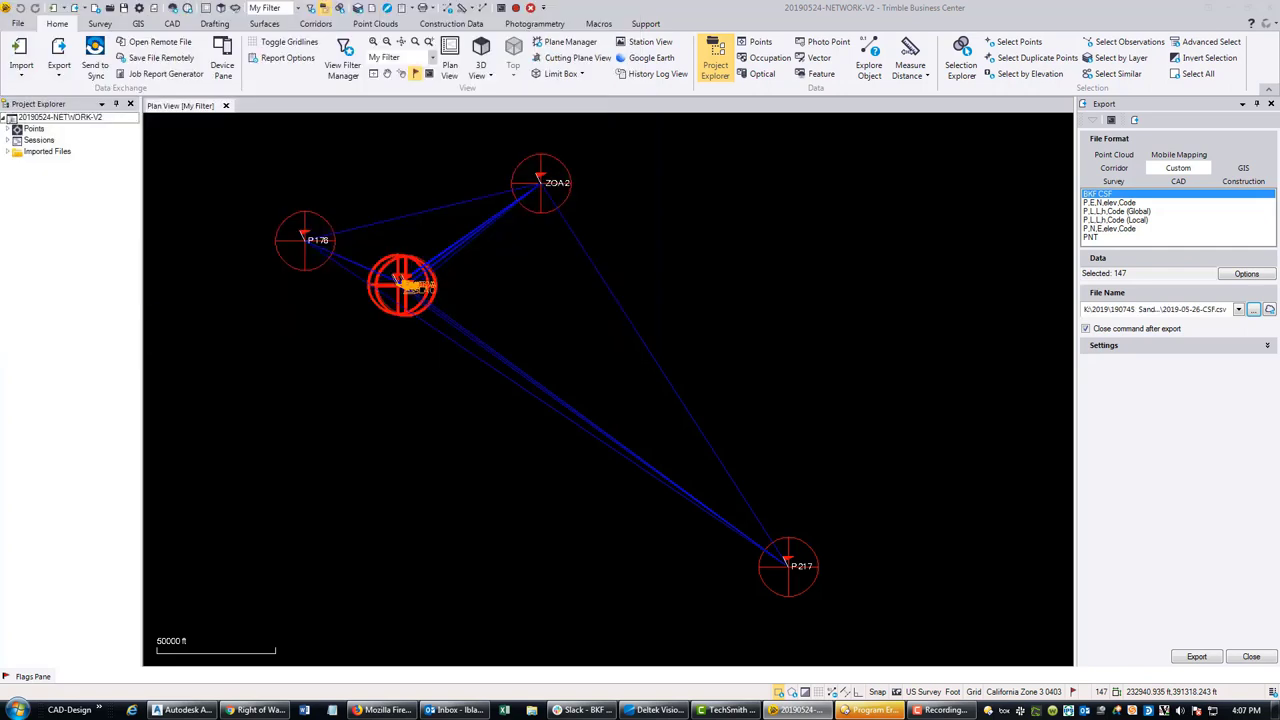
click(1197, 656)
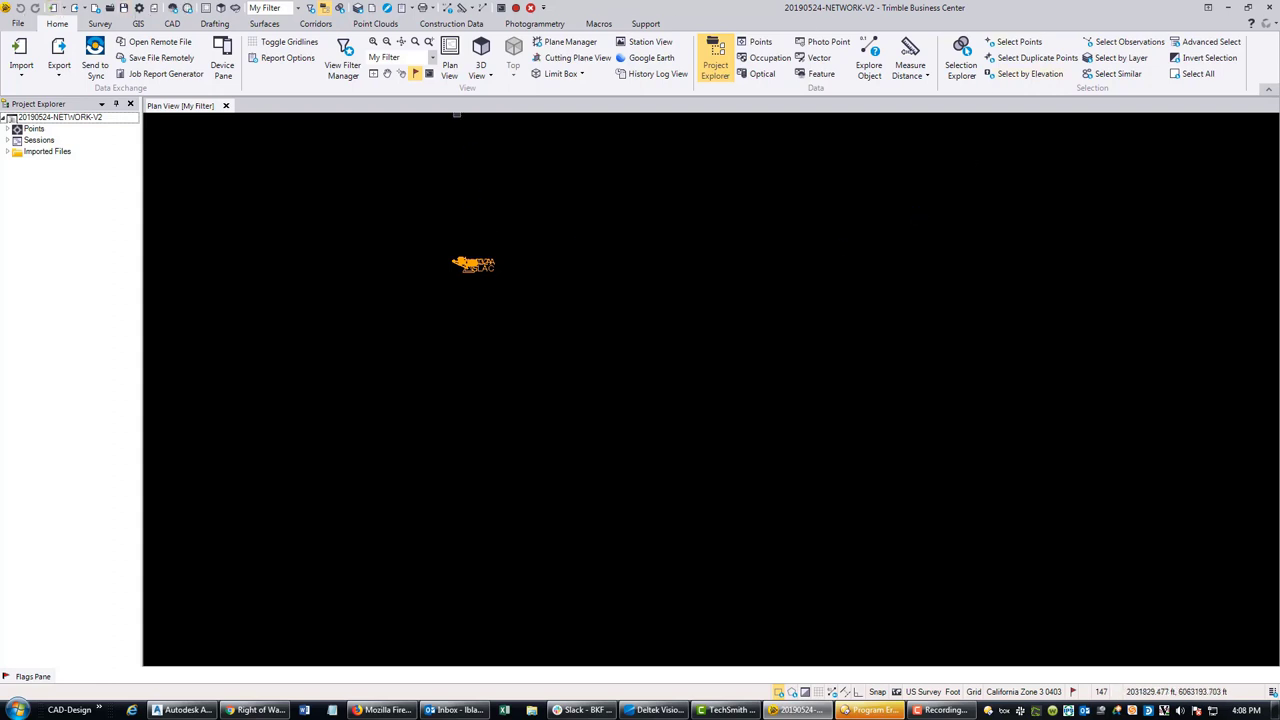
click(102, 24)
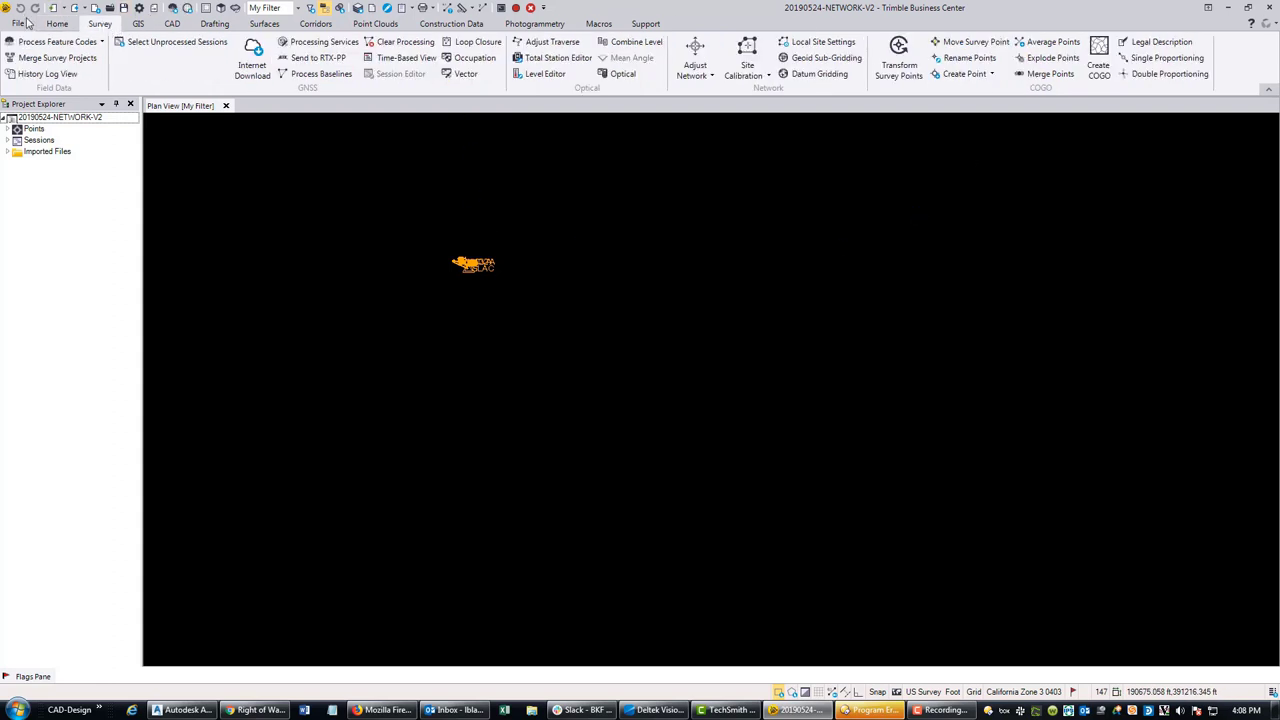
click(58, 25)
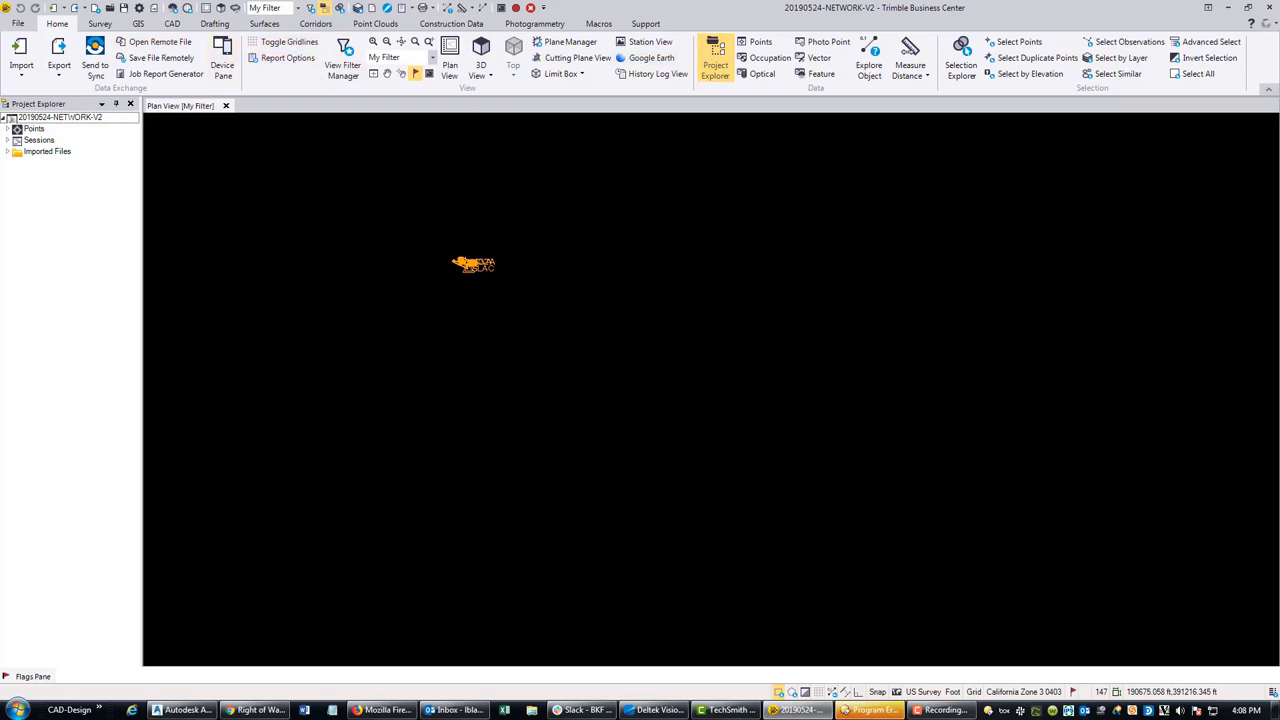
click(1228, 7)
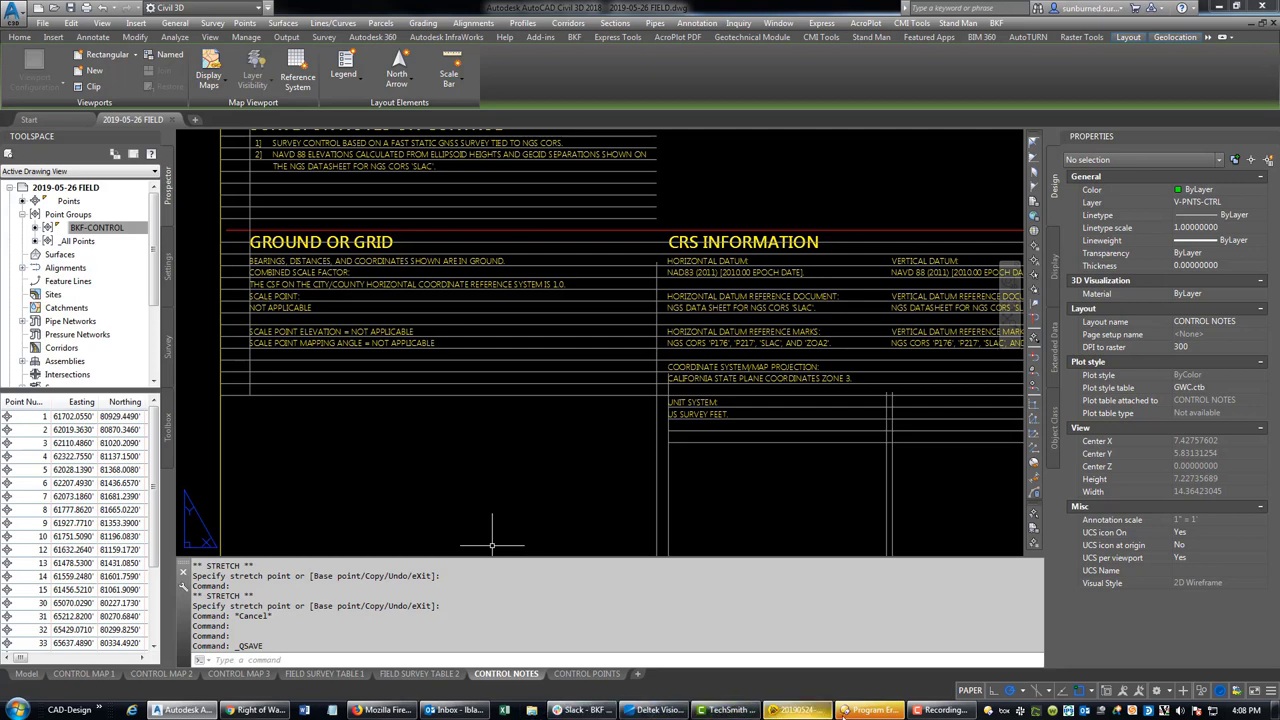
- Return to Trimble Business Center and examine the control point clusters in the plan view to find a central point
click(797, 709)
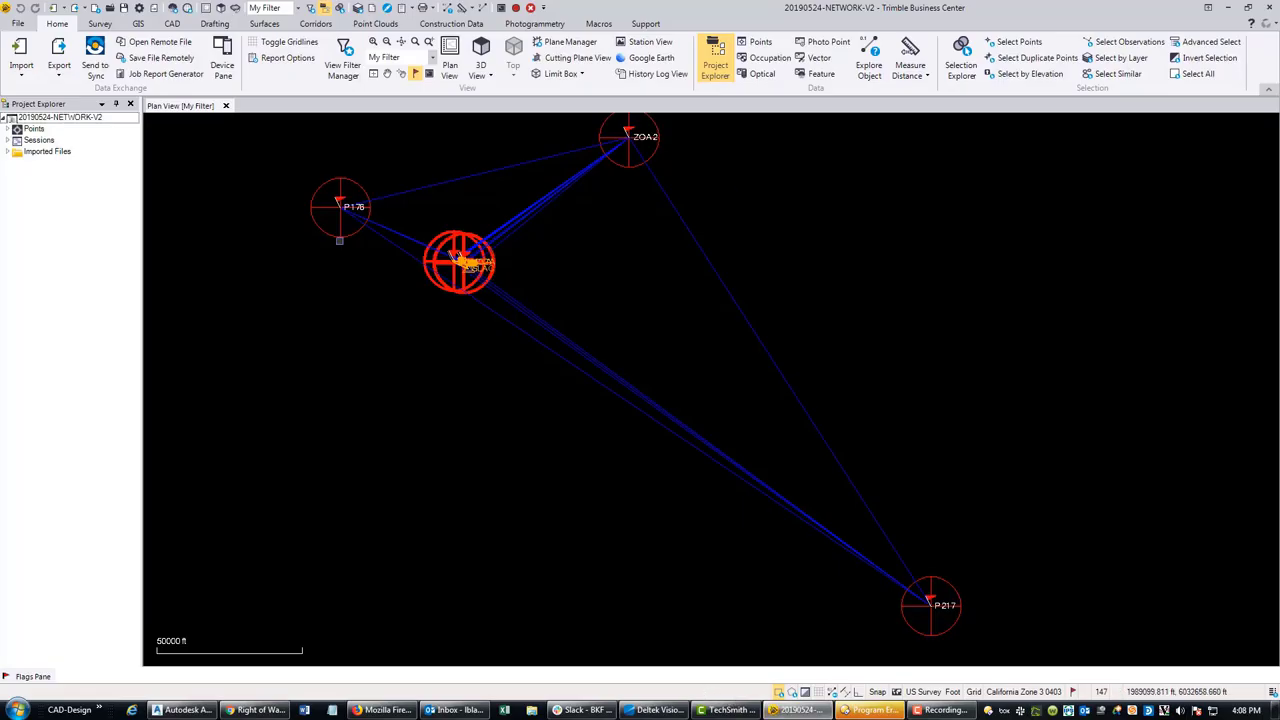
scroll(586, 274, up, 8)
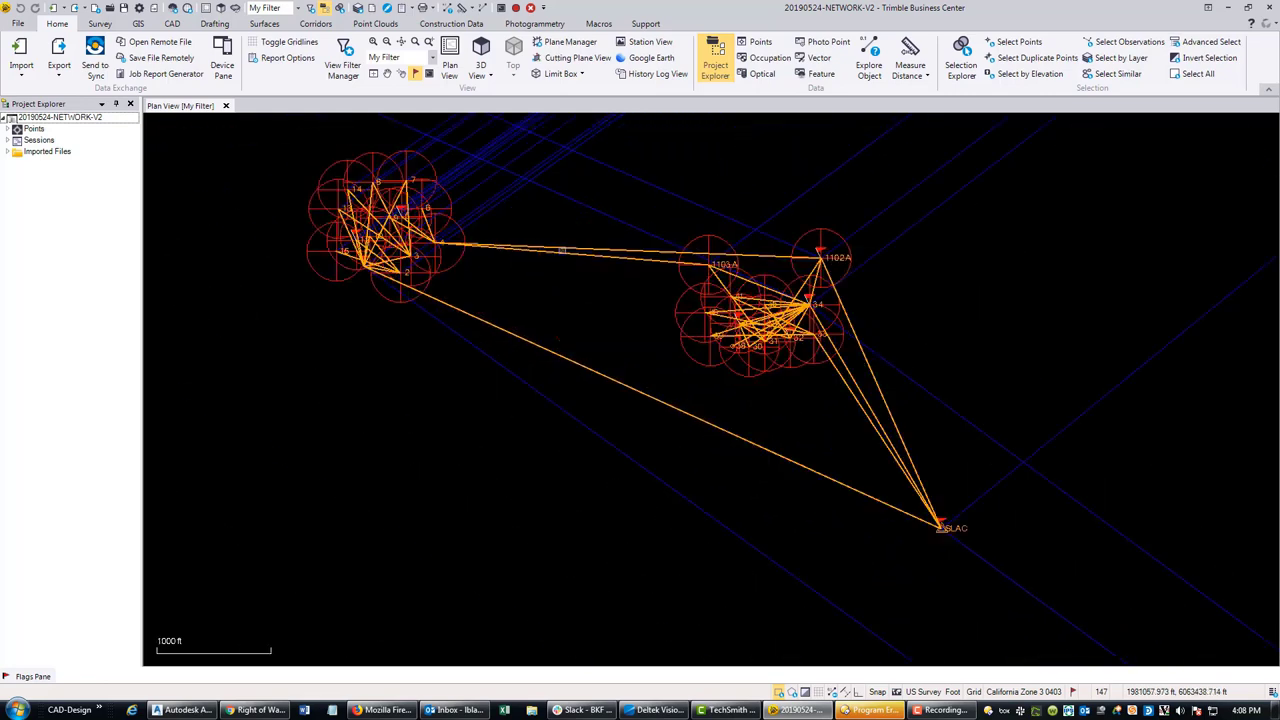
scroll(517, 266, up, 6)
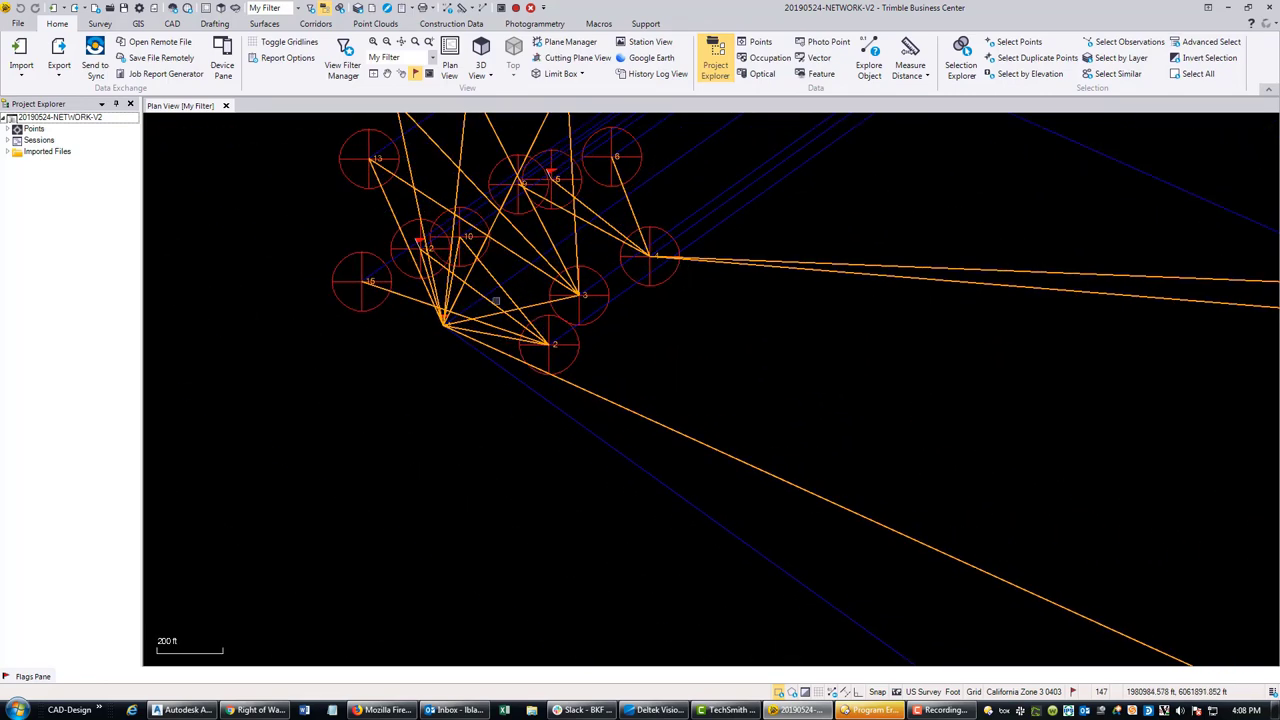
scroll(545, 191, up, 4)
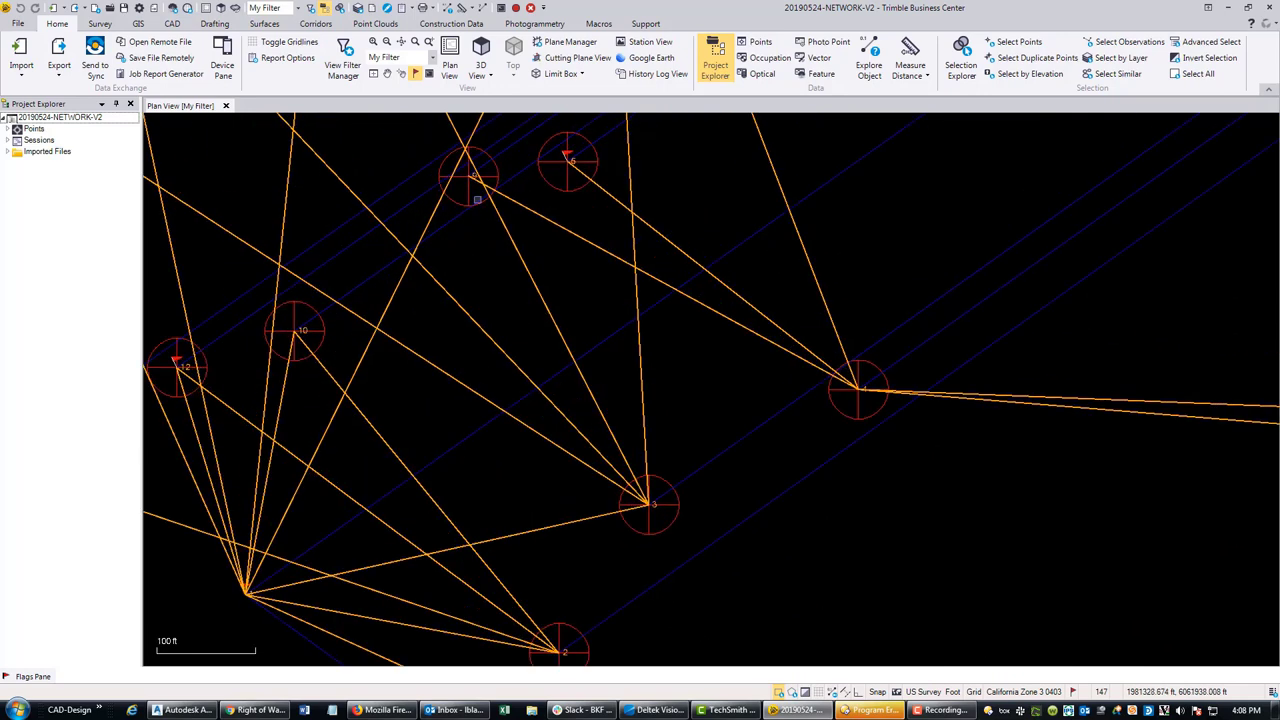
scroll(476, 199, down, 2)
scroll(456, 190, down, 6)
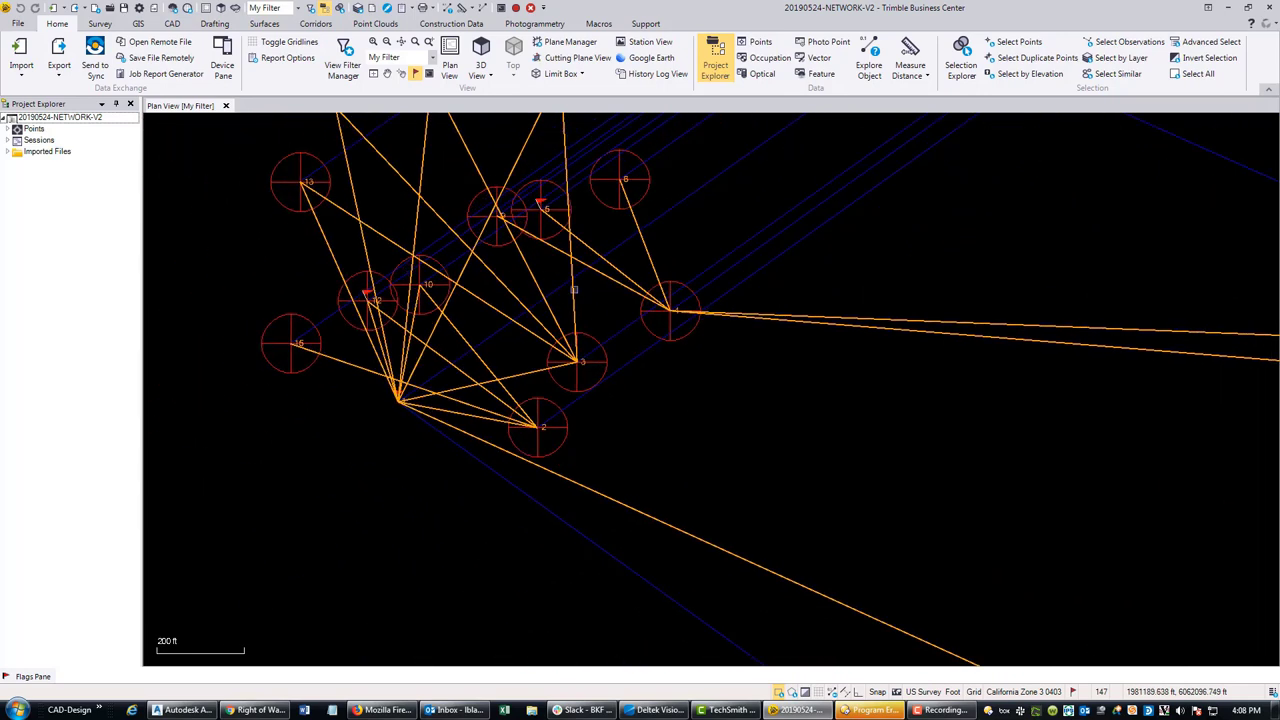
middle_drag(731, 397, 634, 394)
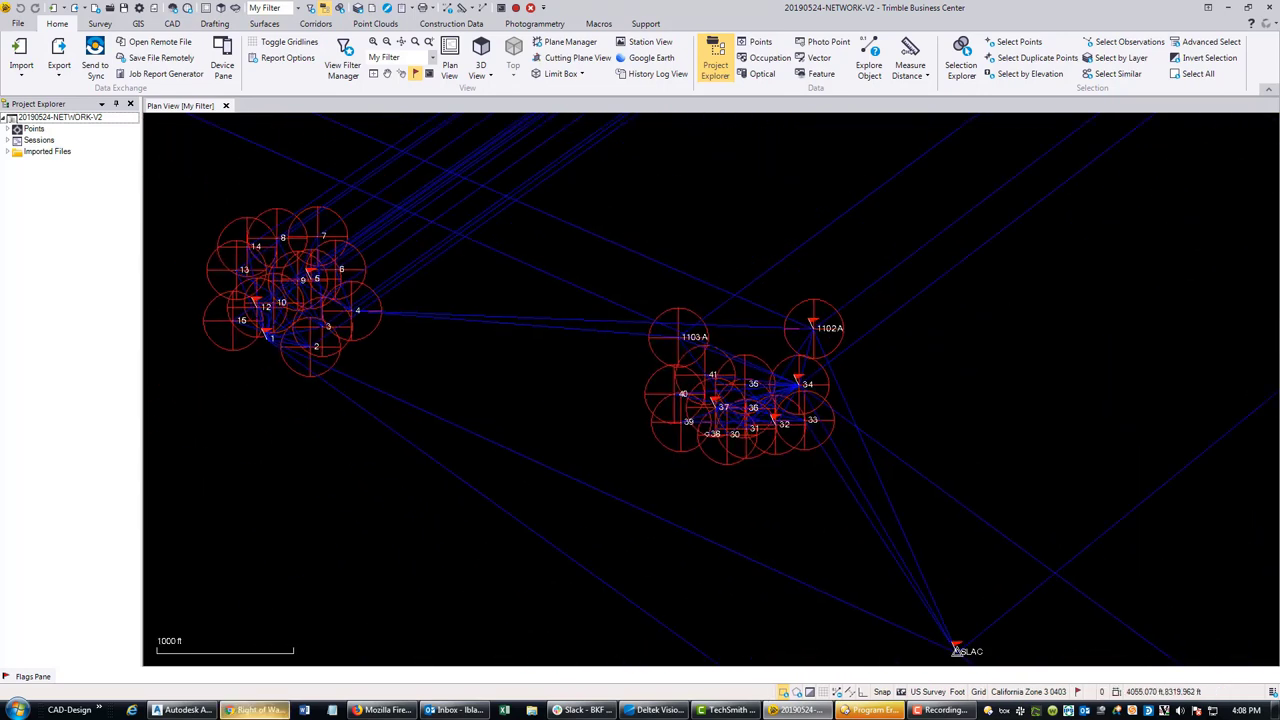
- Dismiss the Directory Opus program error with automatic restart enabled, and open a maximized Windows Explorer window
click(852, 711)
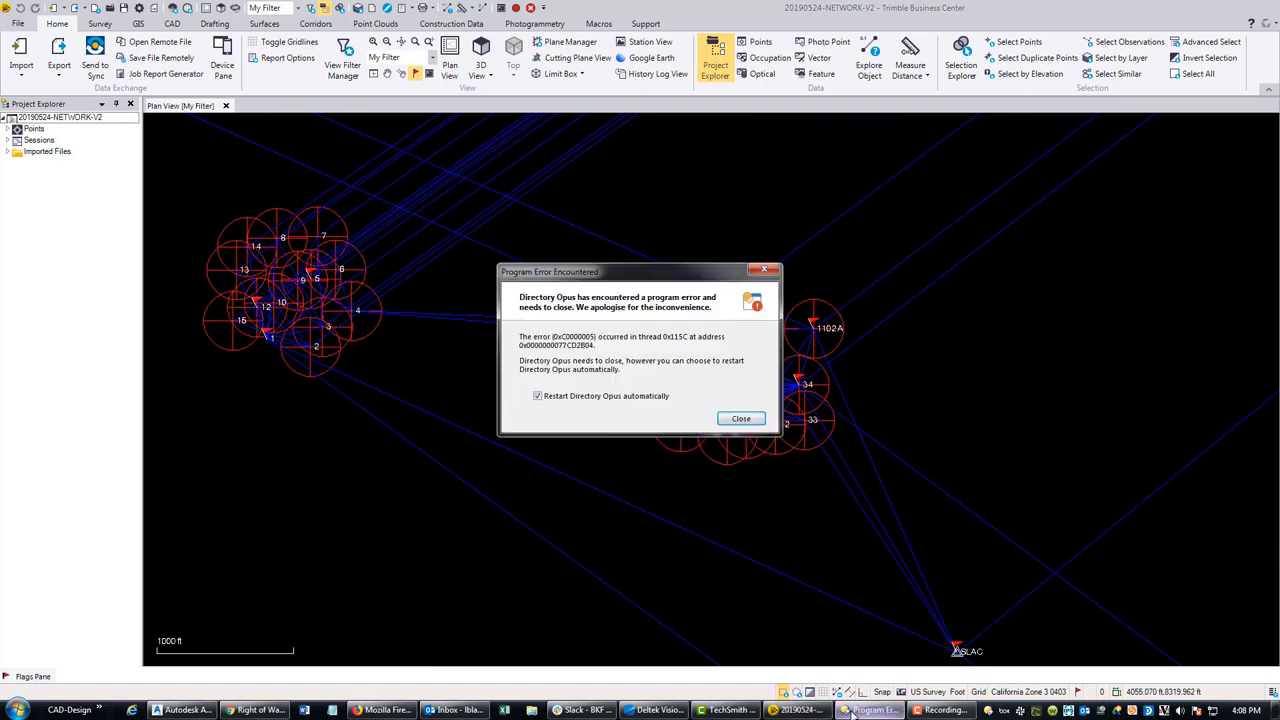
click(729, 422)
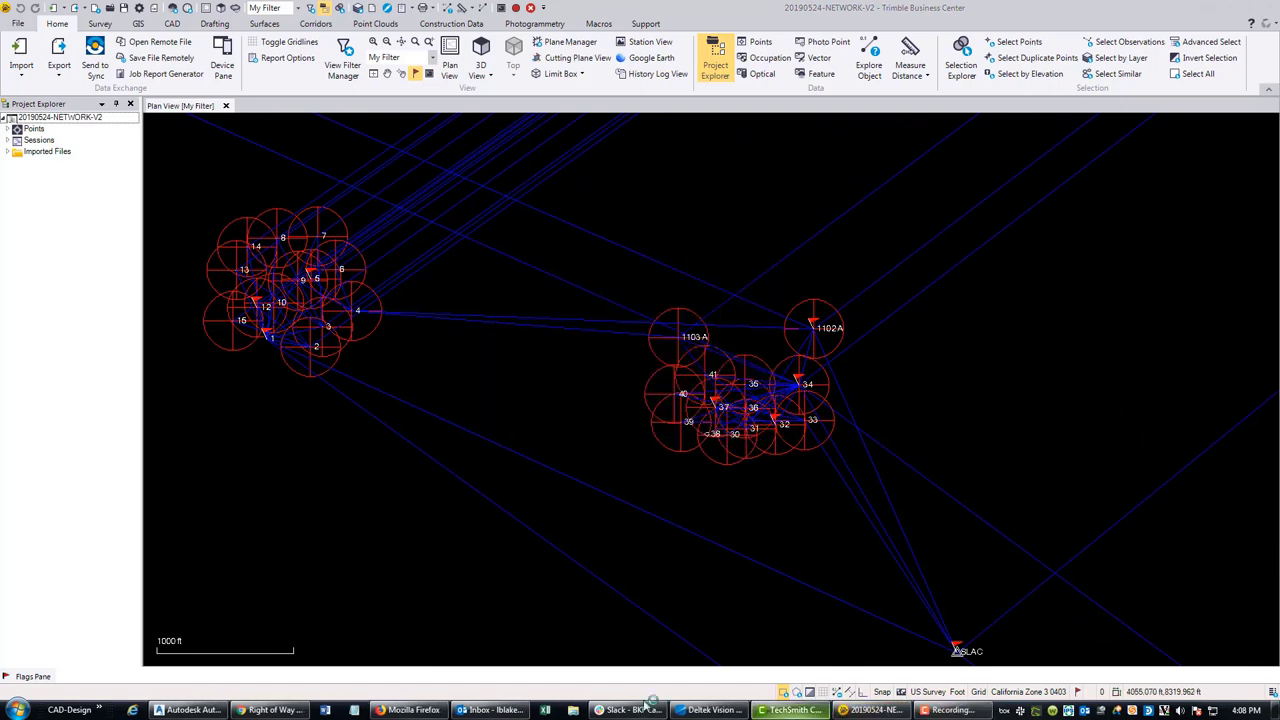
click(567, 710)
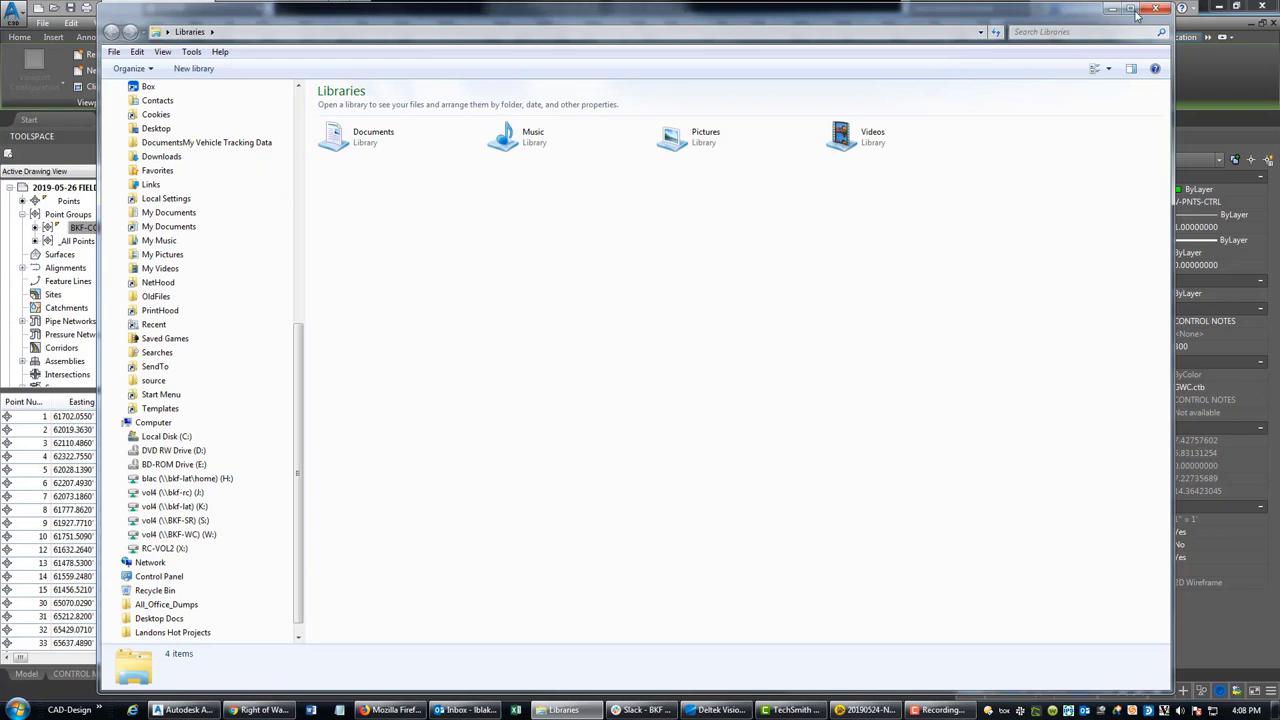
click(1132, 10)
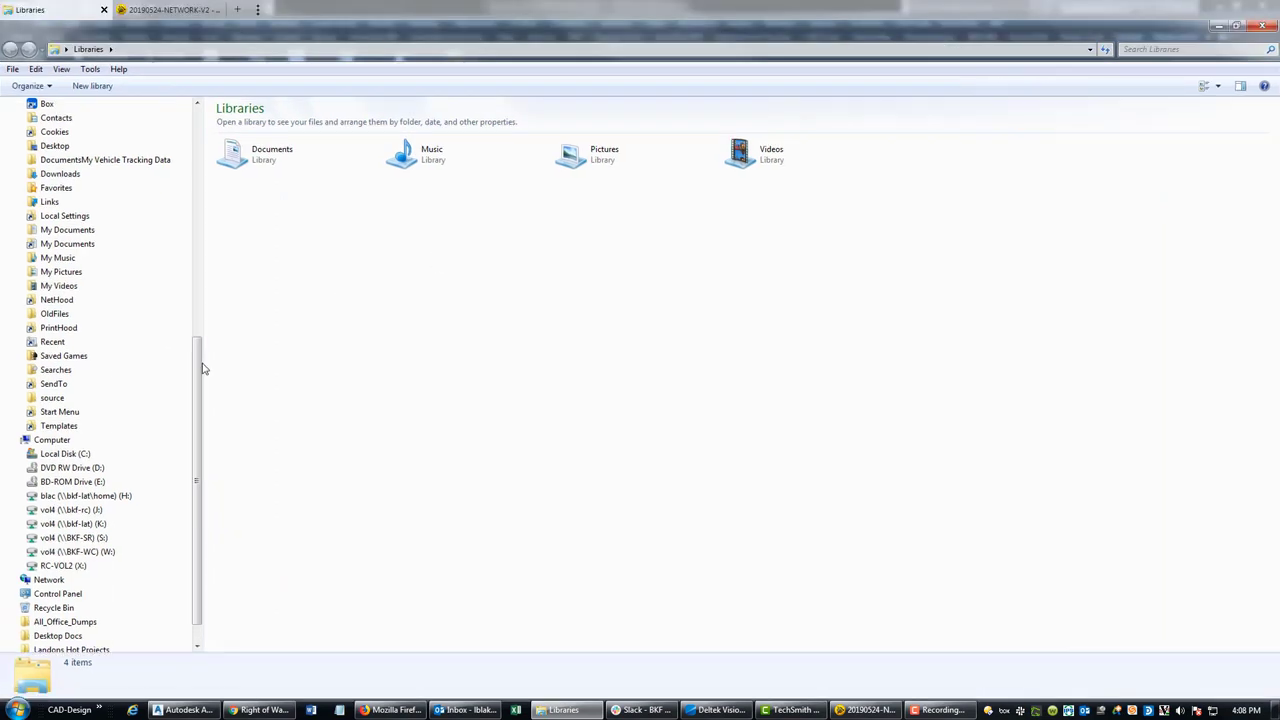
- Open 2019-05-26-CSF.csv in Excel from K:\2019\190745 Sandhill Road\SUR\Control\TBC\Network\Export
click(101, 524)
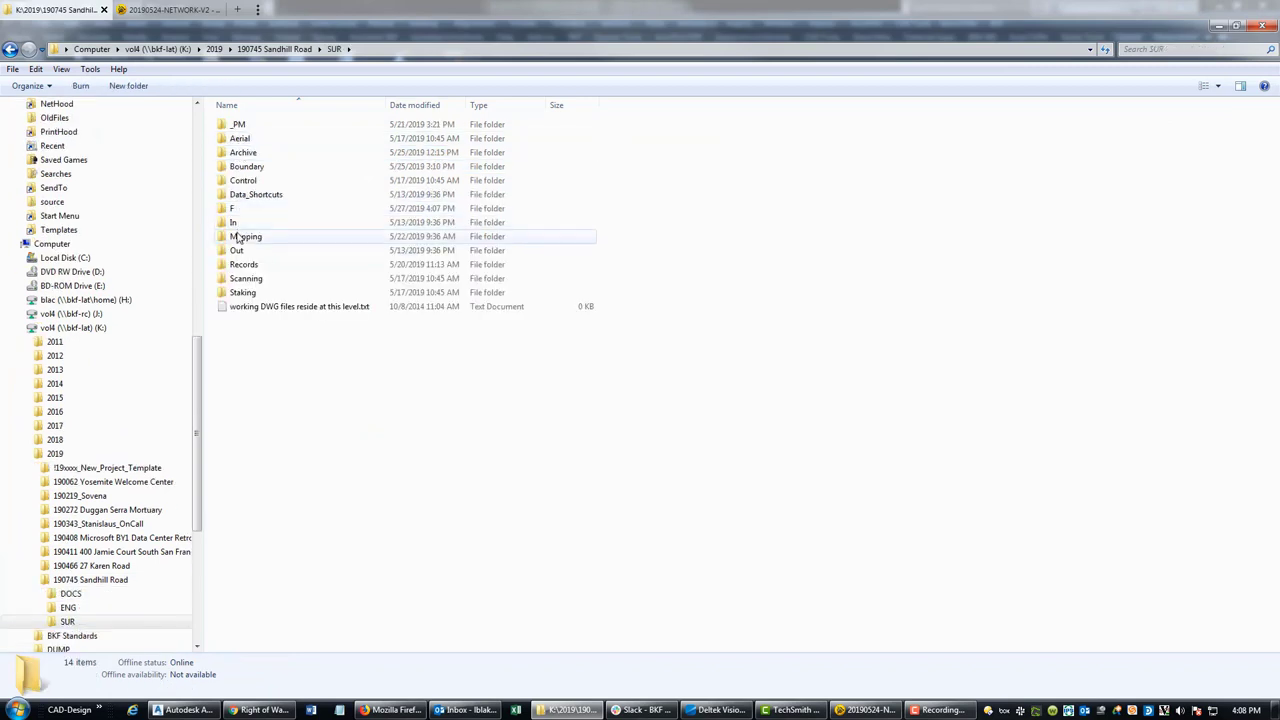
double_click(240, 180)
double_click(236, 139)
double_click(239, 125)
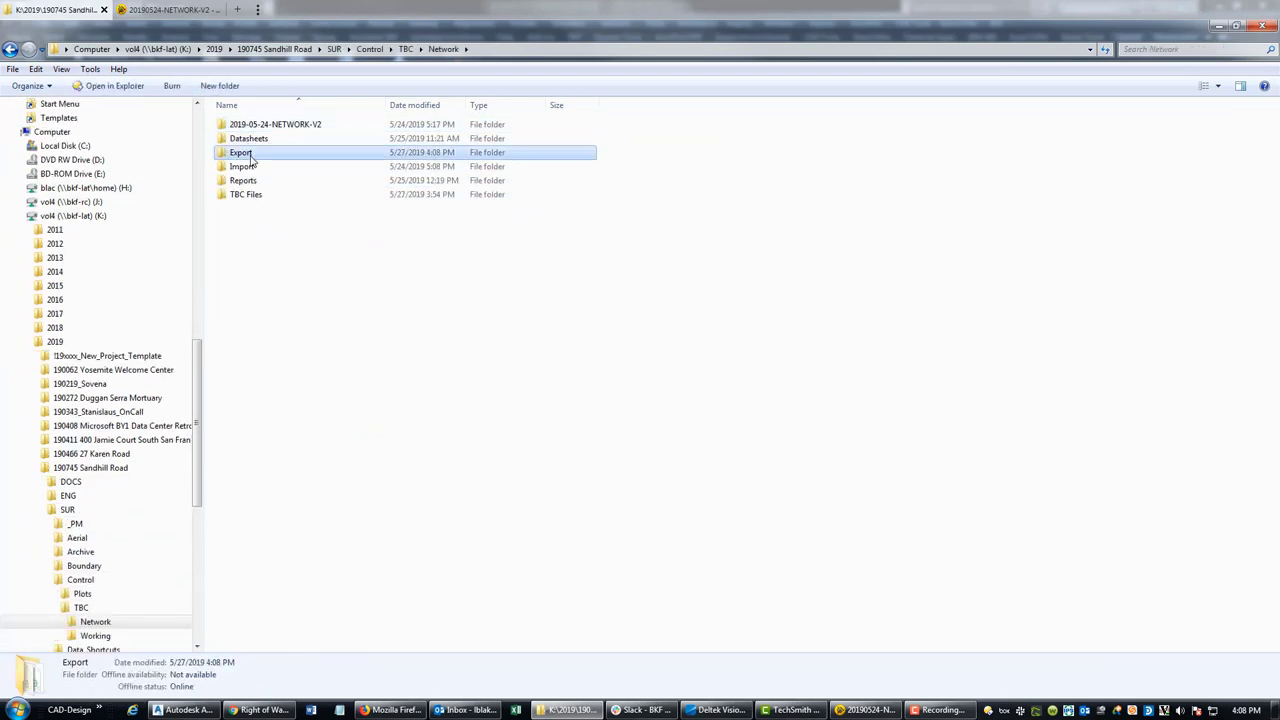
double_click(242, 153)
click(270, 154)
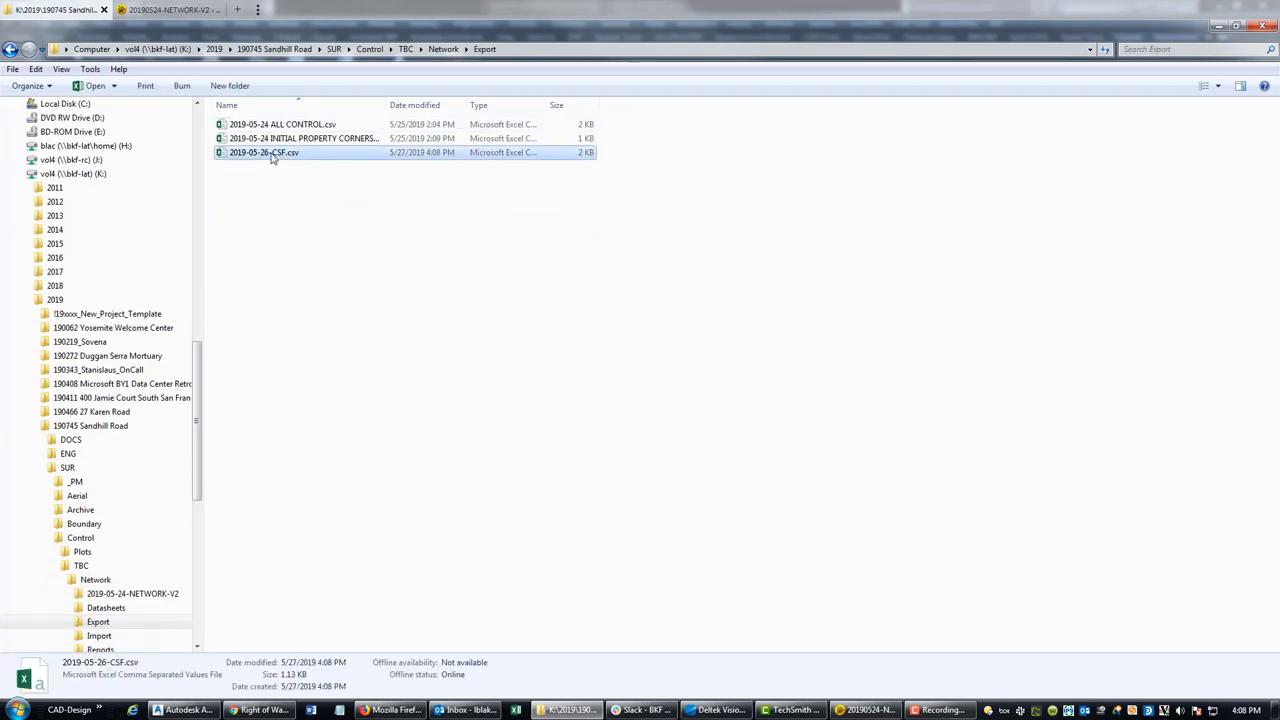
double_click(270, 153)
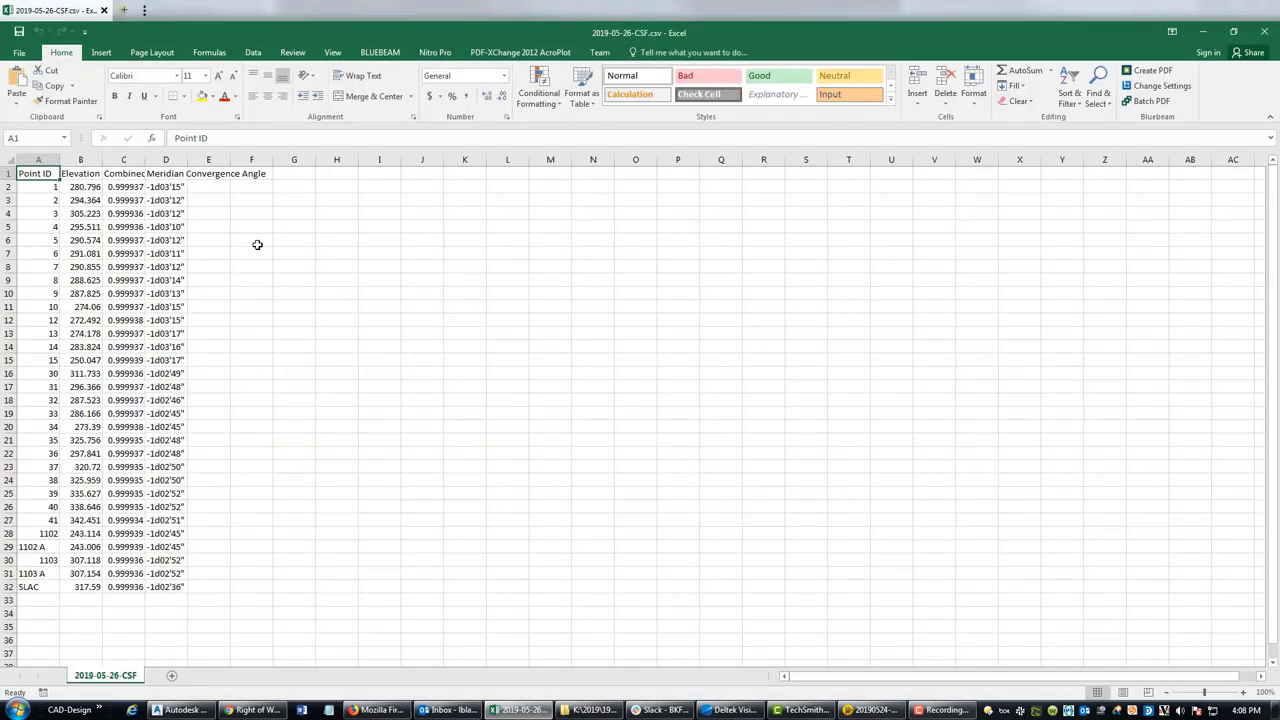
- Highlight the row of point 9 and widen the Combined Scale Factor column to show its full values
click(294, 306)
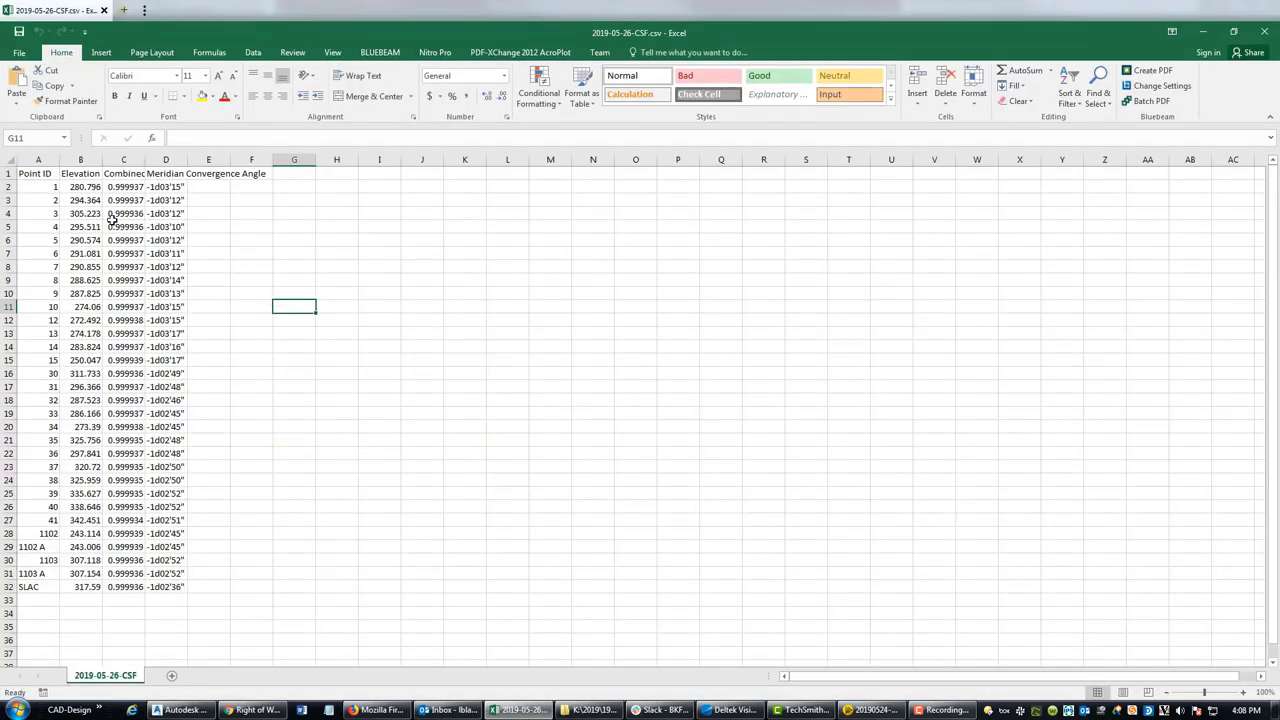
click(10, 293)
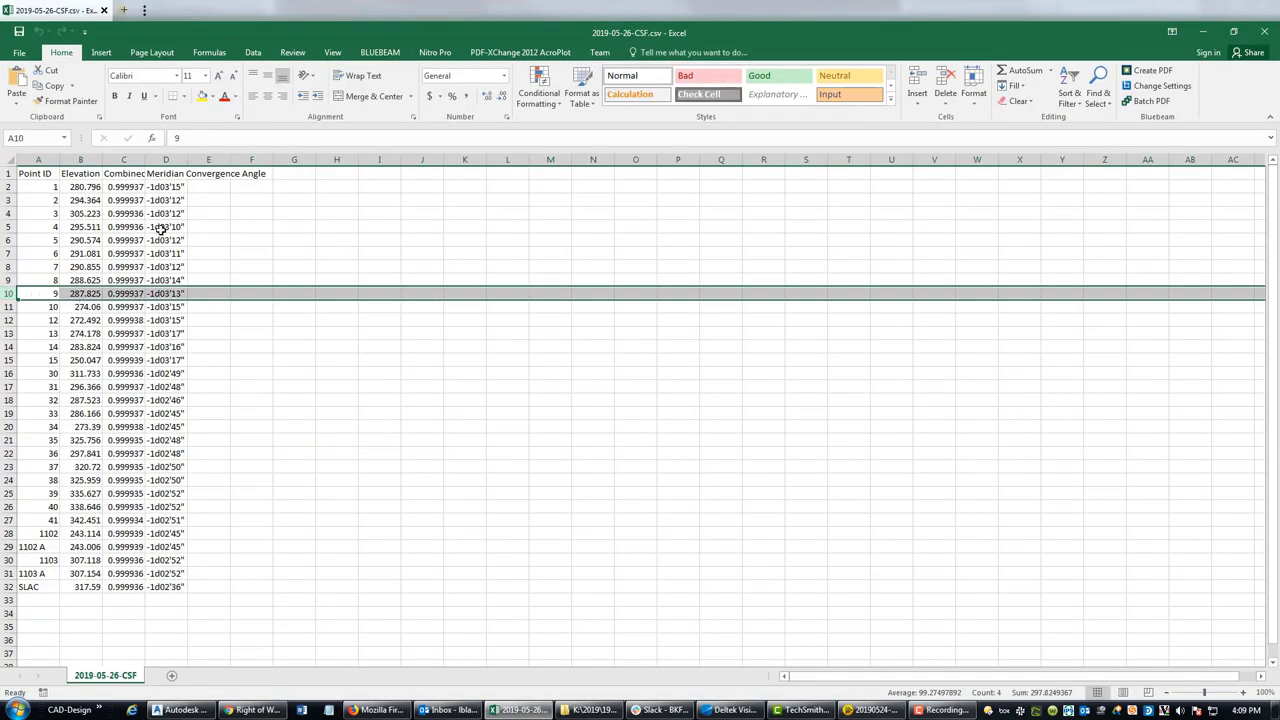
double_click(146, 162)
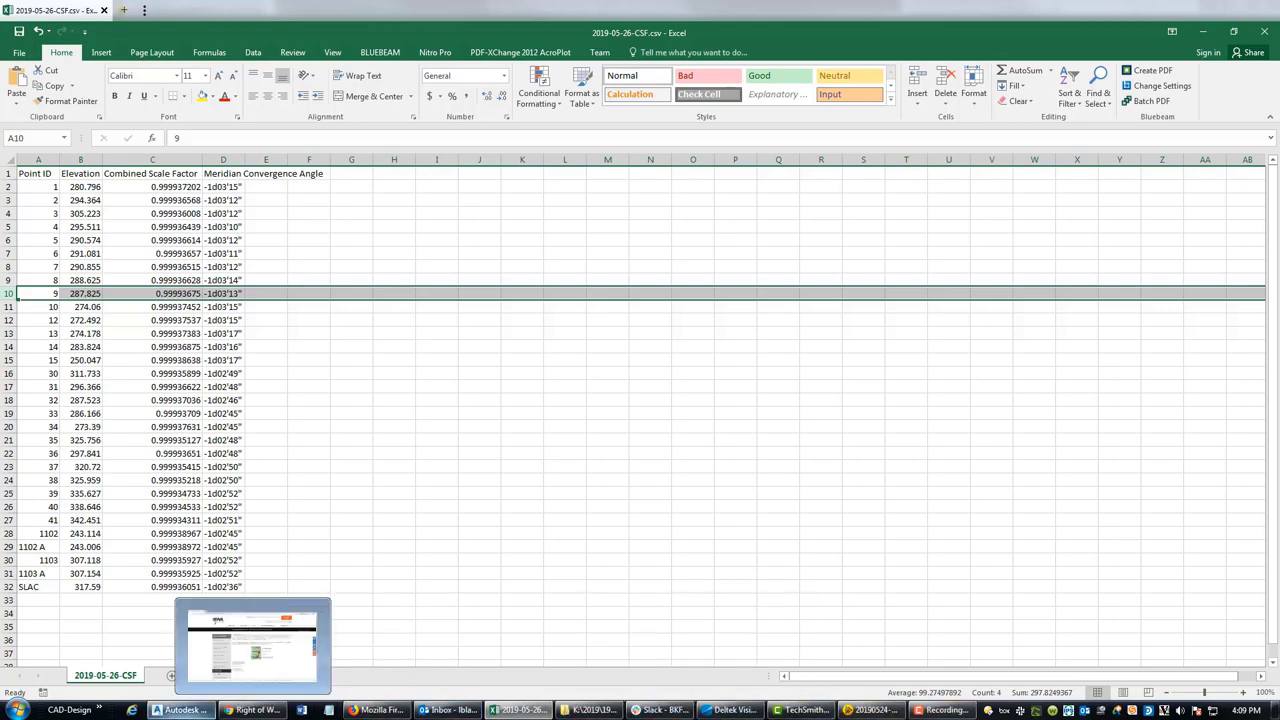
- Switch to Civil 3D, set the GROUND OR GRID combined scale factor to 0.99993675, and add blank lines before and after that entry
click(181, 710)
scroll(316, 273, up, 2)
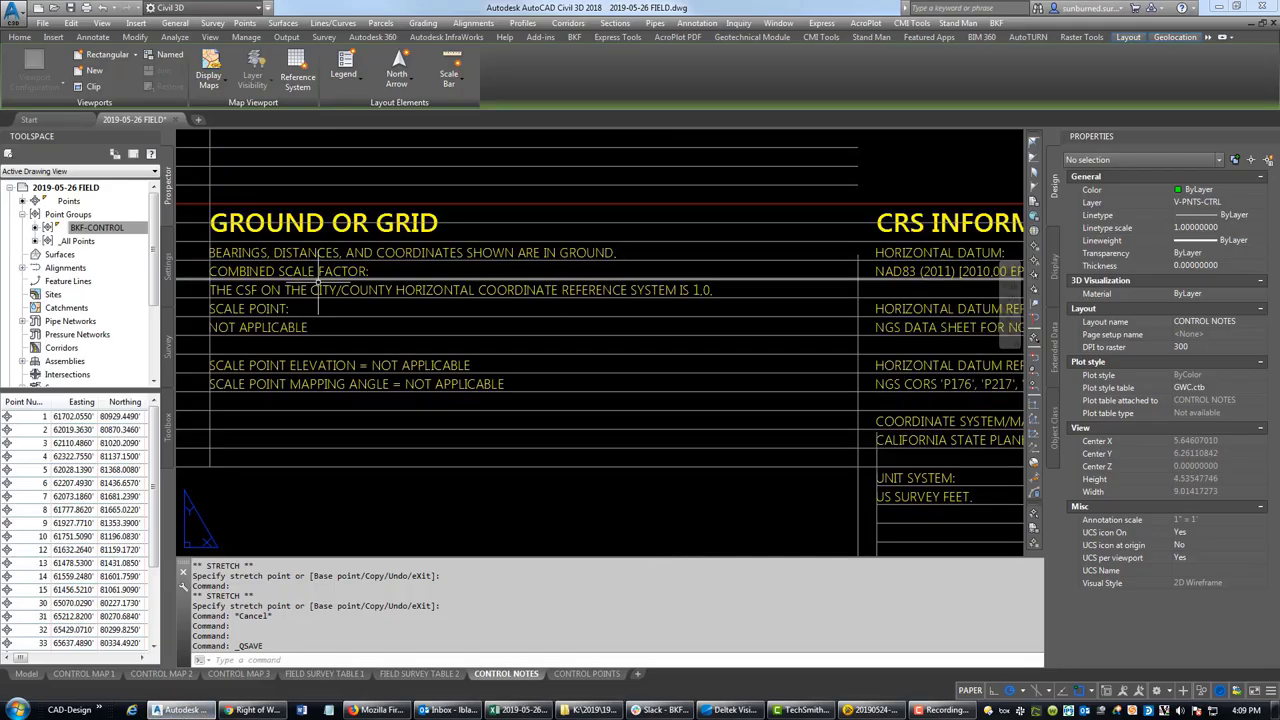
click(323, 290)
double_click(323, 290)
drag(721, 292, 197, 286)
key(Delete)
text(99993675)
key(Return)
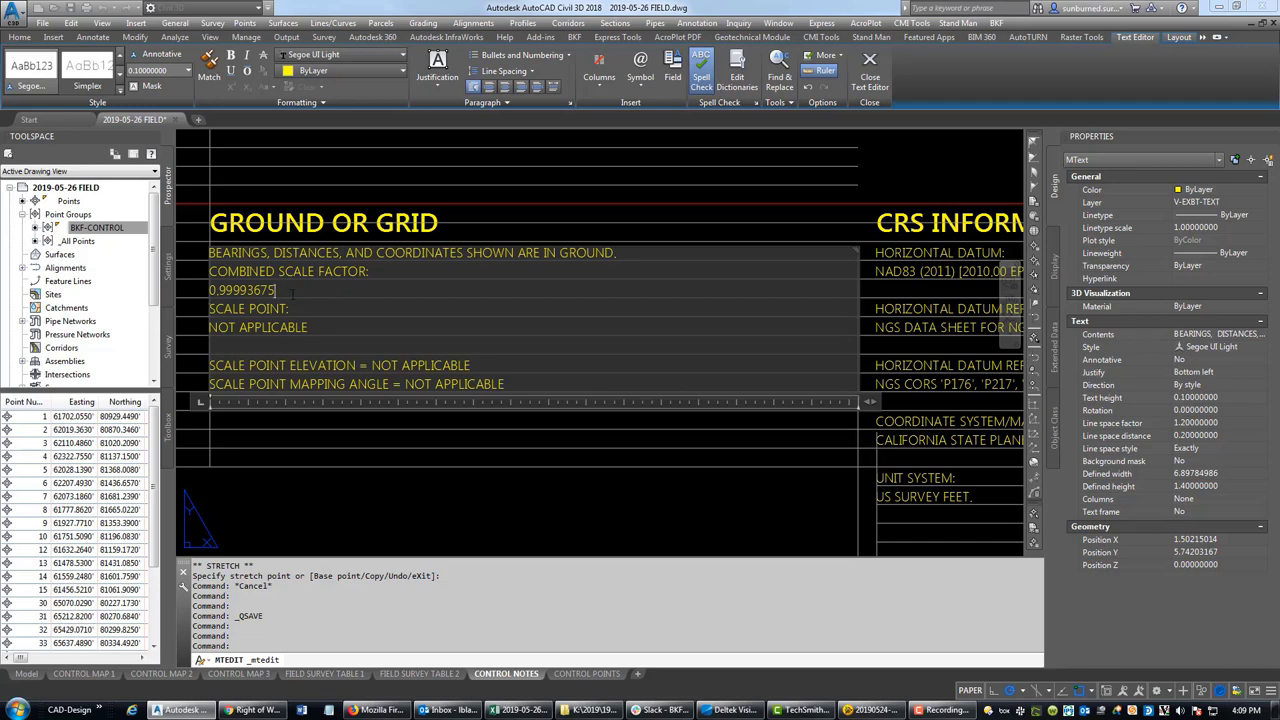
key(Return)
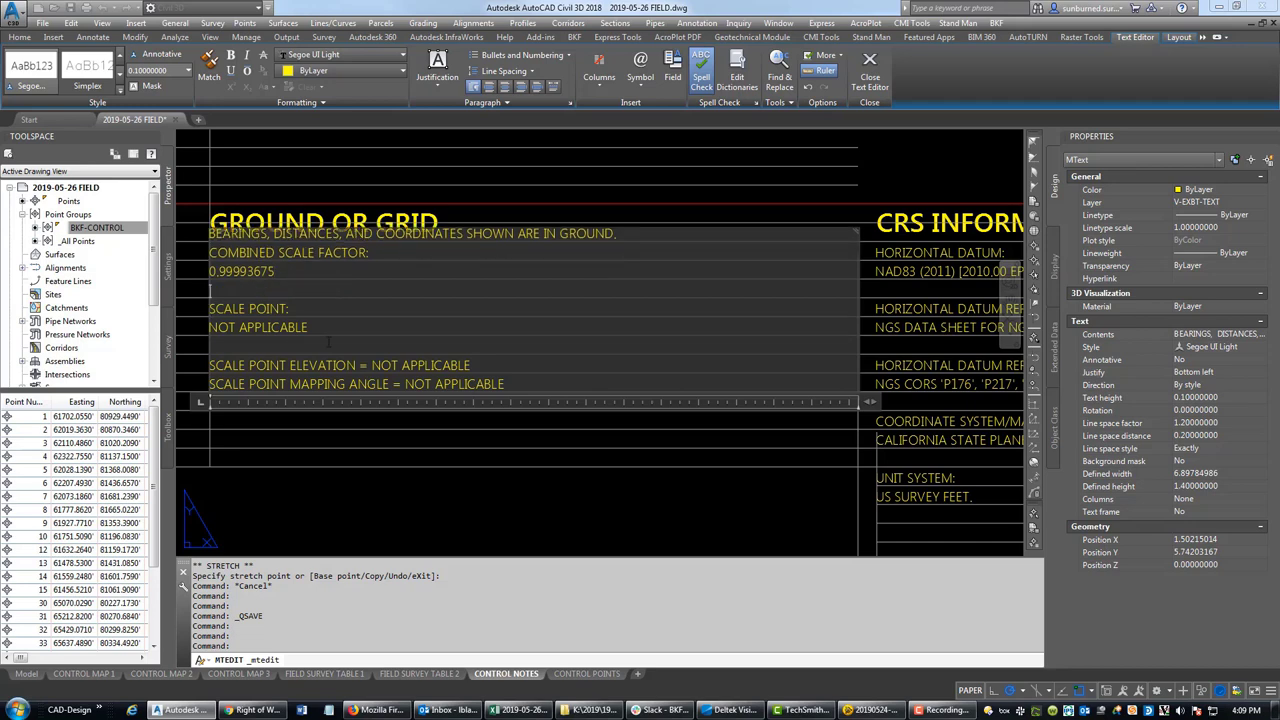
click(622, 235)
key(Return)
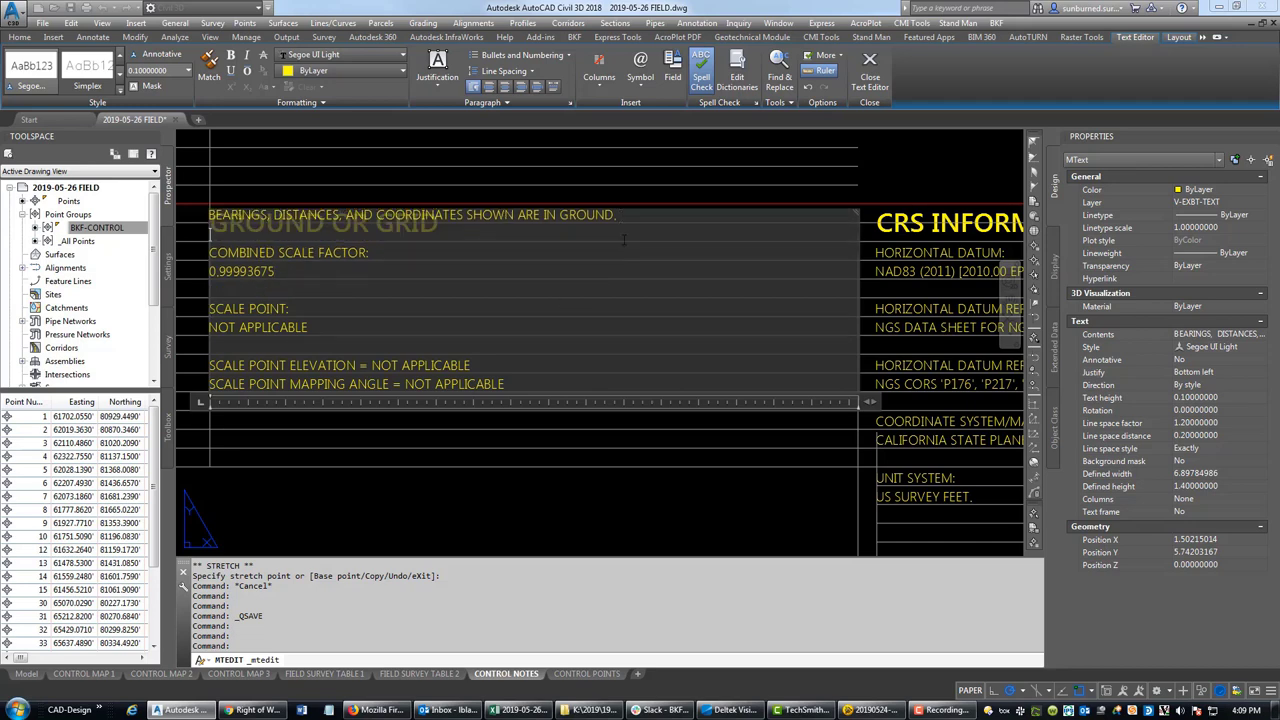
- Replace the scale point entry NOT APPLICABLE with BKF #9, keeping a blank line below it
drag(334, 331, 165, 339)
text(B)
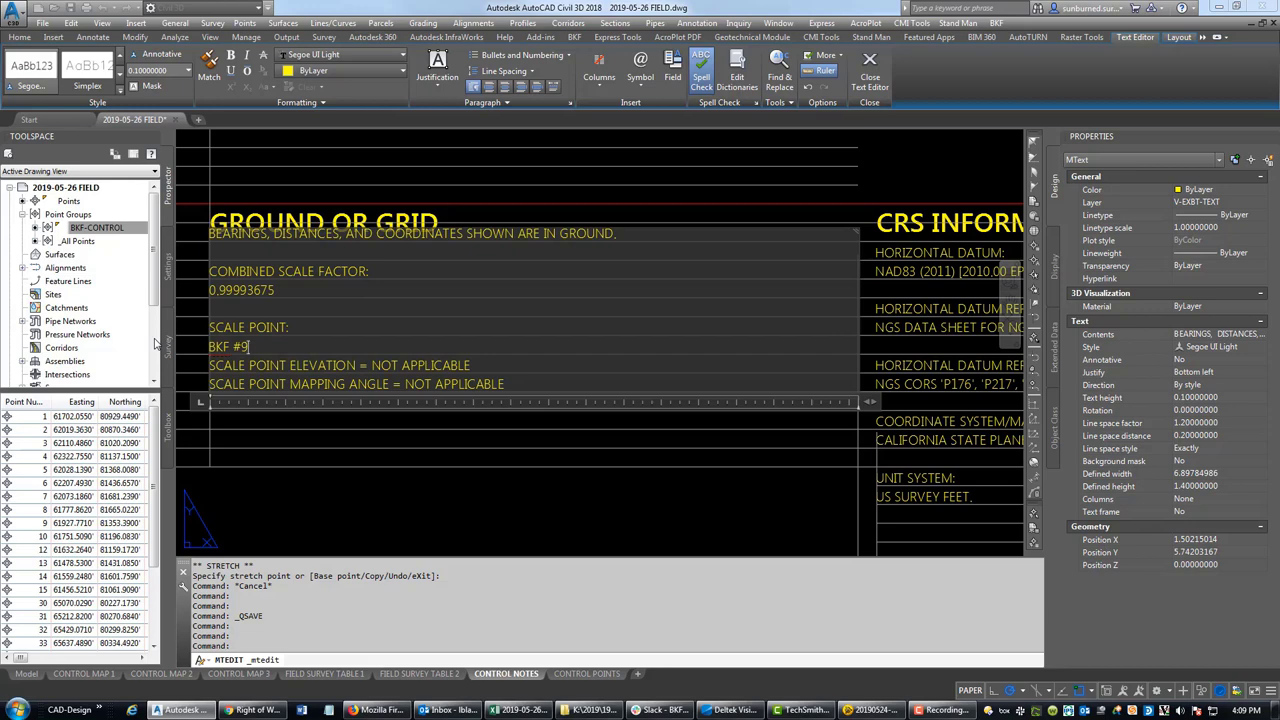
text(KF #9)
key(Return)
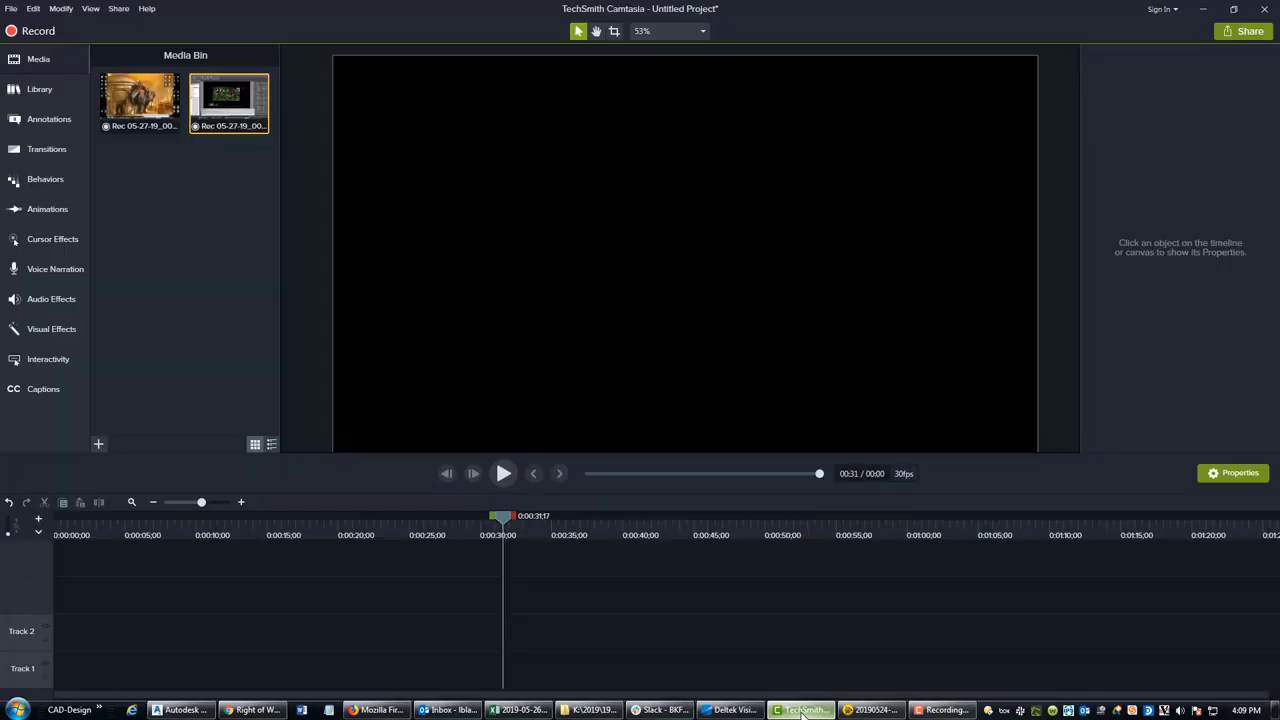
- Check point 9's elevation in the Excel sheet and set the scale point elevation in the Civil 3D note to 287.83
click(802, 710)
click(802, 710)
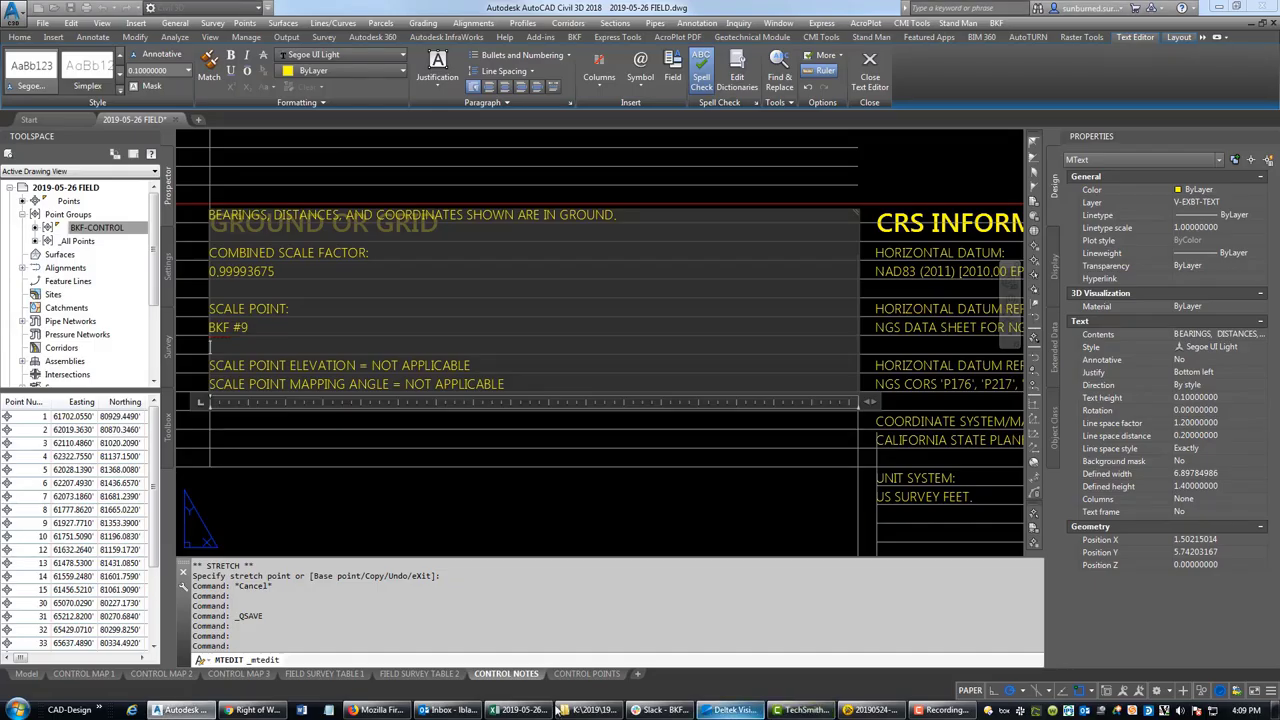
click(872, 710)
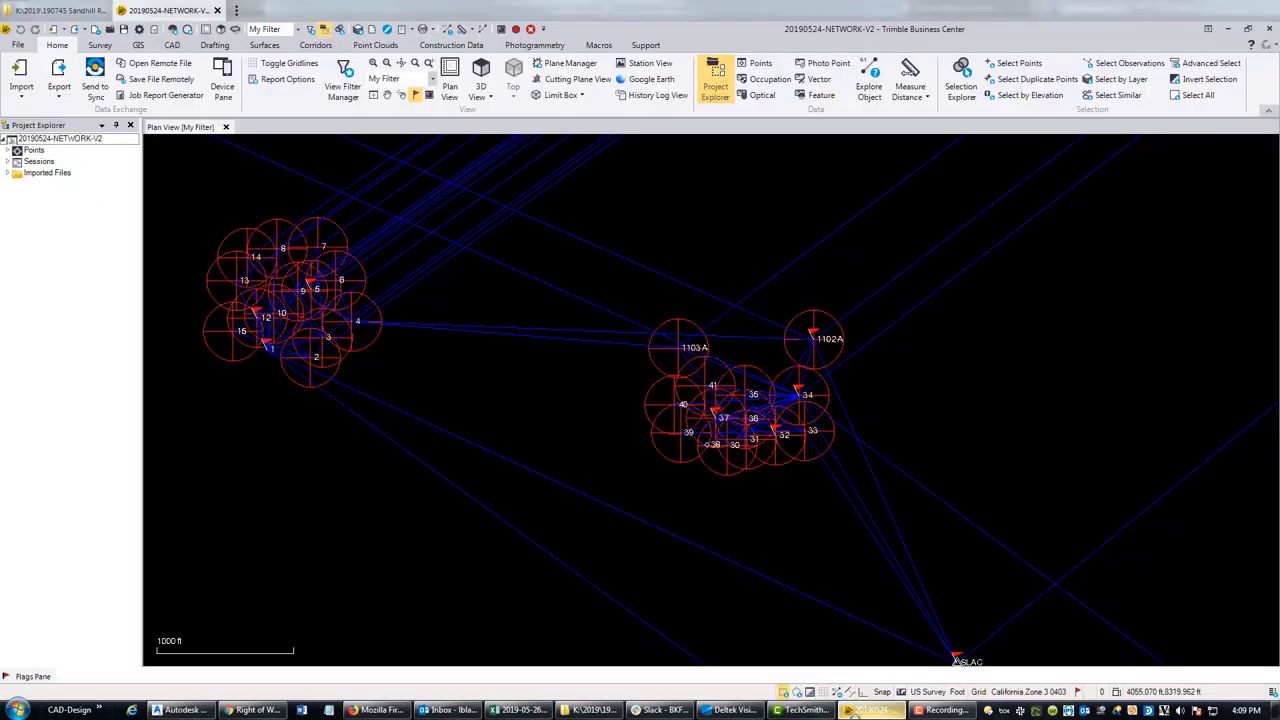
click(872, 710)
click(520, 710)
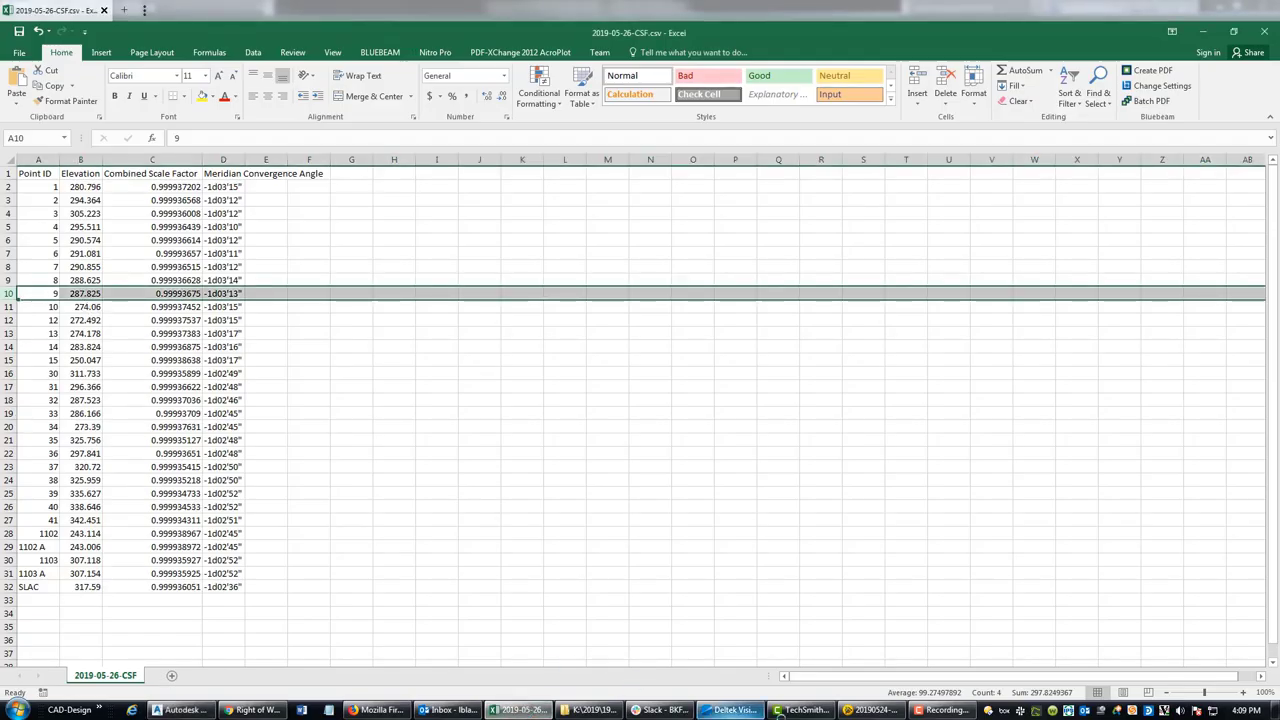
click(180, 710)
drag(470, 366, 372, 366)
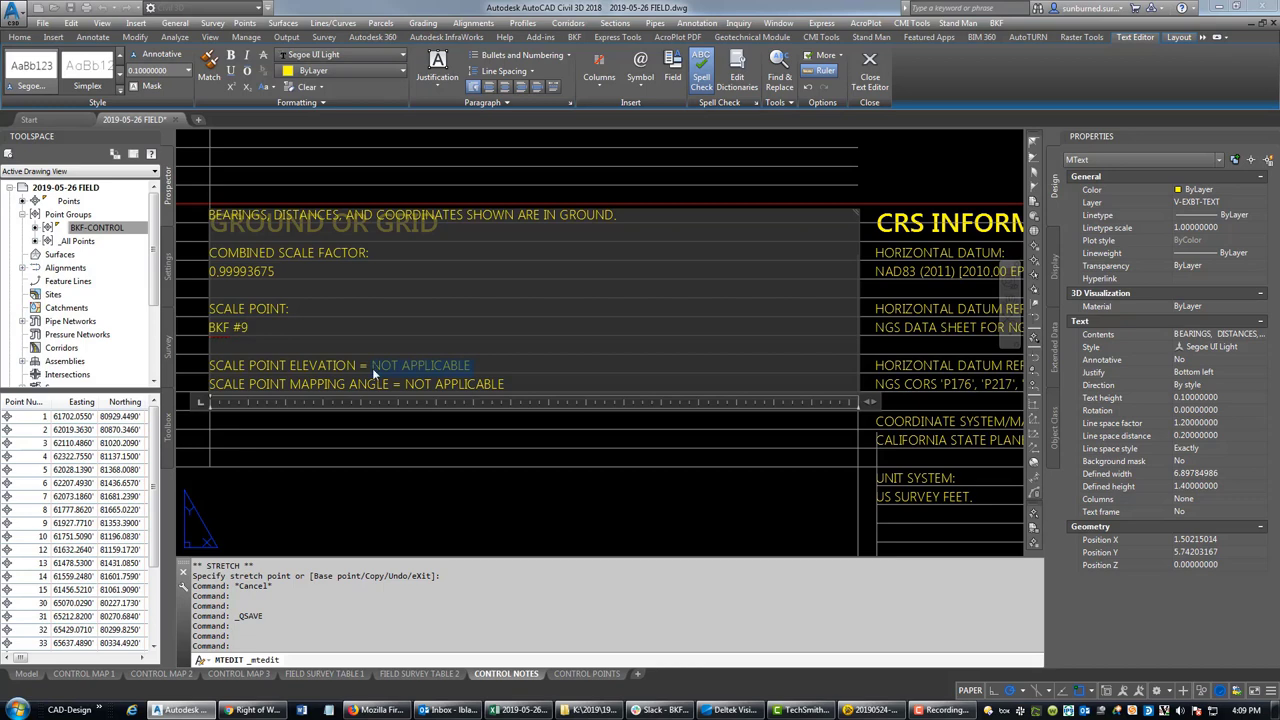
text(287.83SCALE POINT MAPPING ANGLE =)
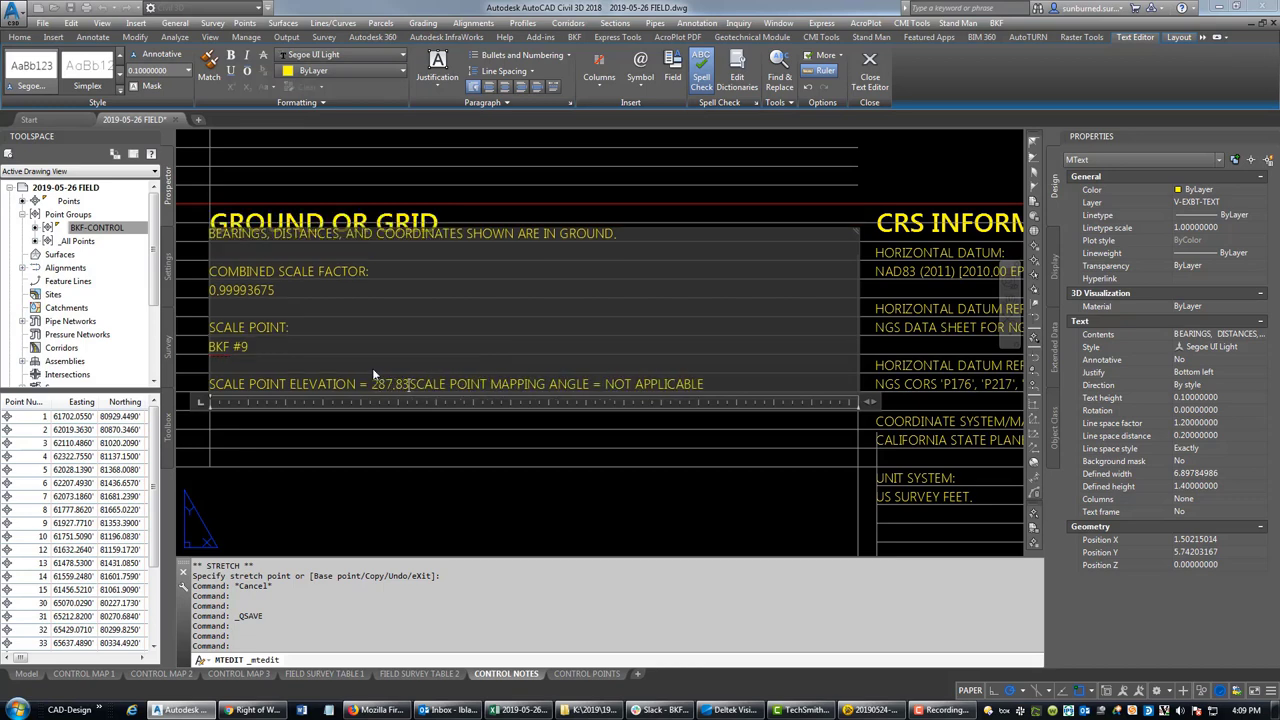
key(Return)
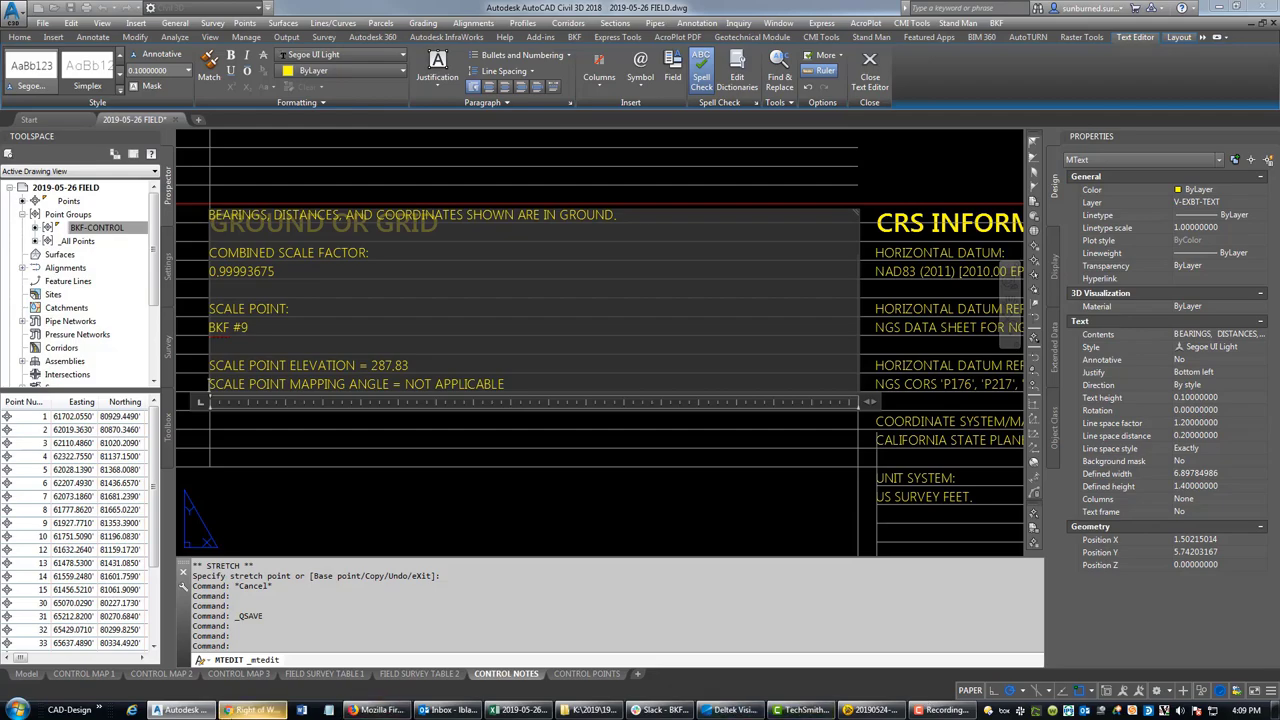
- Check point 9's convergence angle in Excel, set the scale point mapping angle in the note to -1°3'13", and finish the text edit
click(515, 710)
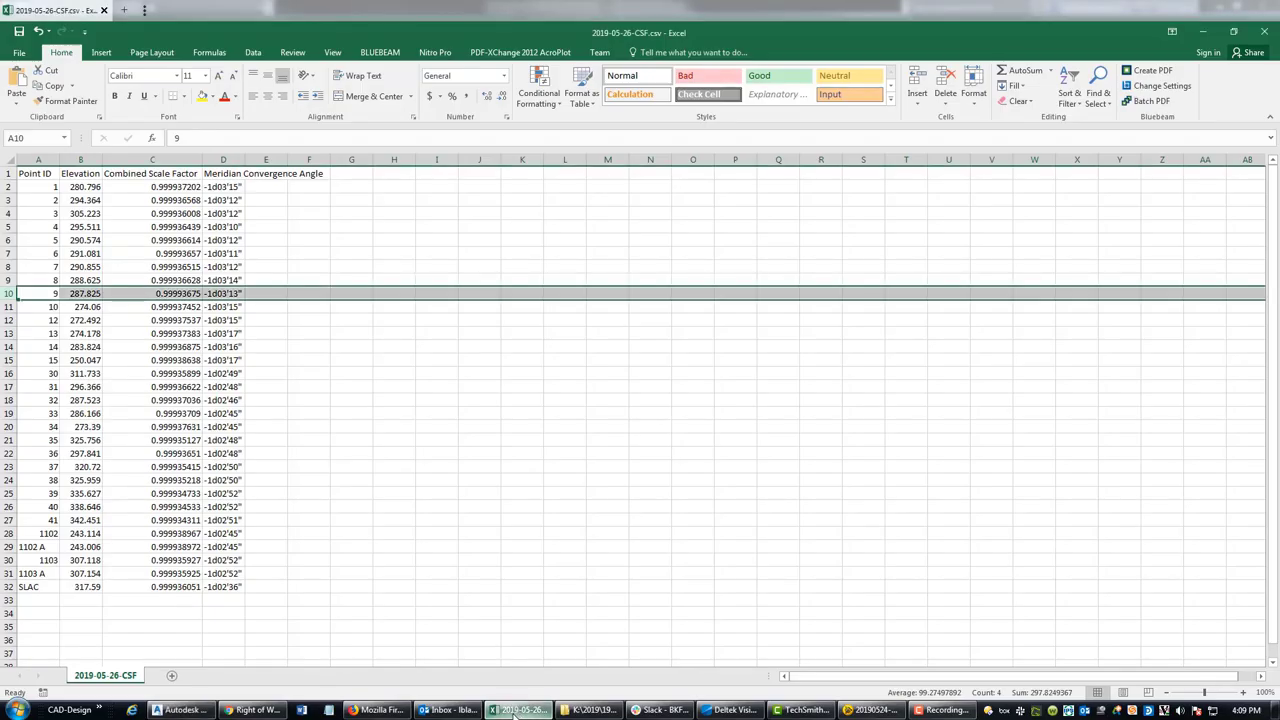
click(515, 711)
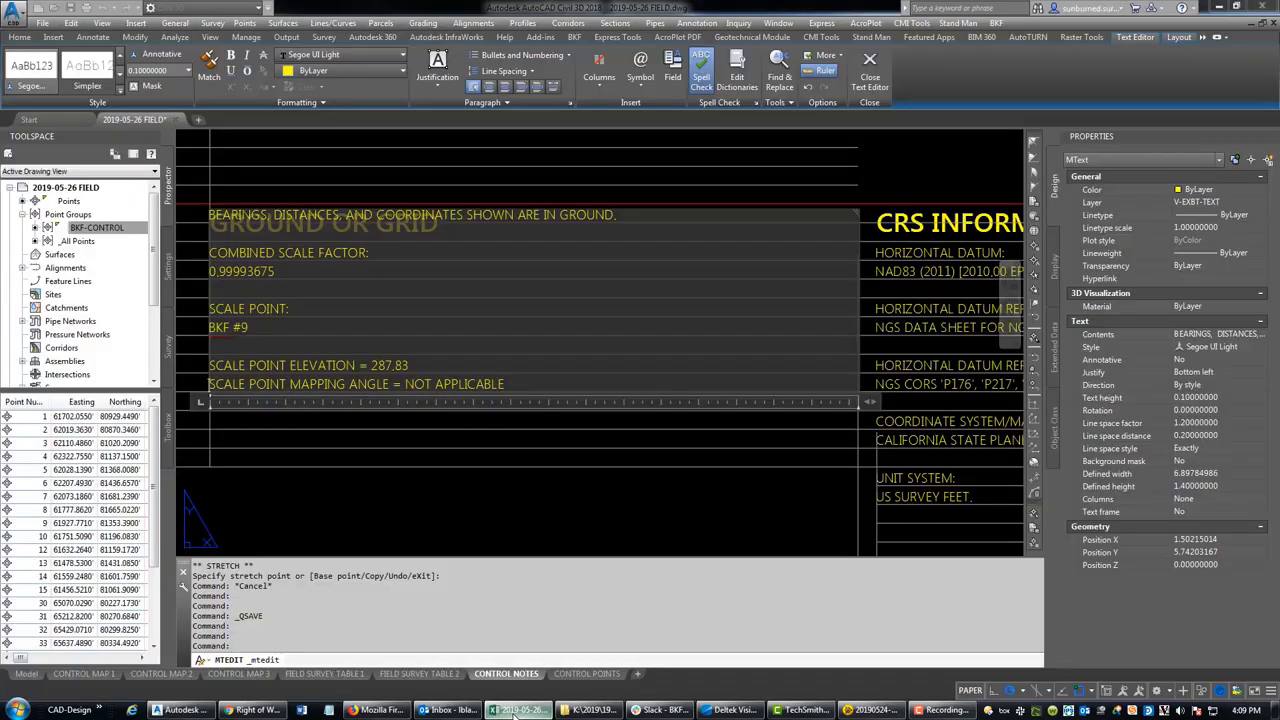
drag(505, 384, 406, 384)
key(Delete)
text(-01)
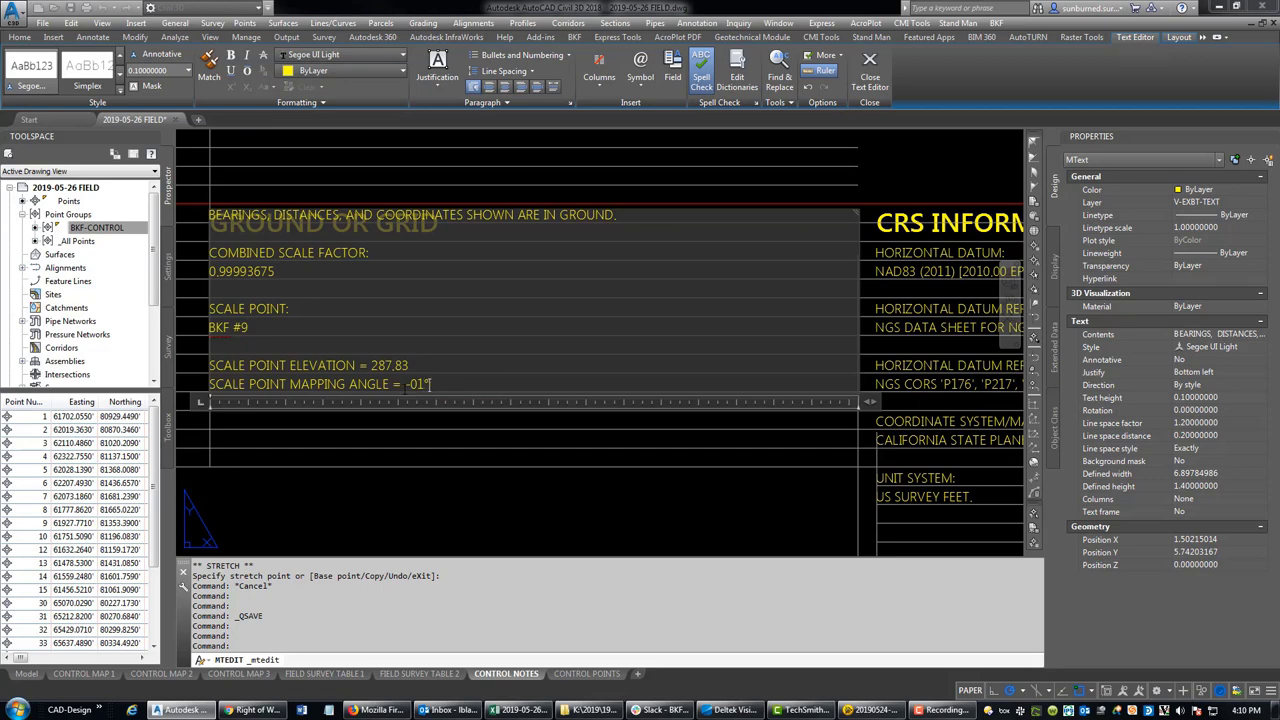
key(Left)
click(517, 710)
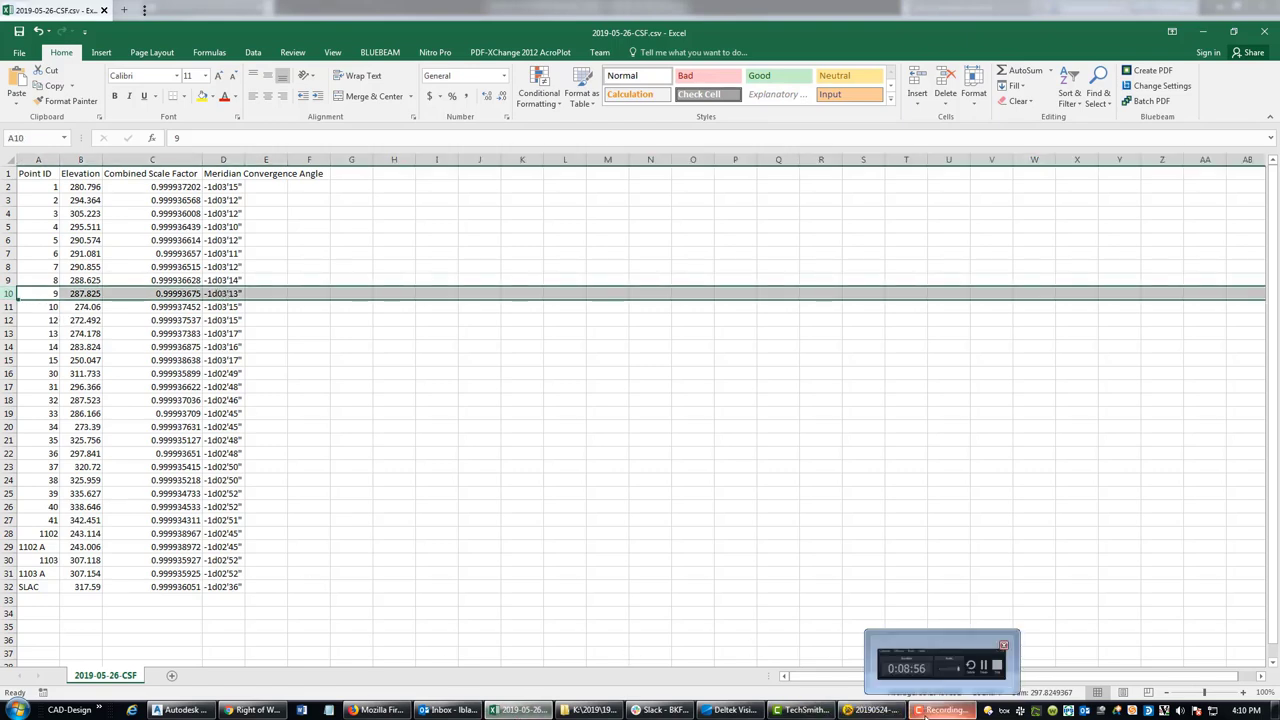
mouse_move(778, 714)
click(182, 710)
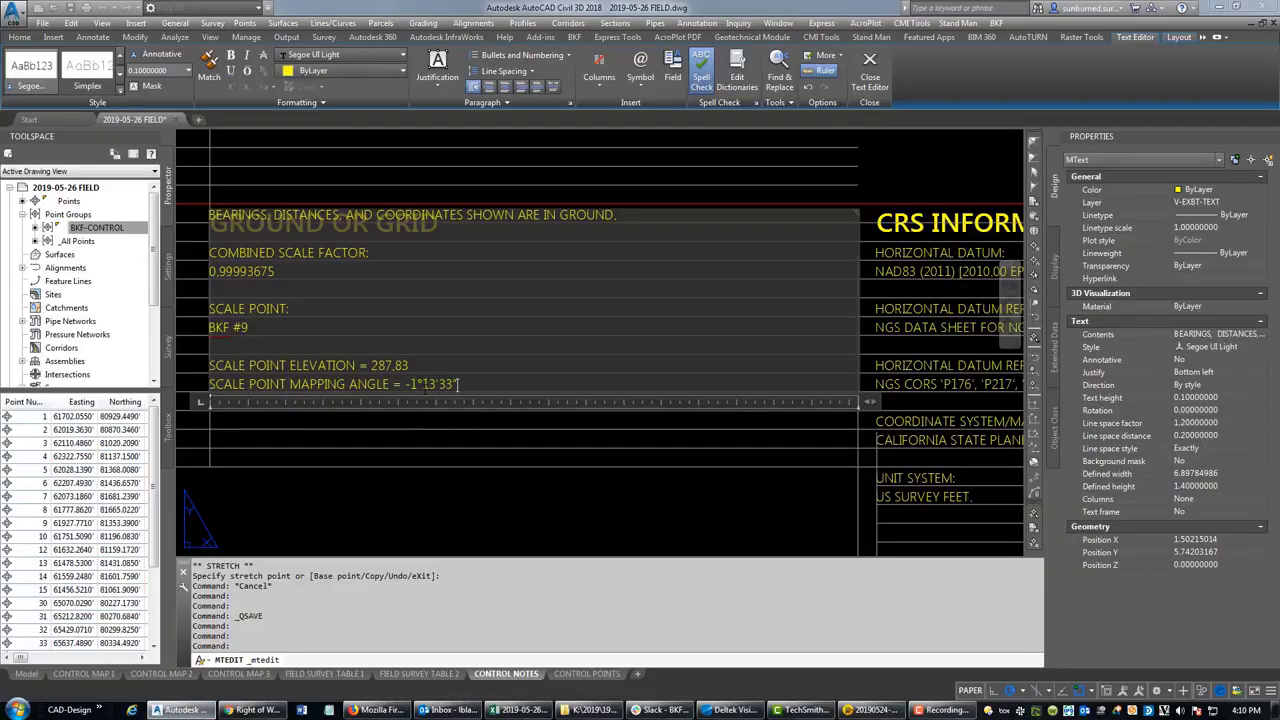
key(BackSpace)
key(Delete)
key(Delete)
text(3'1)
key(Delete)
click(566, 495)
scroll(266, 304, down, 5)
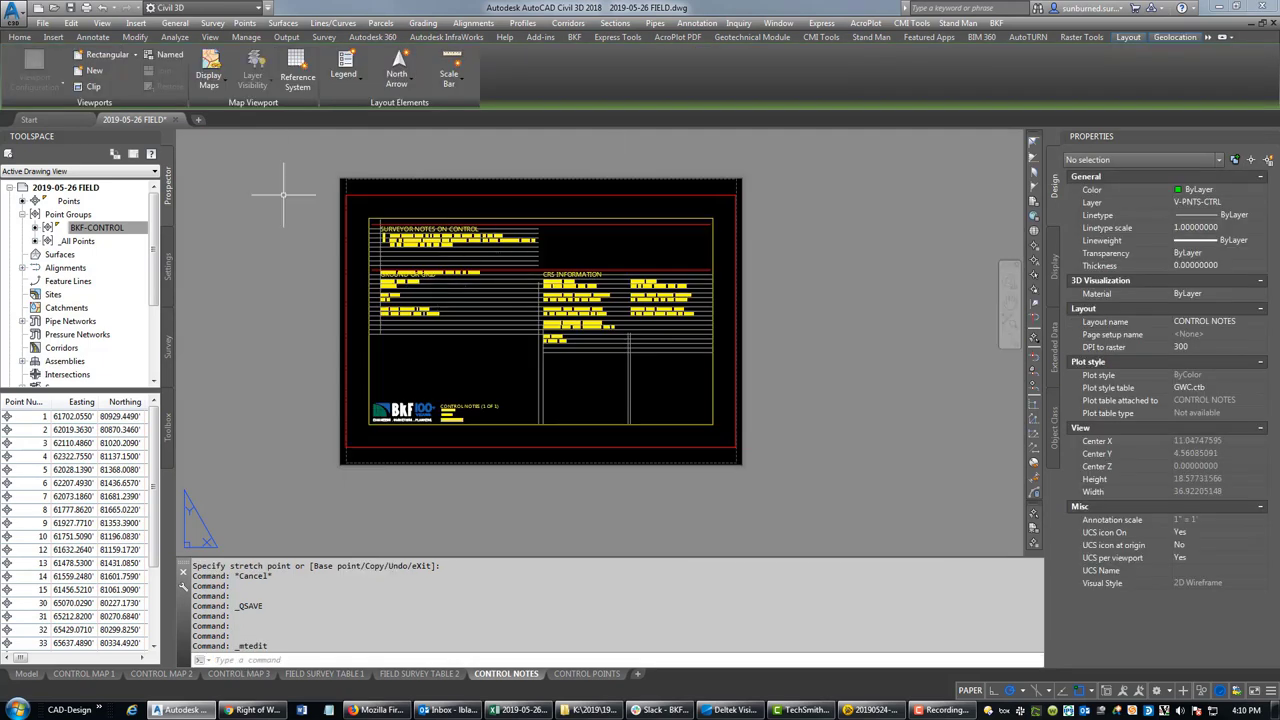
scroll(461, 261, up, 6)
click(461, 255)
click(290, 425)
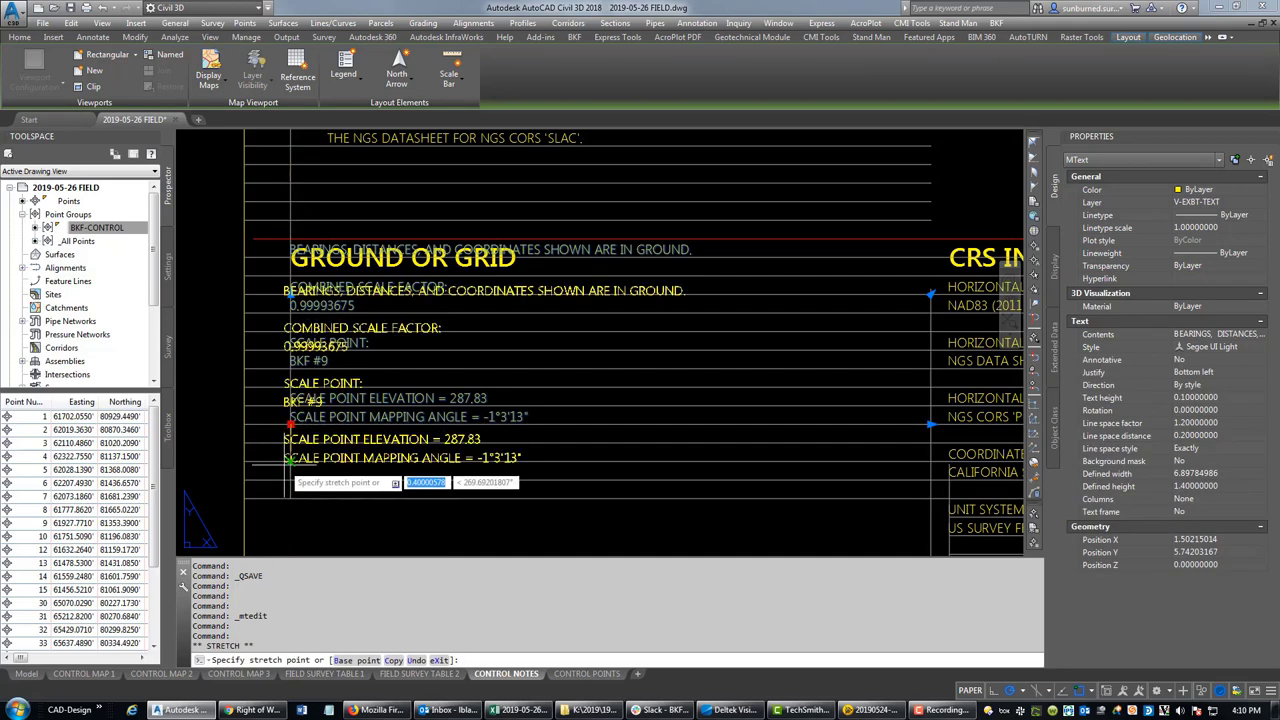
key(Escape)
key(Escape)
- Freeze the layer of the text alignment guide lines on the CONTROL NOTES layout
scroll(745, 358, down, 3)
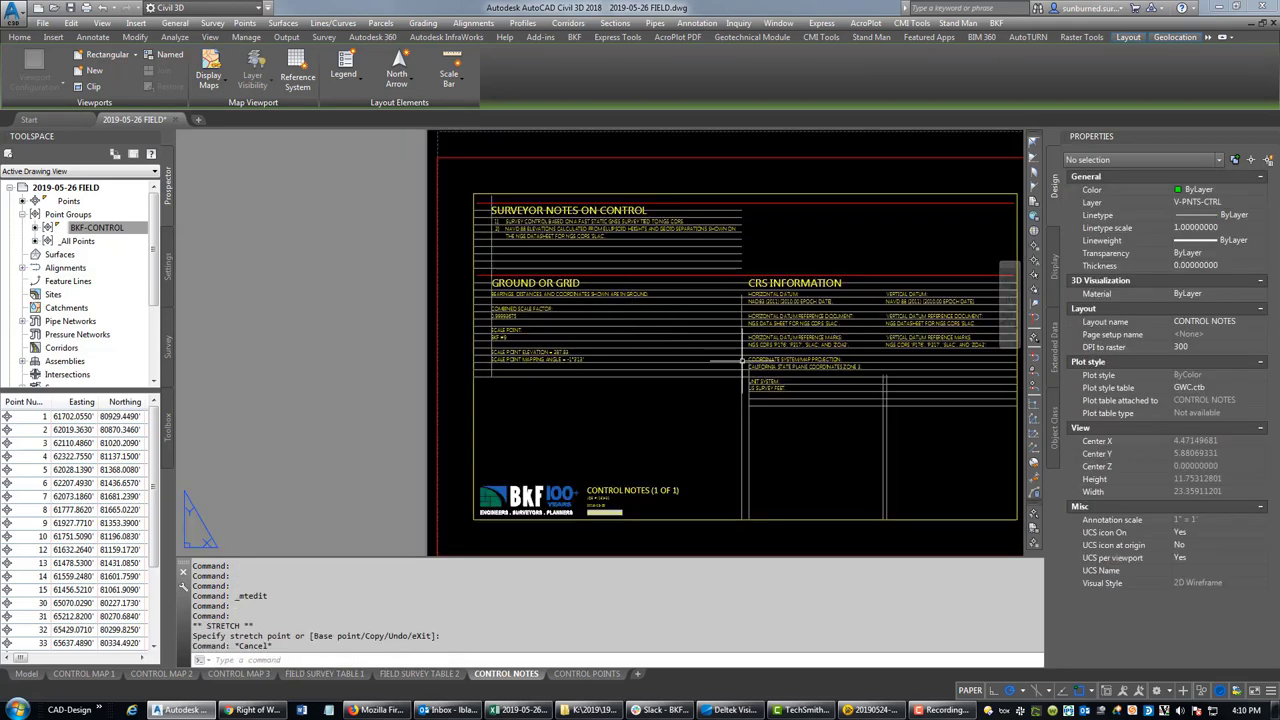
middle_drag(745, 358, 565, 358)
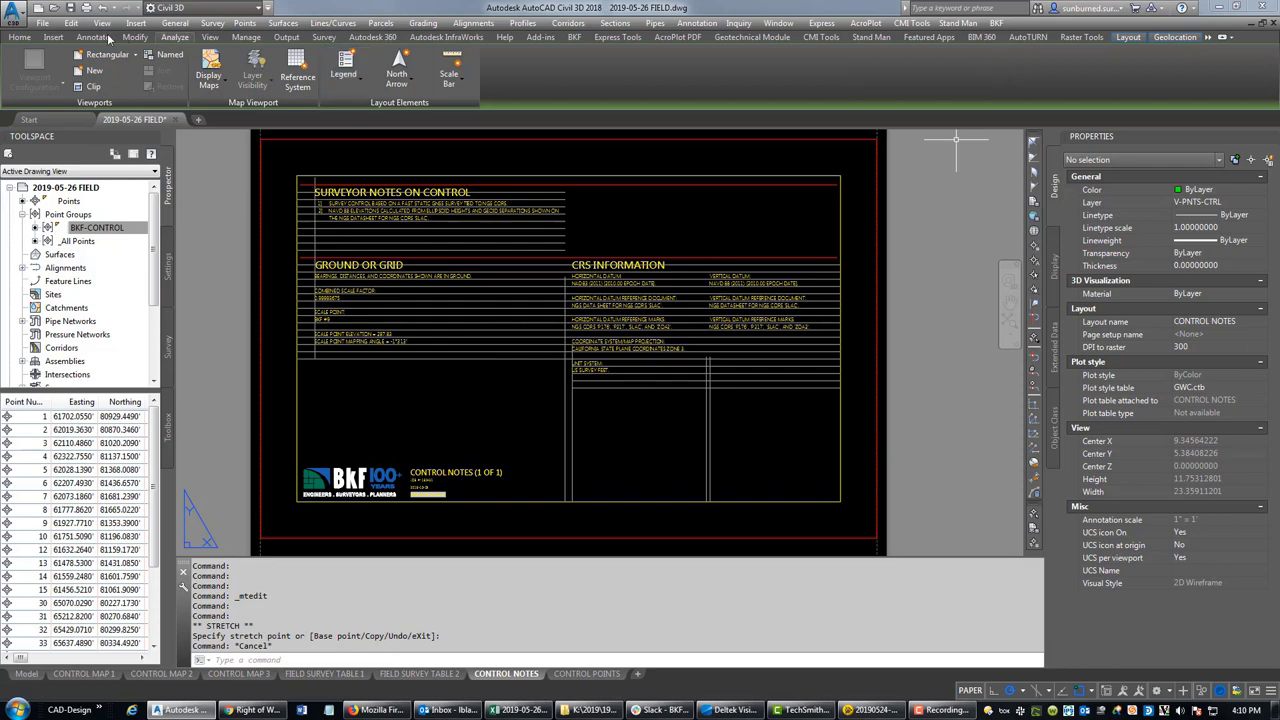
click(19, 37)
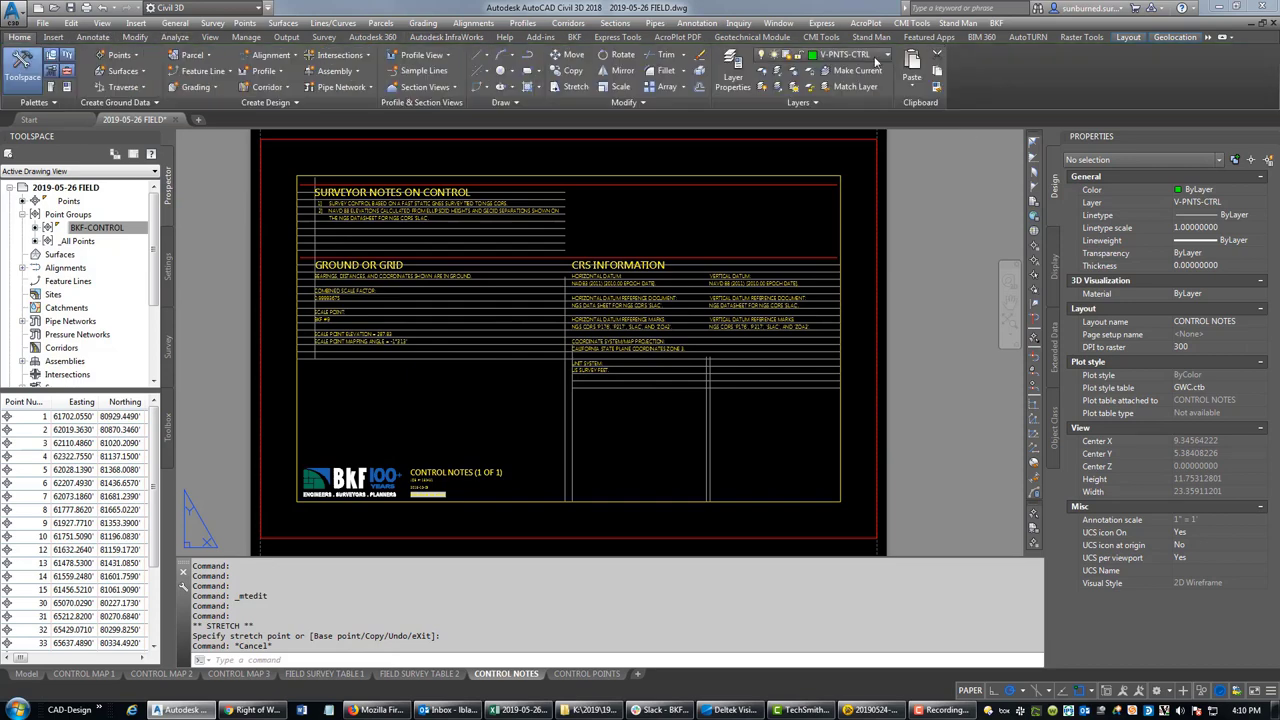
click(793, 75)
click(700, 381)
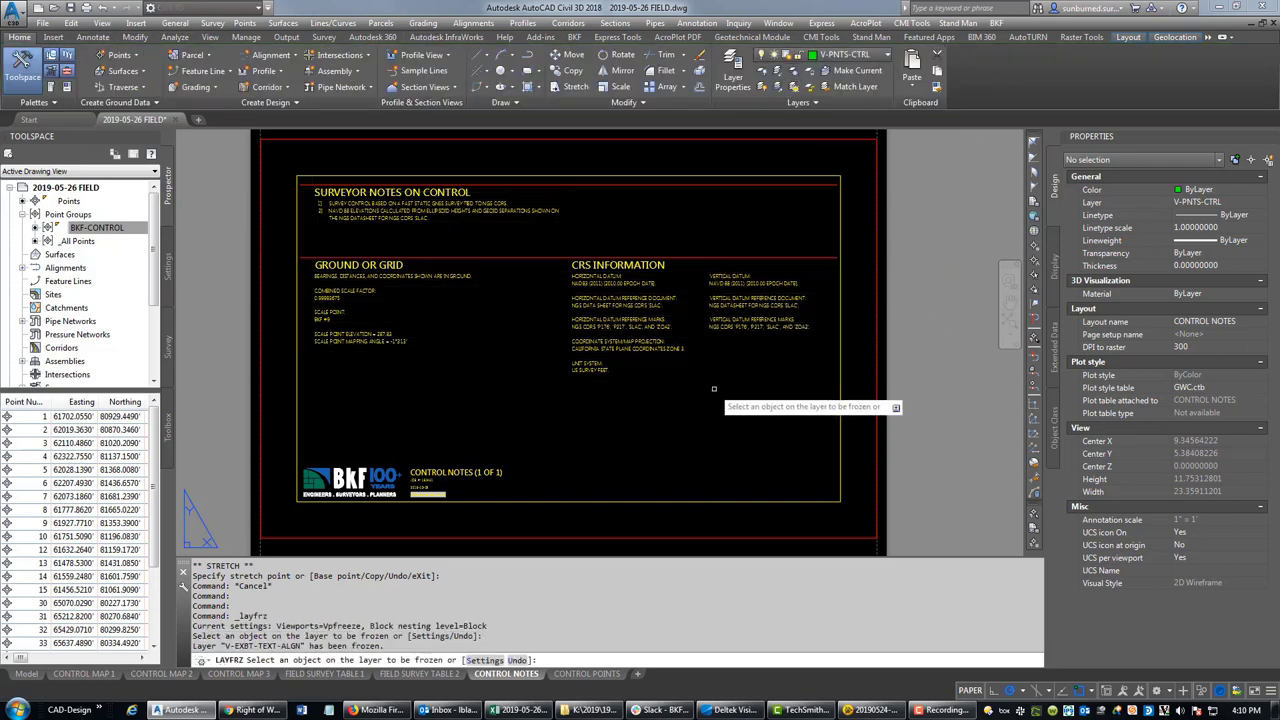
key(Escape)
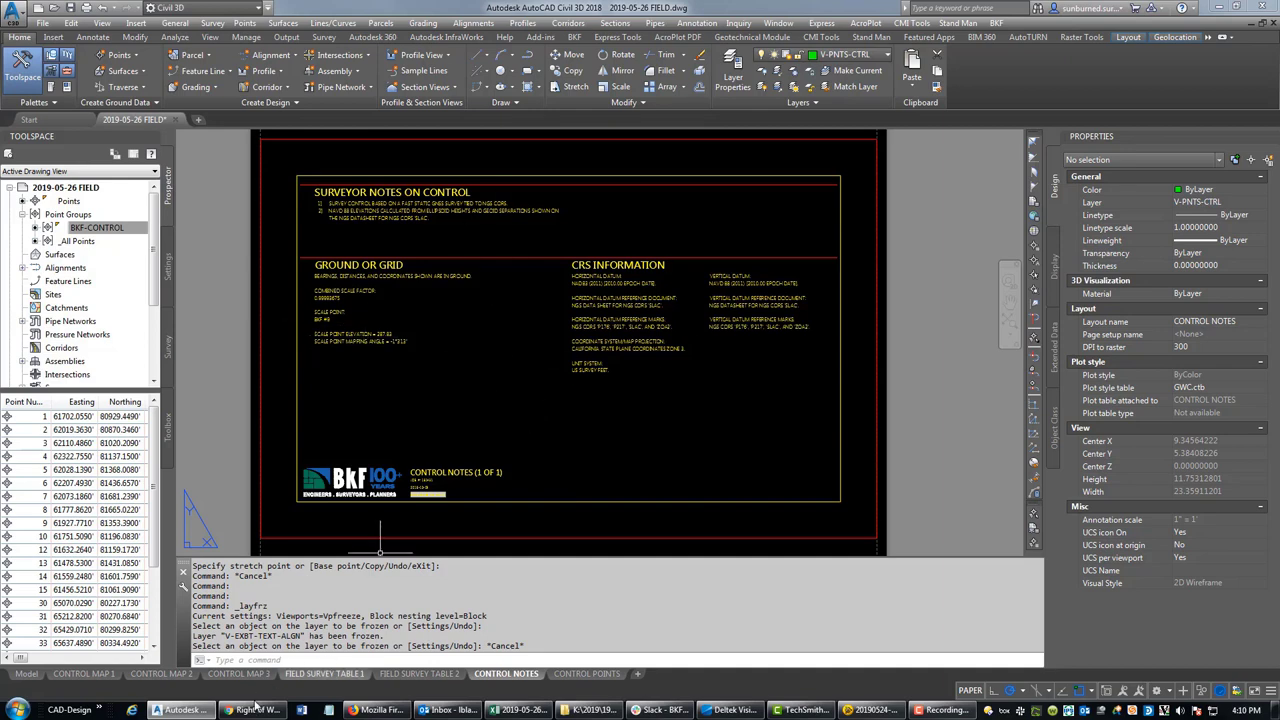
click(420, 674)
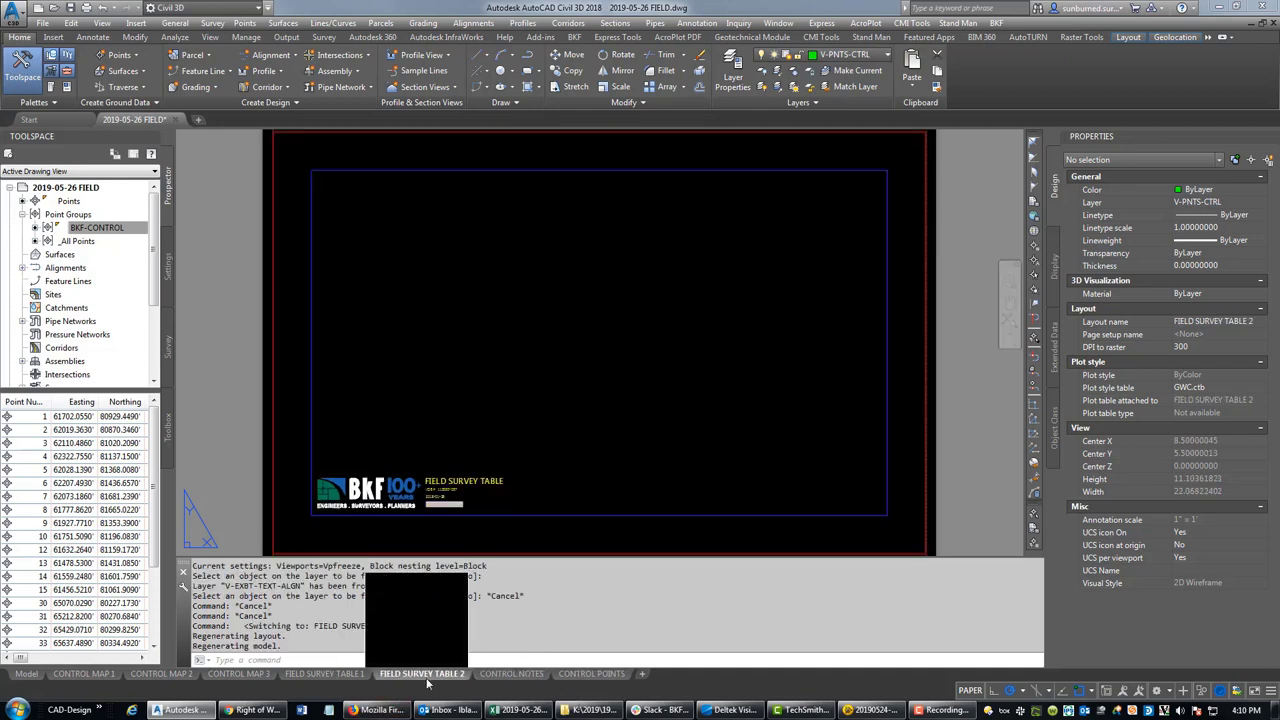
click(330, 674)
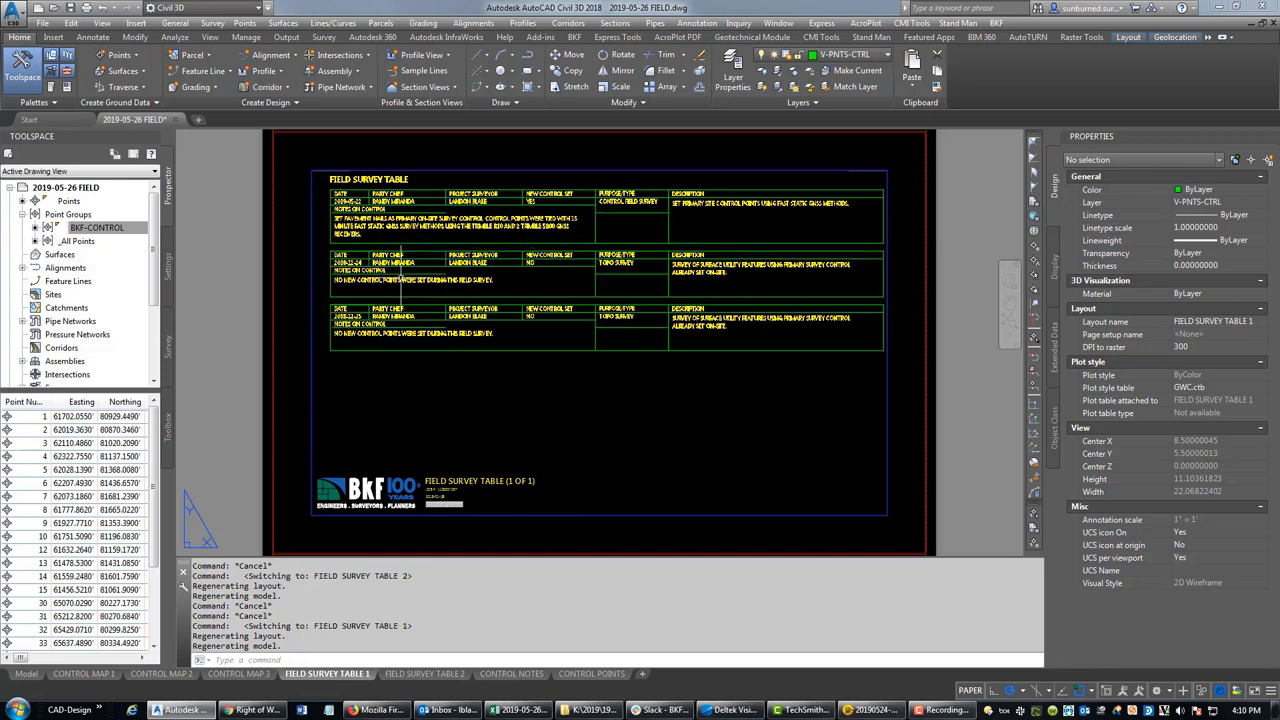
text(EX)
key(Return)
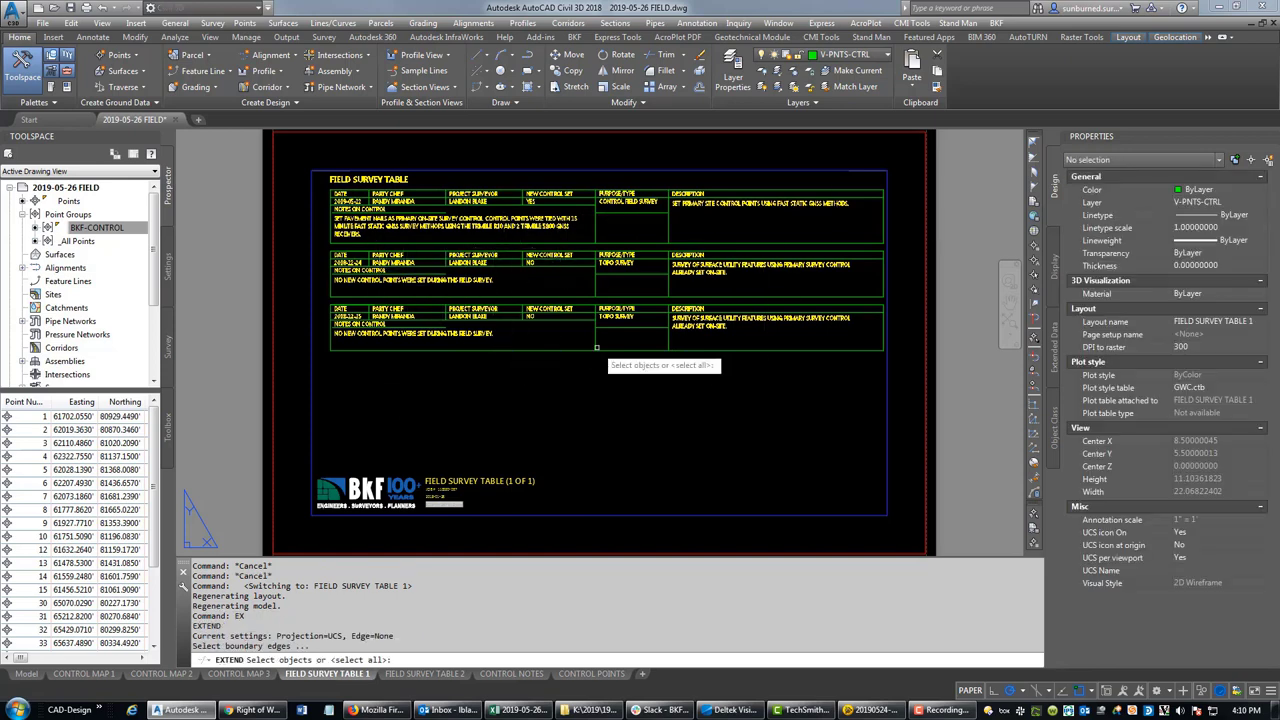
click(600, 360)
click(580, 320)
key(Escape)
key(Escape)
key(Escape)
scroll(400, 310, up, 2)
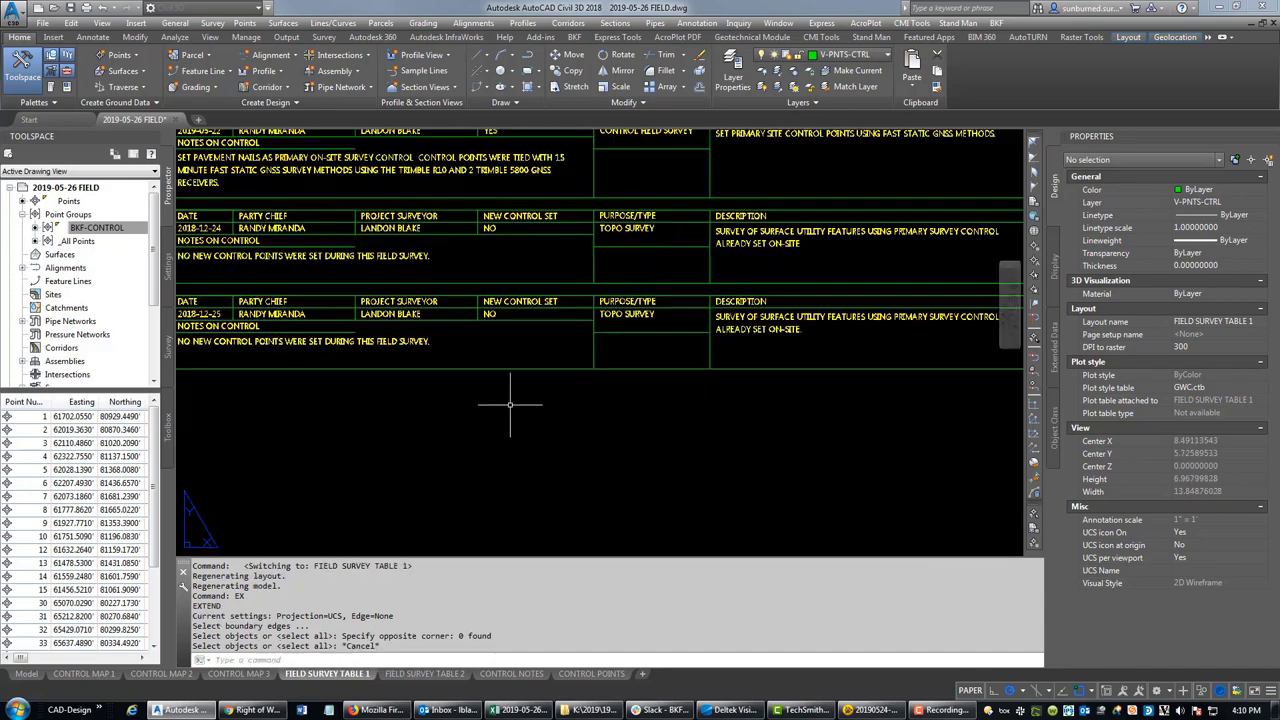
- In model space, extend the lines under NOTES ON CONTROL in the second and third field survey records to the PURPOSE/TYPE column divider
click(27, 674)
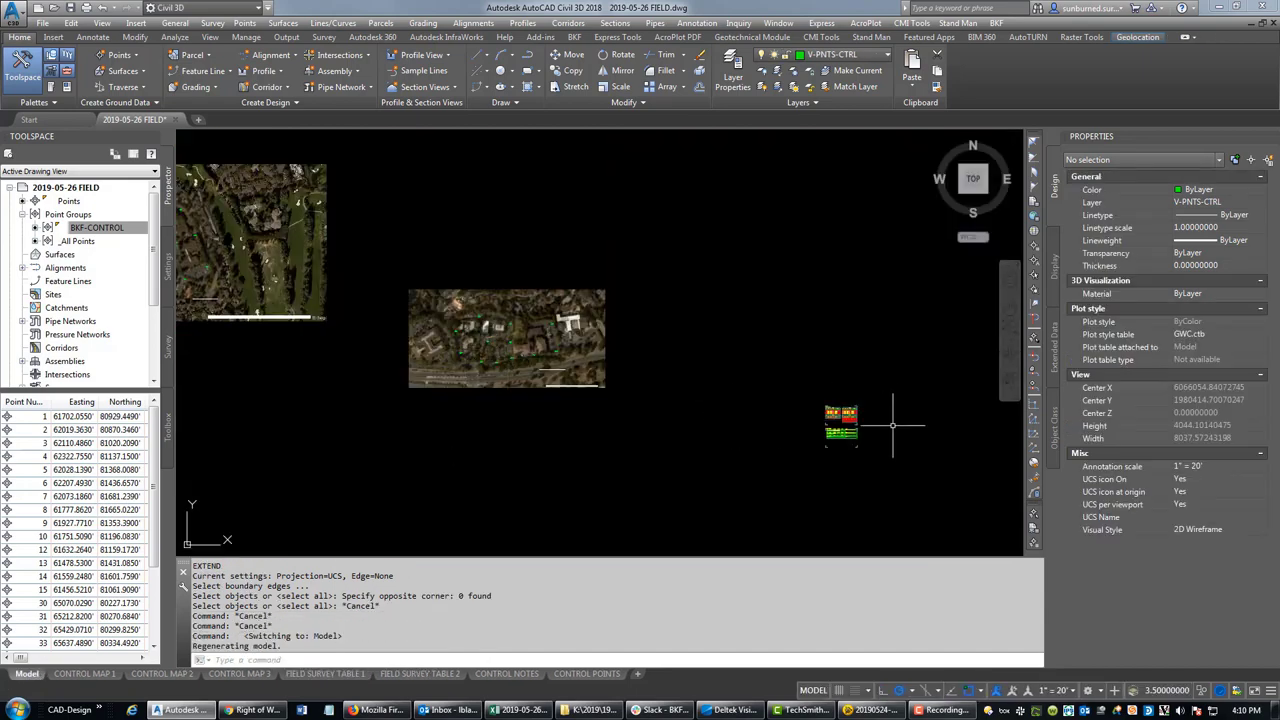
mouse_move(665, 479)
middle_down()
mouse_move(651, 320)
mouse_move(566, 334)
middle_up()
text(EX)
key(Return)
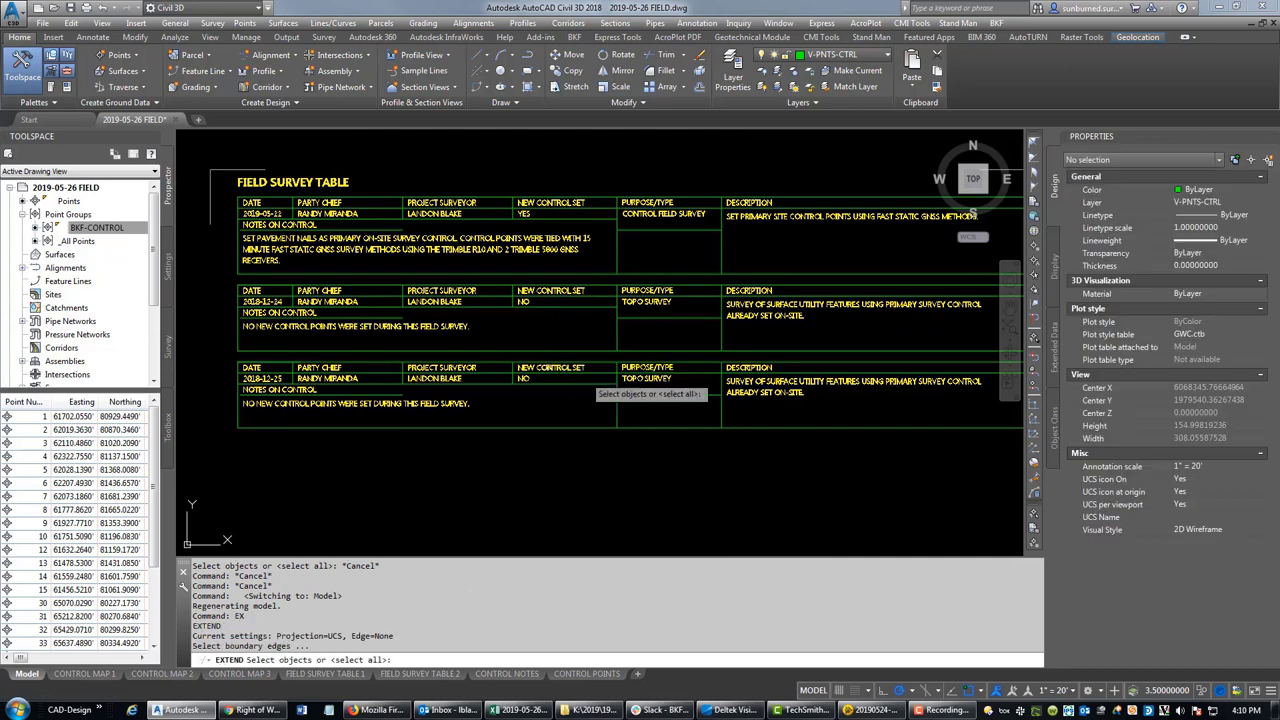
click(600, 310)
click(634, 356)
click(626, 418)
click(580, 362)
key(Return)
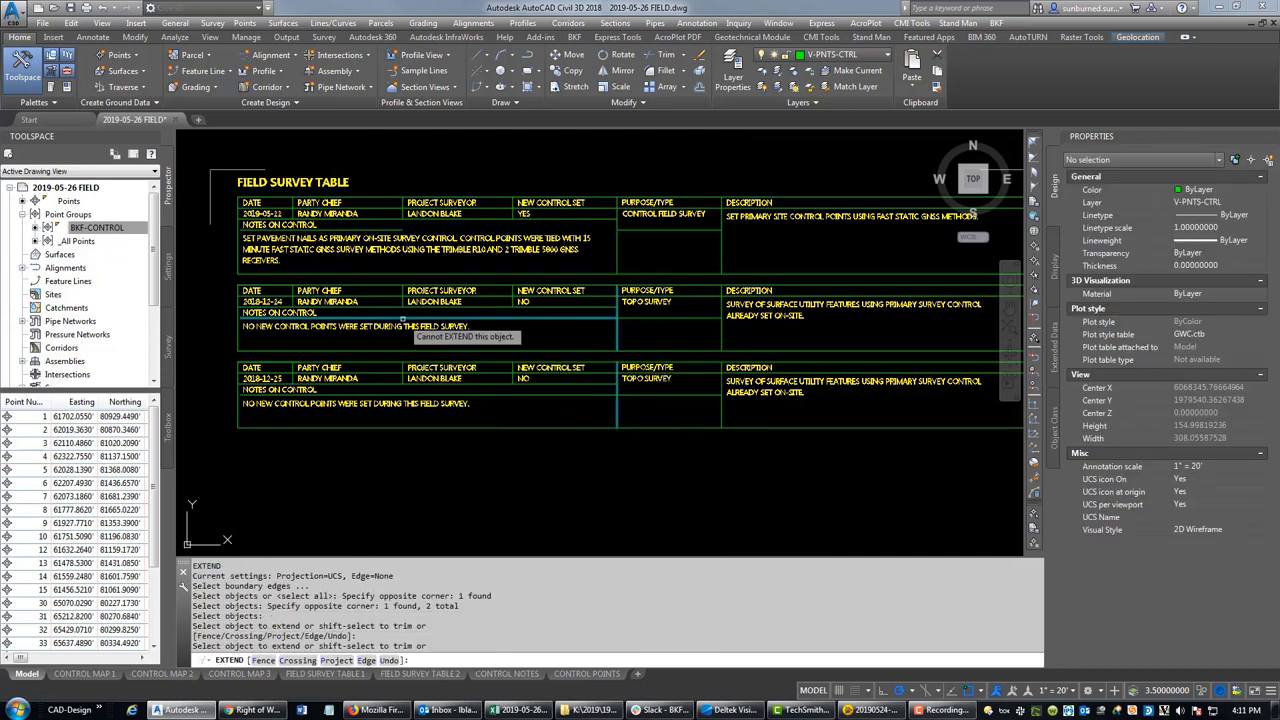
click(400, 318)
click(367, 380)
key(Escape)
- Save the drawing, review the whole CONTROL MAP 1 layout, and return to model space
middle_click(367, 380)
middle_click(367, 380)
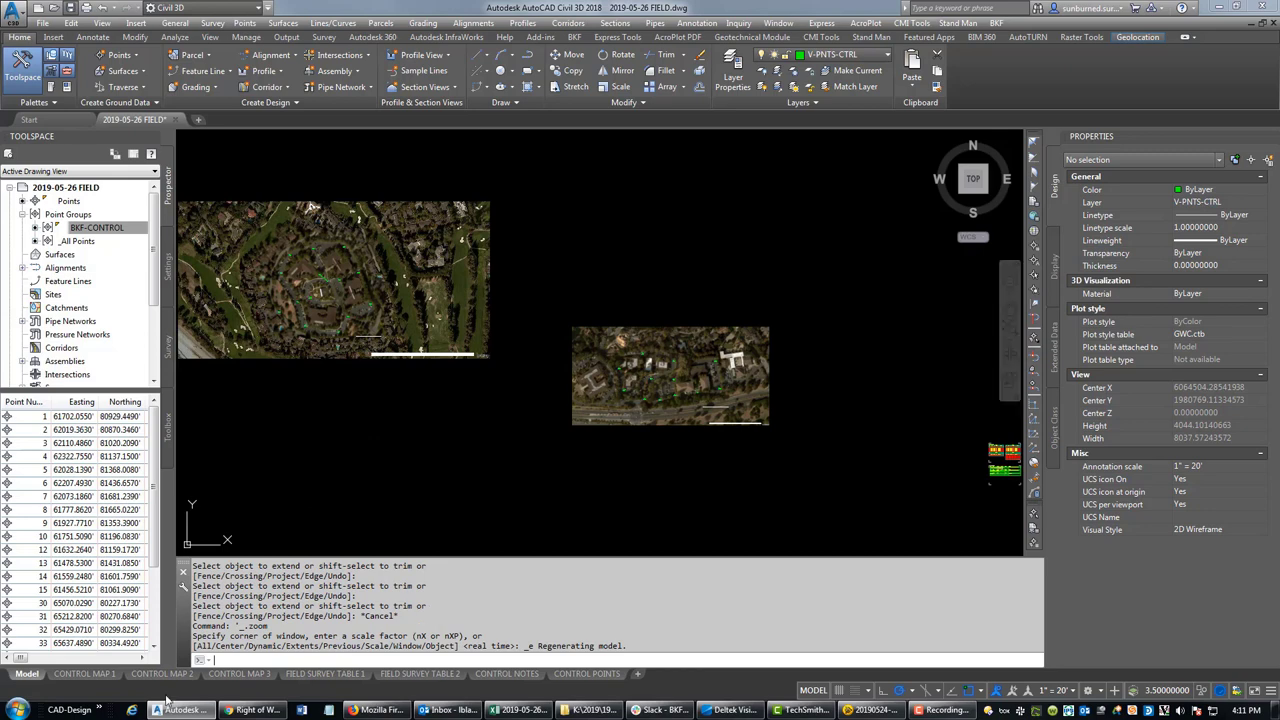
key(ctrl+s)
key(Escape)
key(Escape)
click(98, 674)
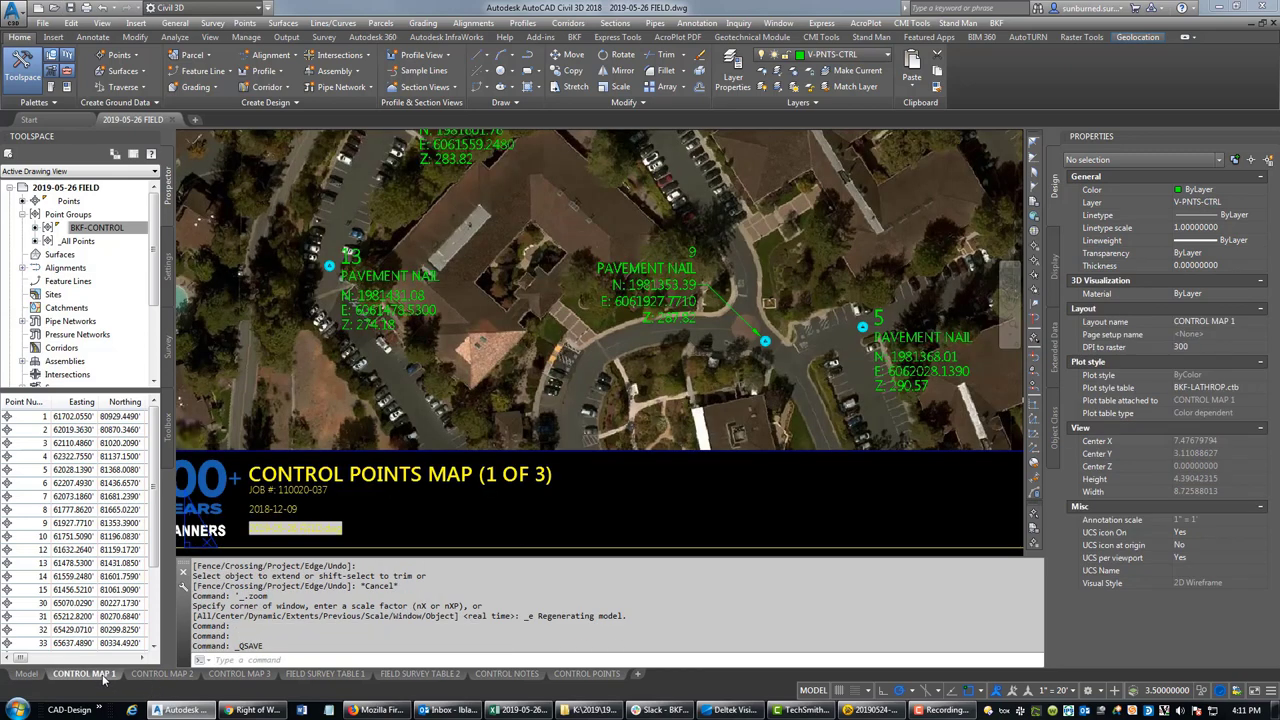
middle_click(508, 436)
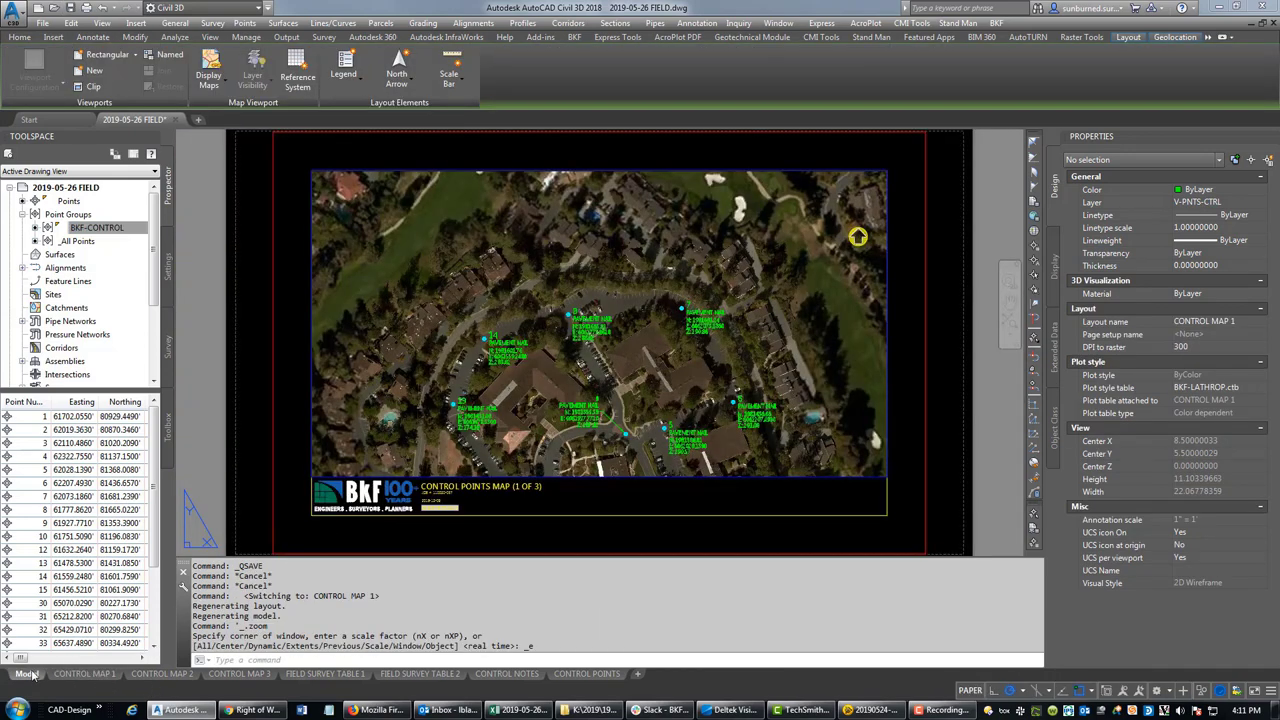
click(27, 673)
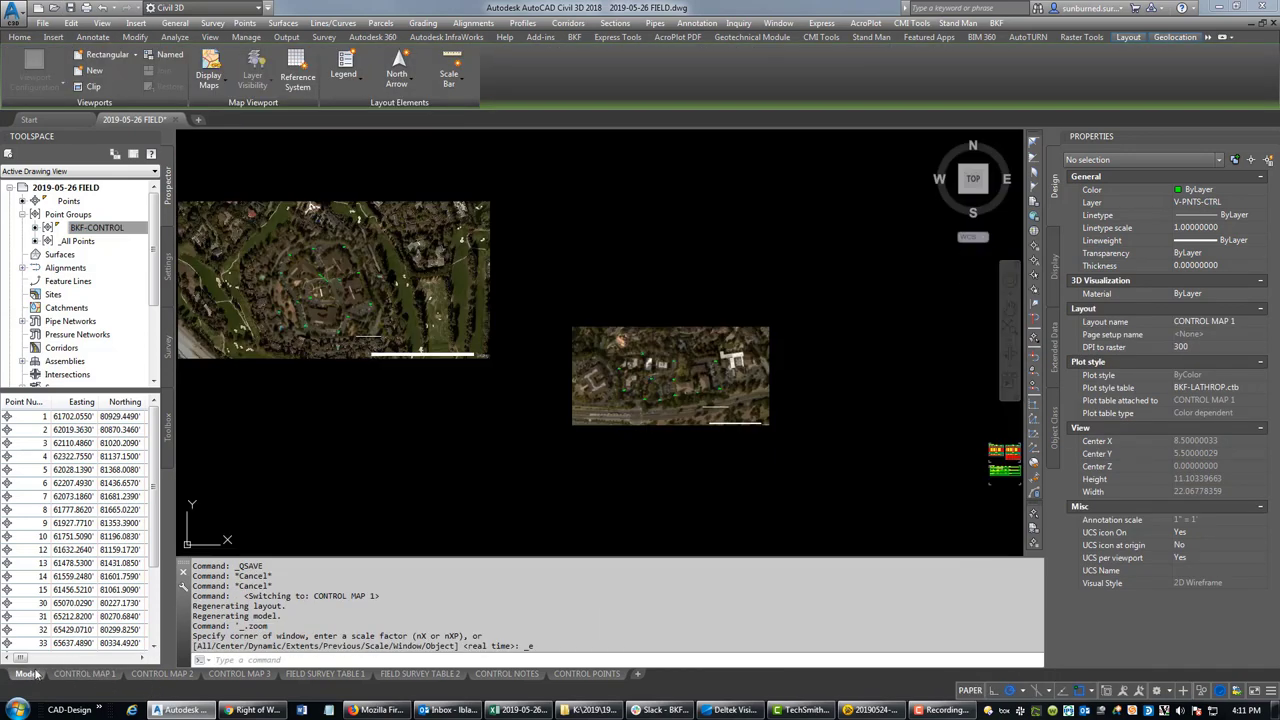
- Select all the aerial map images in model space and set their fade to 60
click(812, 322)
click(706, 294)
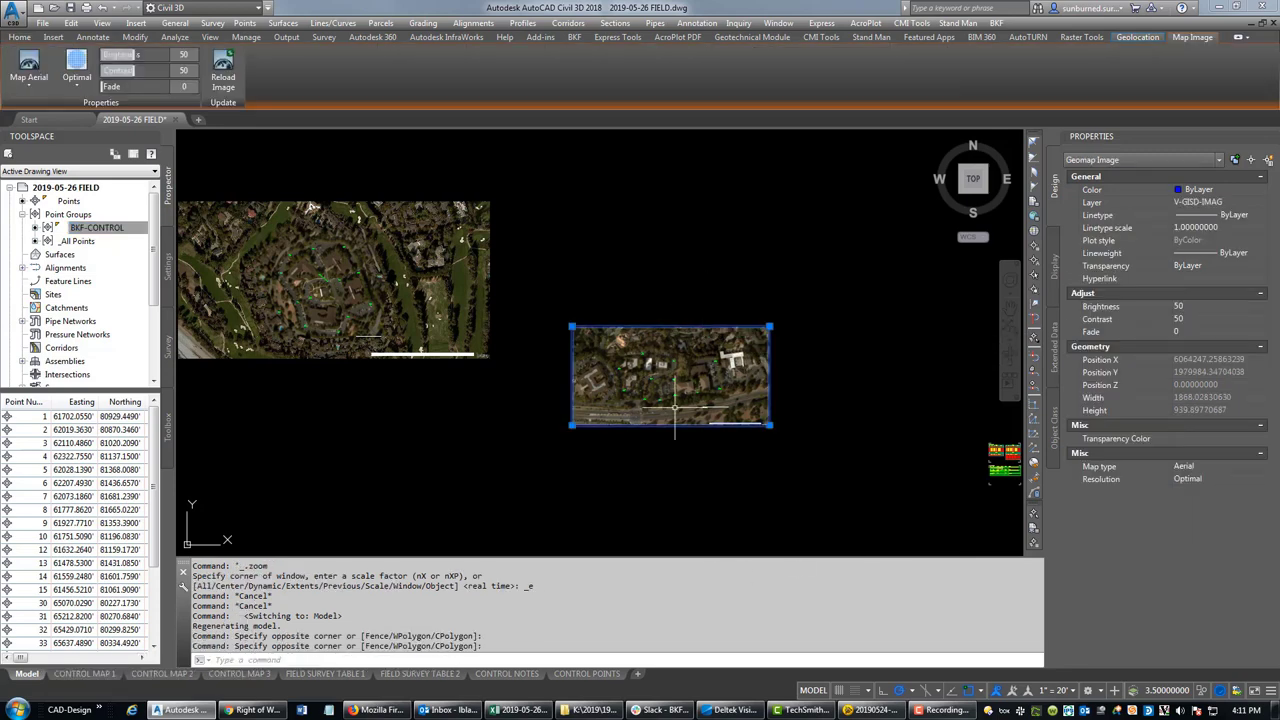
click(678, 452)
click(614, 352)
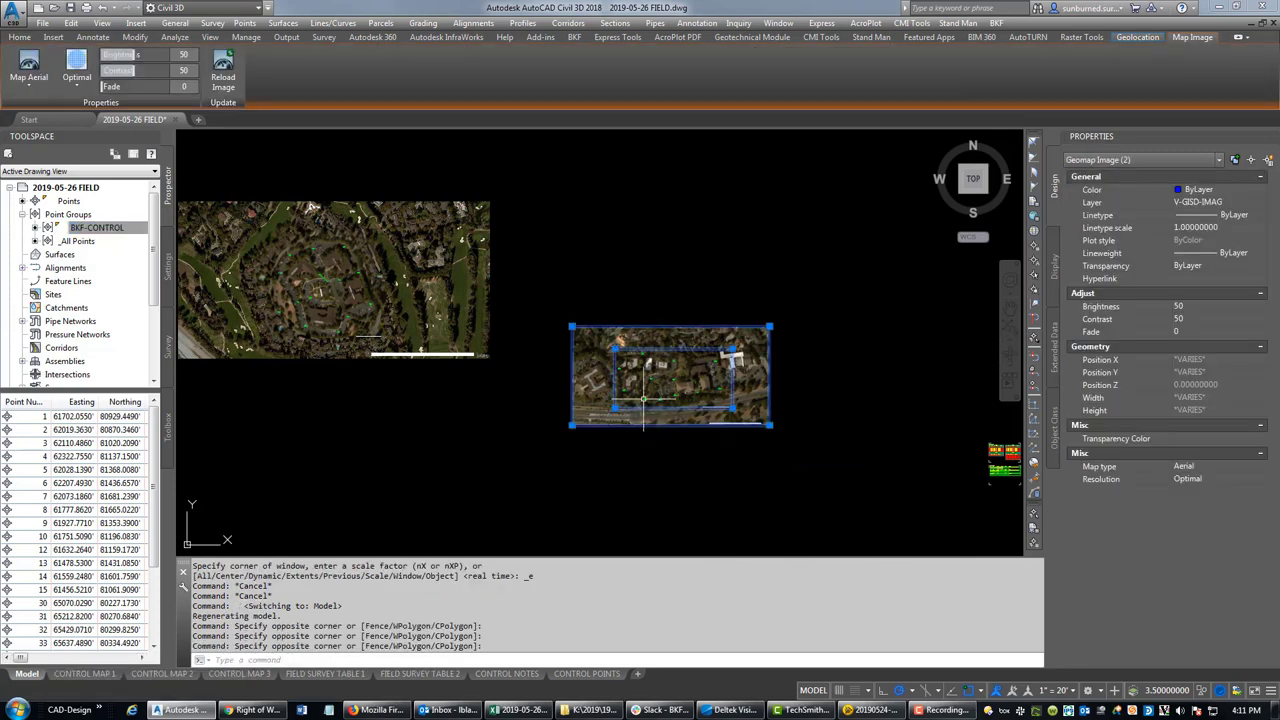
click(512, 397)
click(412, 292)
click(400, 258)
click(365, 229)
click(399, 307)
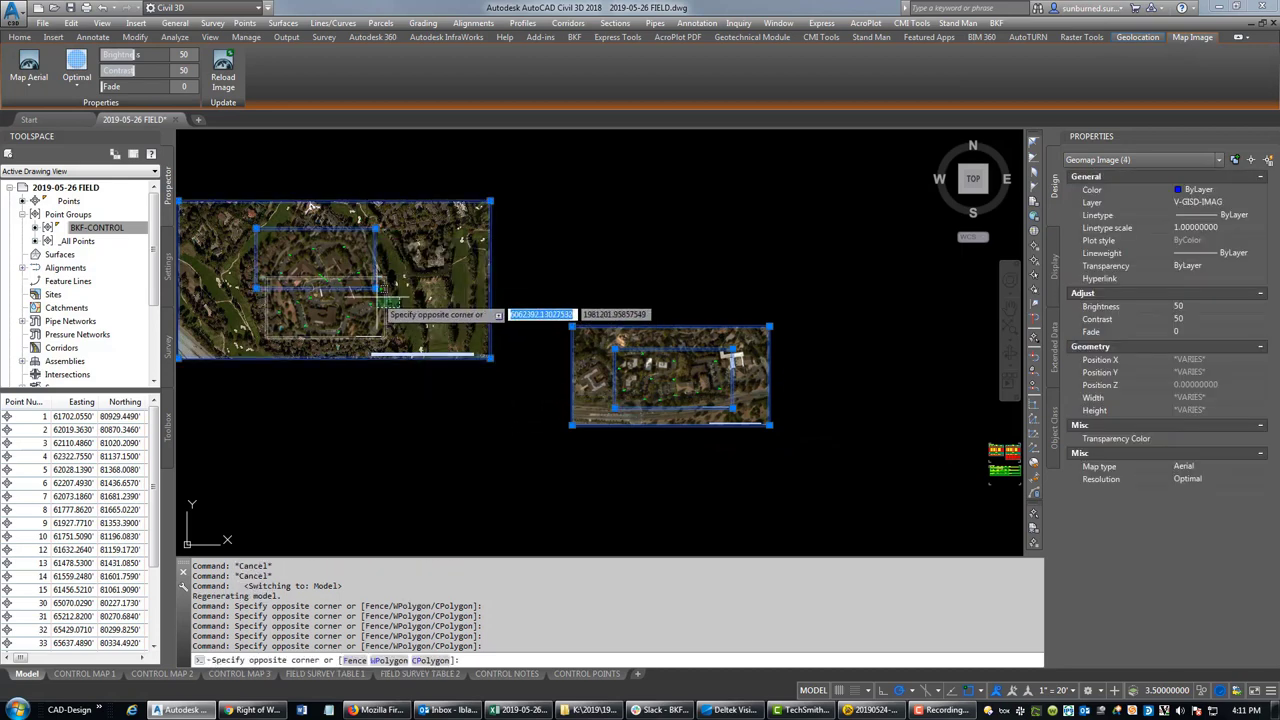
click(384, 296)
click(1213, 331)
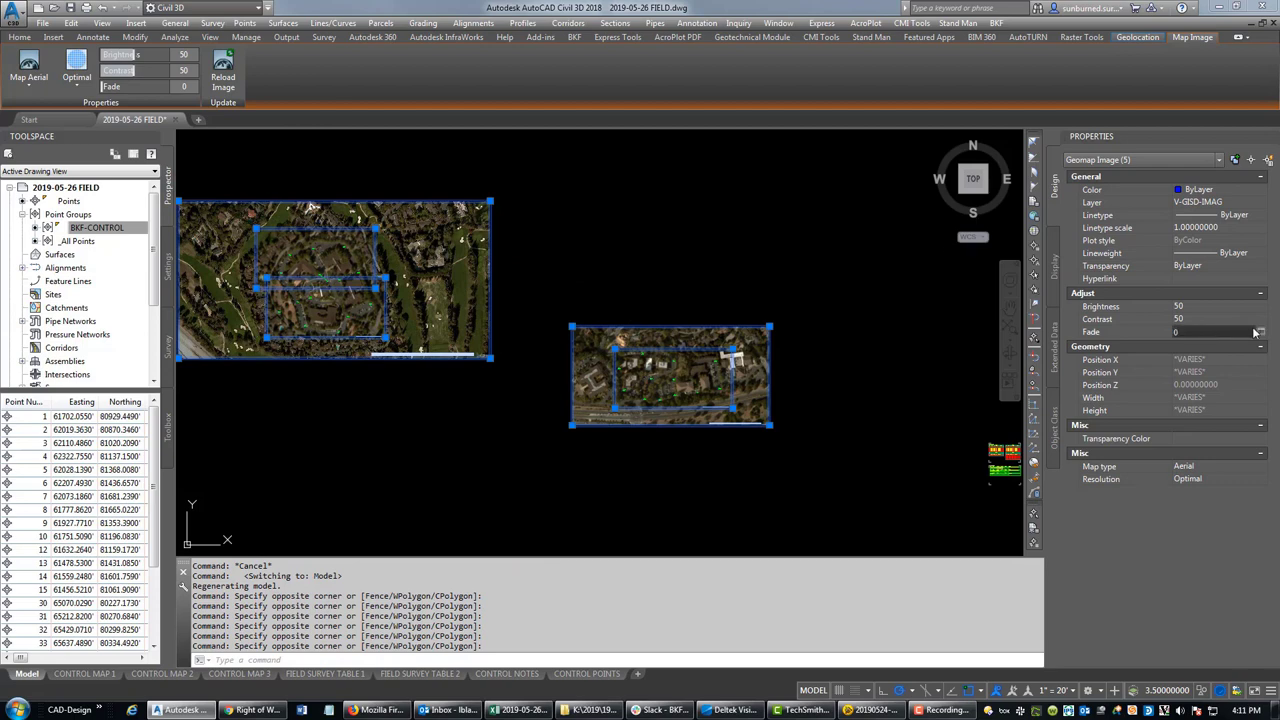
click(1260, 331)
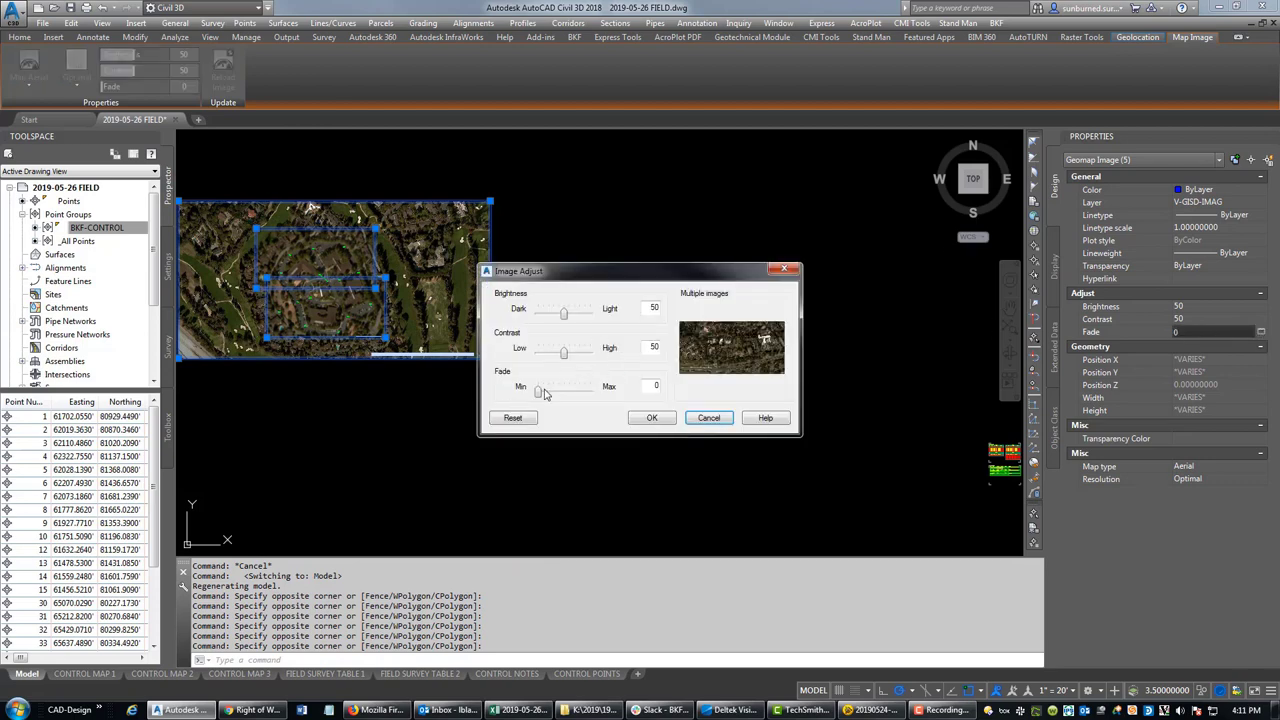
drag(538, 393, 570, 398)
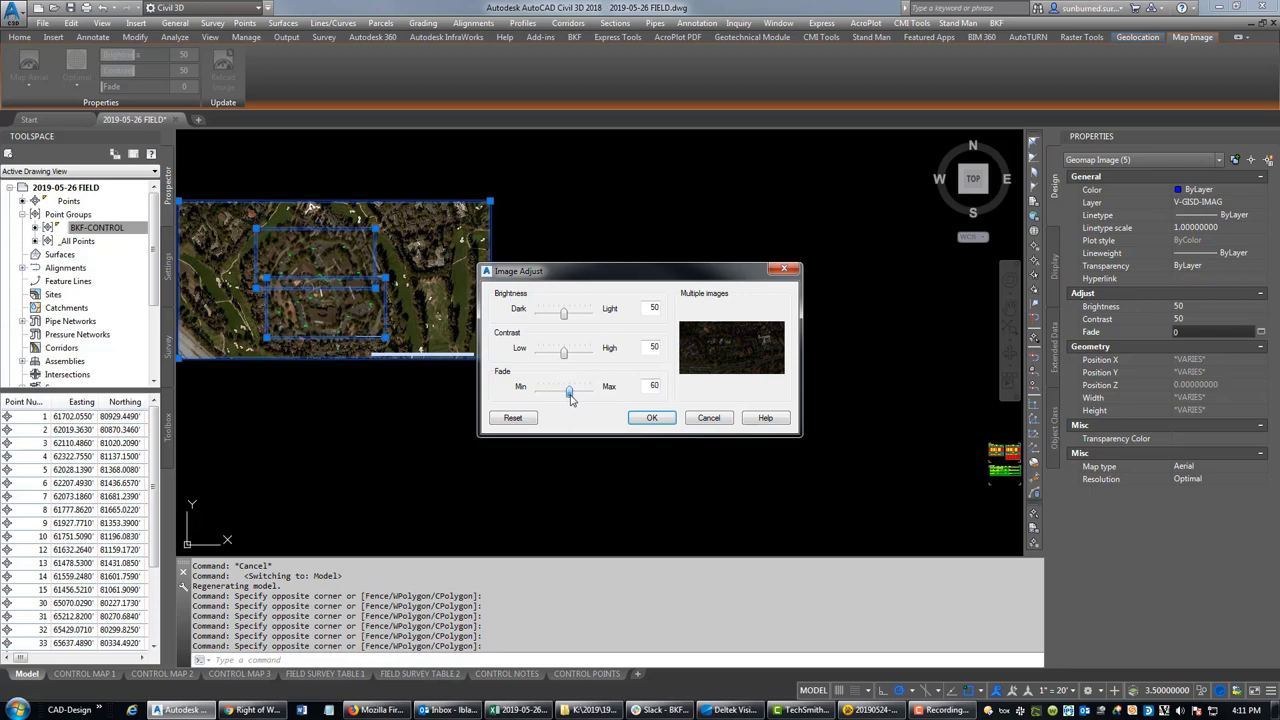
click(652, 418)
key(Escape)
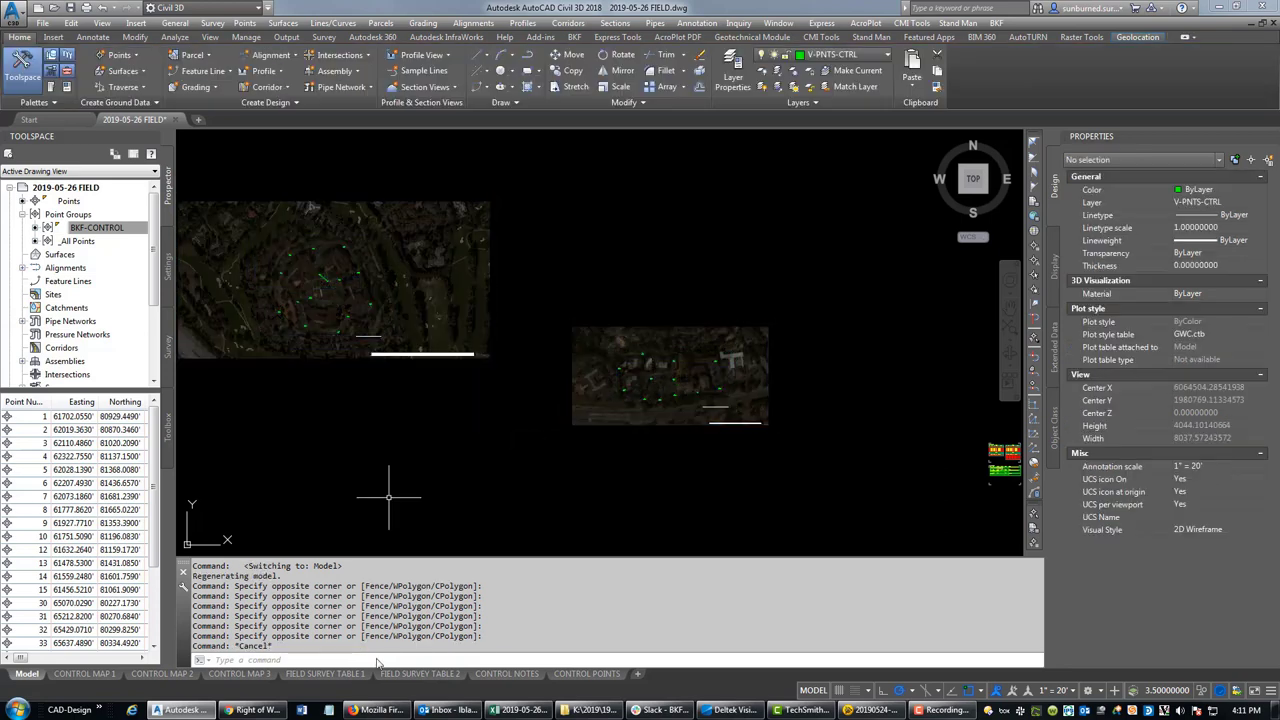
- Preview the plot of the CONTROL MAP 1 layout, examine the labels against the faded aerial image, and exit without plotting
click(85, 673)
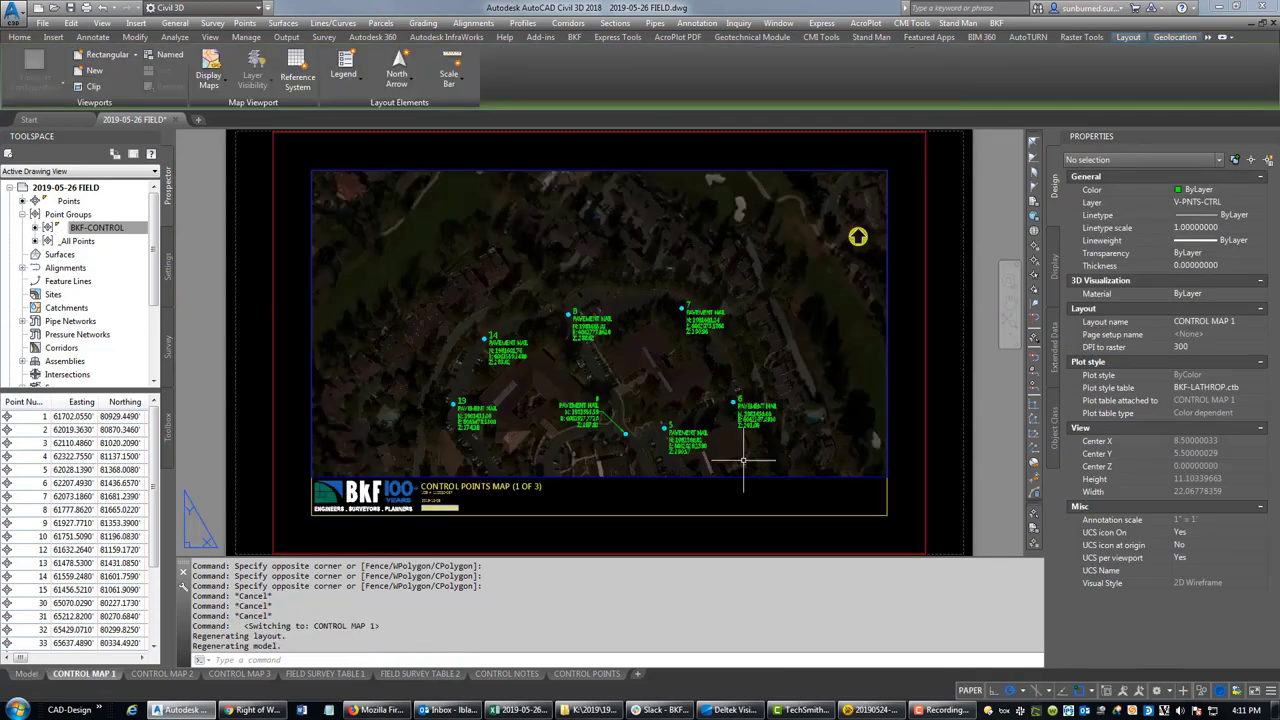
text(plot)
key(Return)
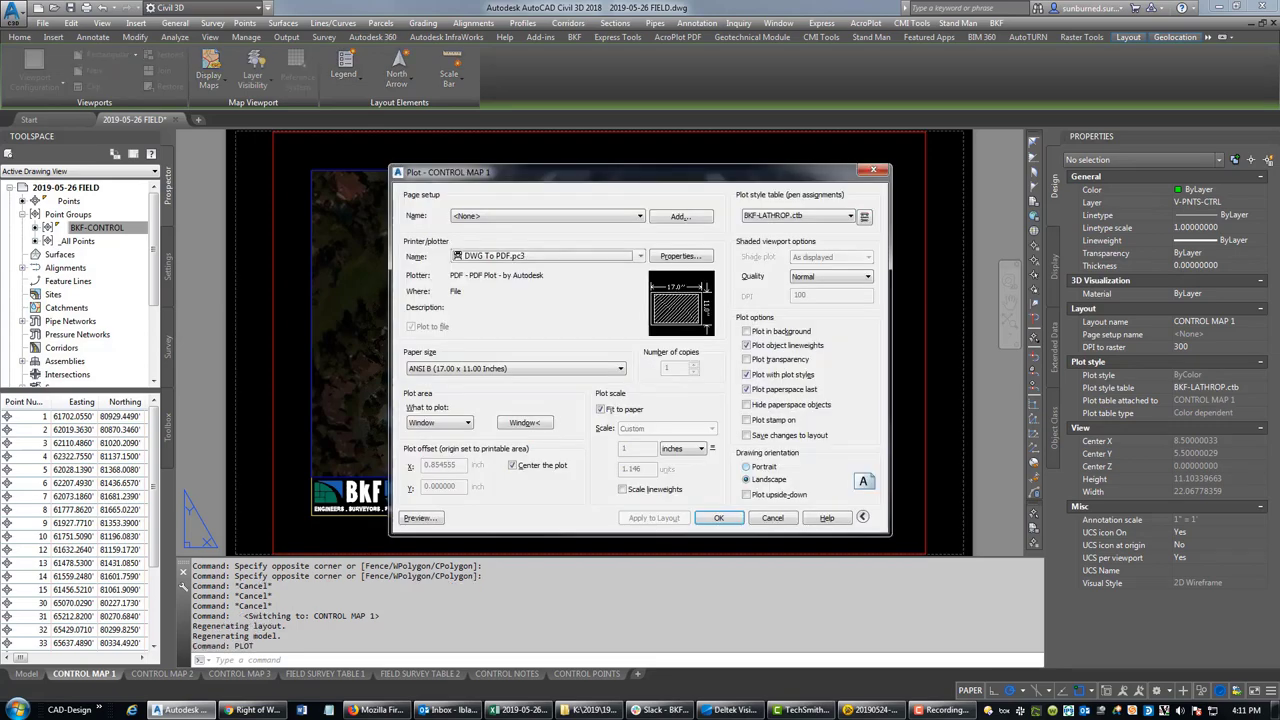
click(405, 518)
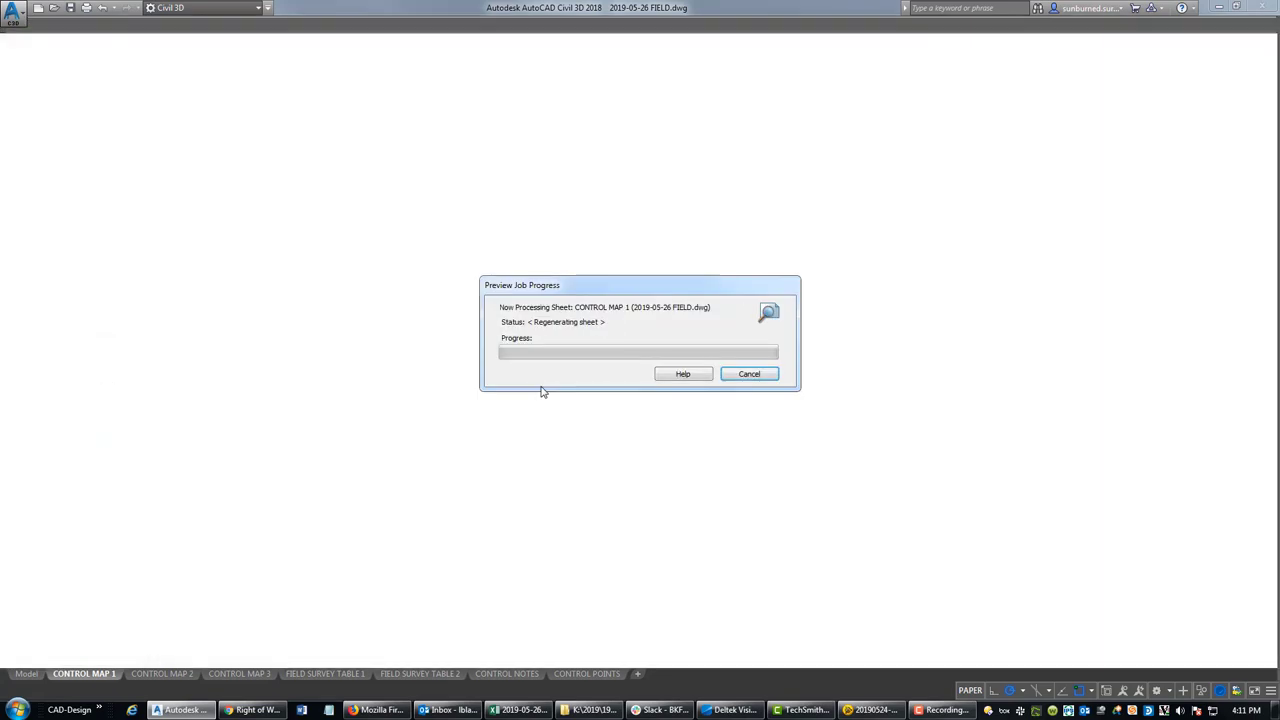
scroll(710, 404, up, 5)
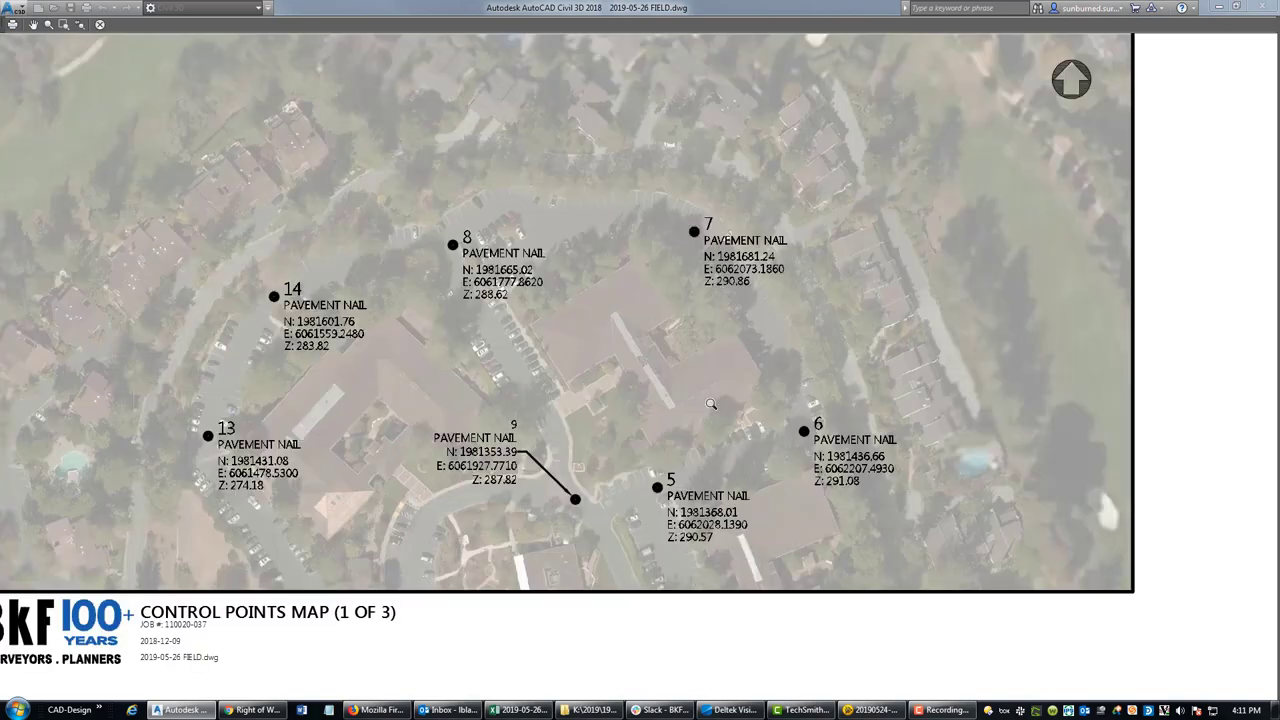
scroll(836, 445, up, 3)
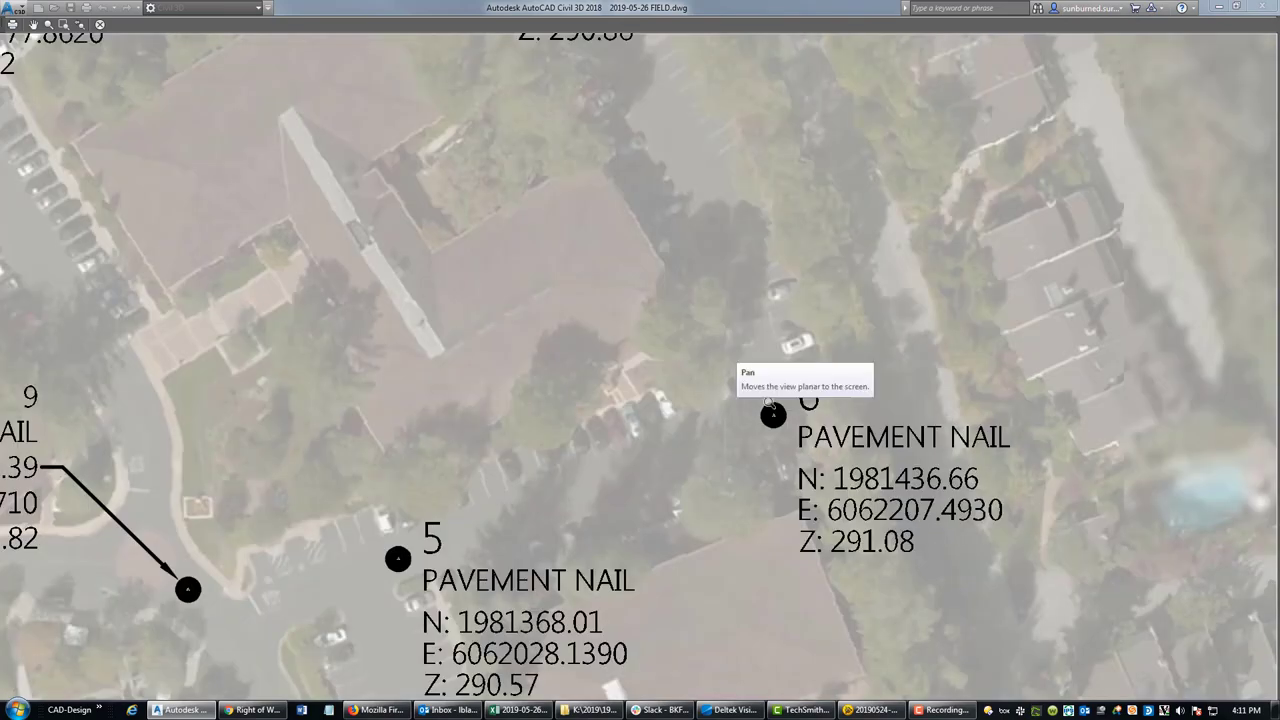
scroll(463, 484, down, 8)
scroll(485, 290, up, 6)
scroll(489, 364, down, 8)
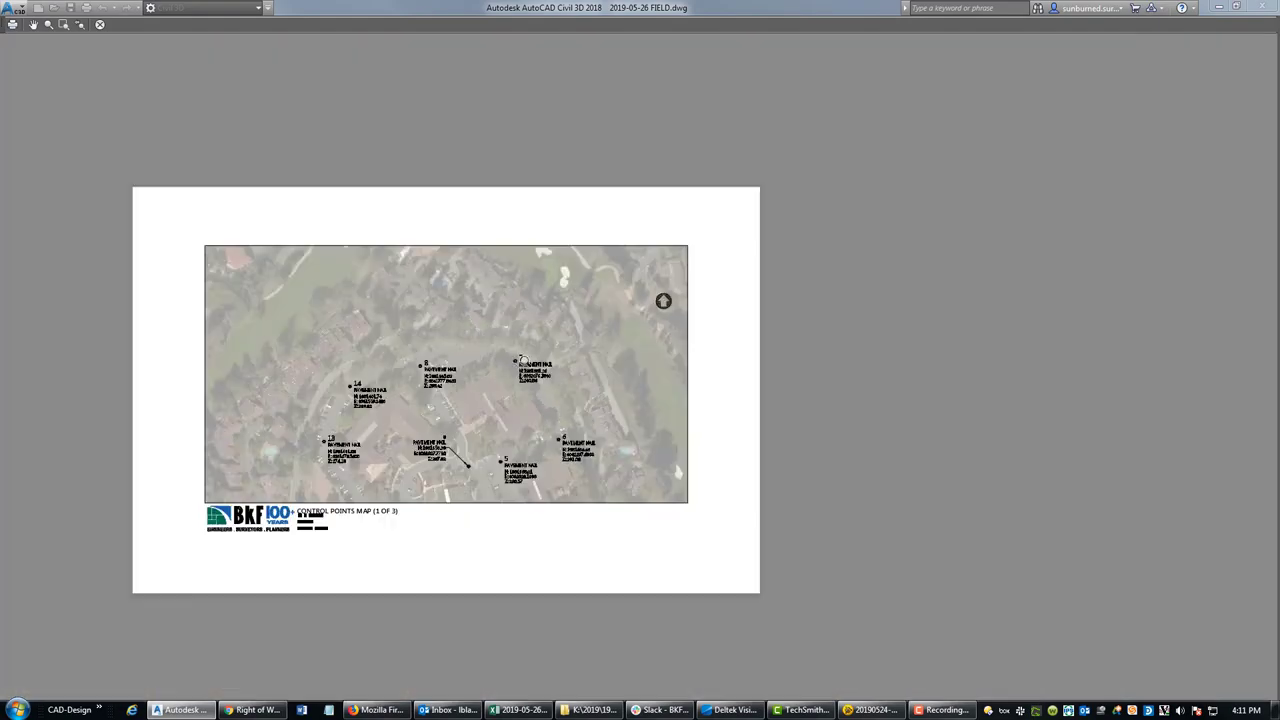
scroll(498, 356, up, 5)
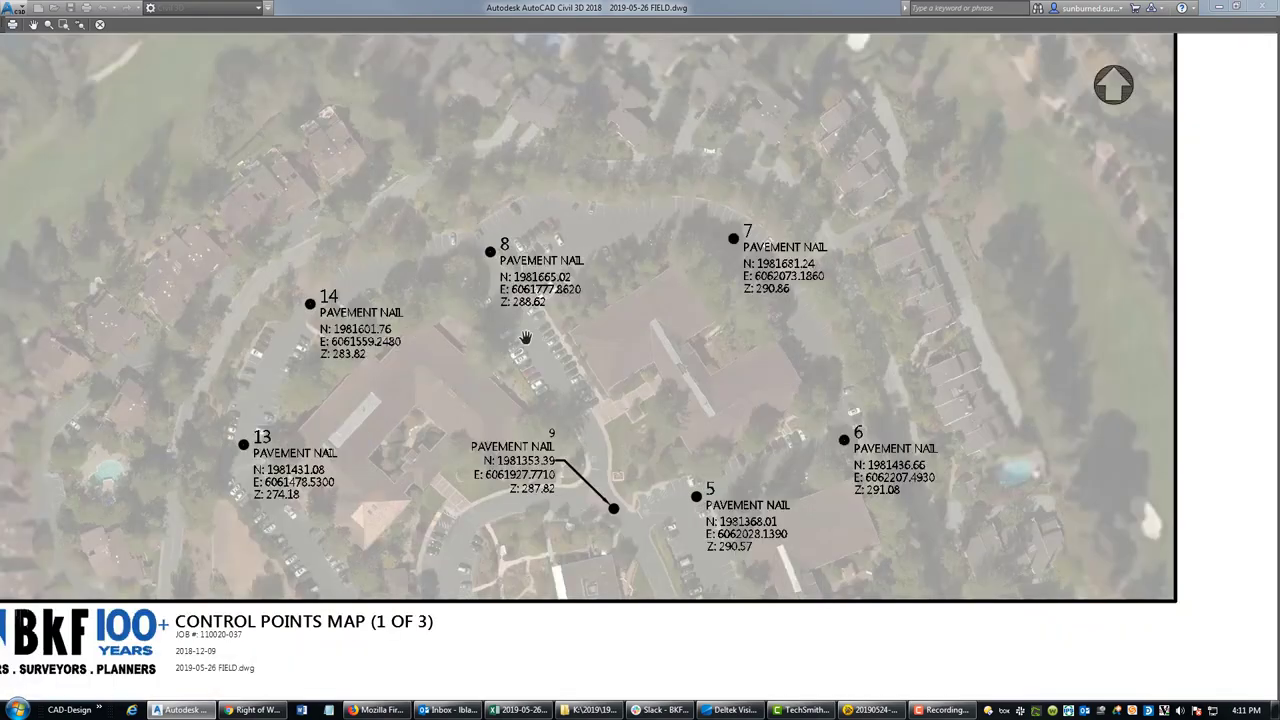
right_click(521, 332)
click(558, 347)
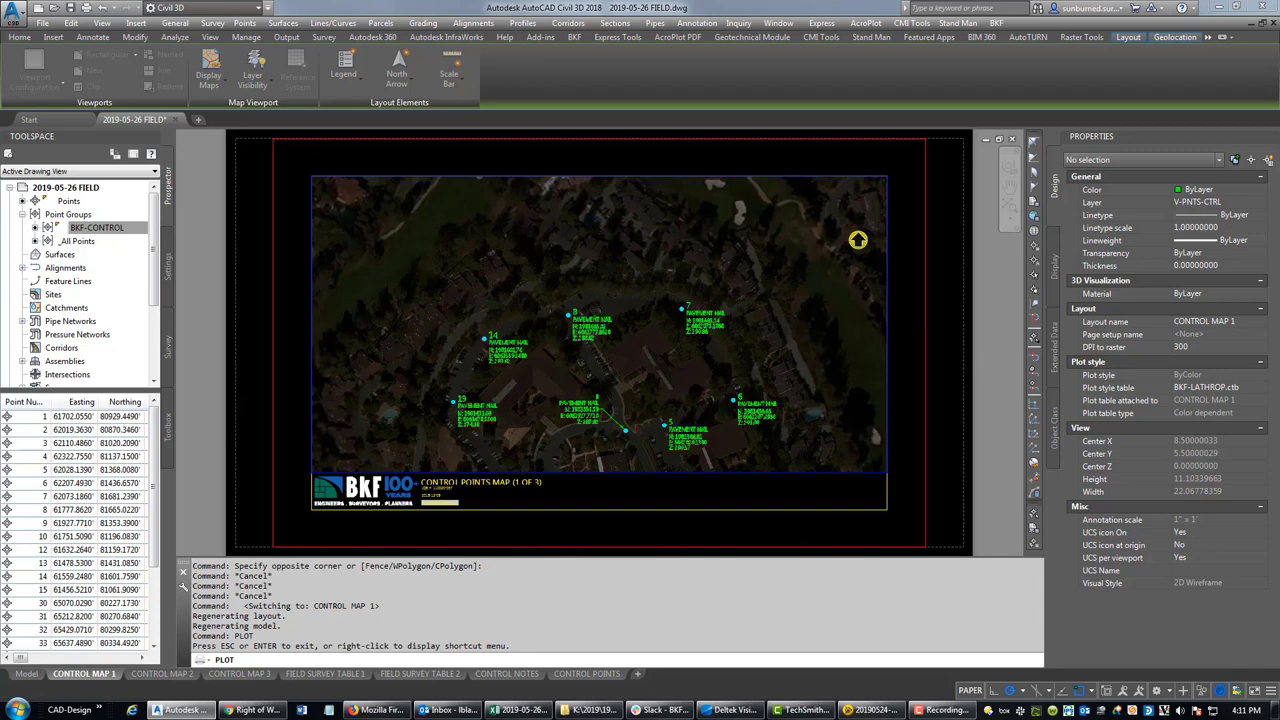
key(Escape)
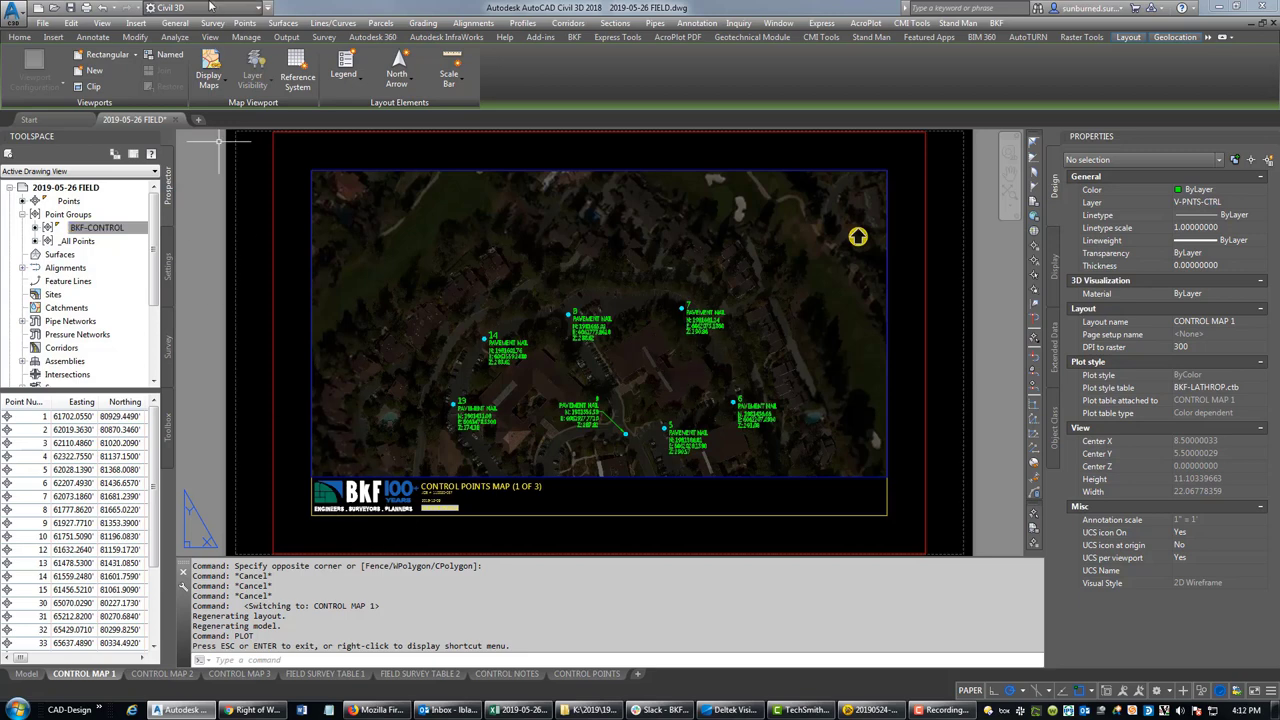
- Save the drawing and start a PDF publish with the Model and FIELD SURVEY TABLE 2 sheets removed from the list
click(70, 7)
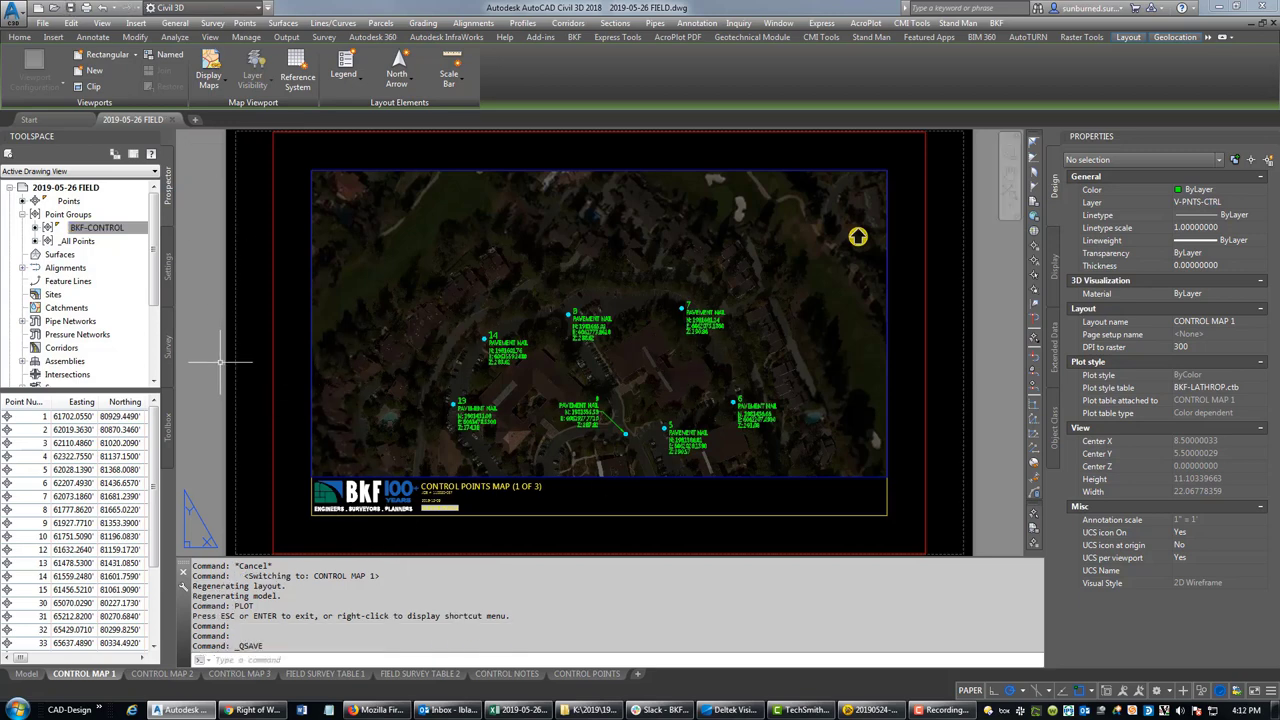
text(PUBLISH)
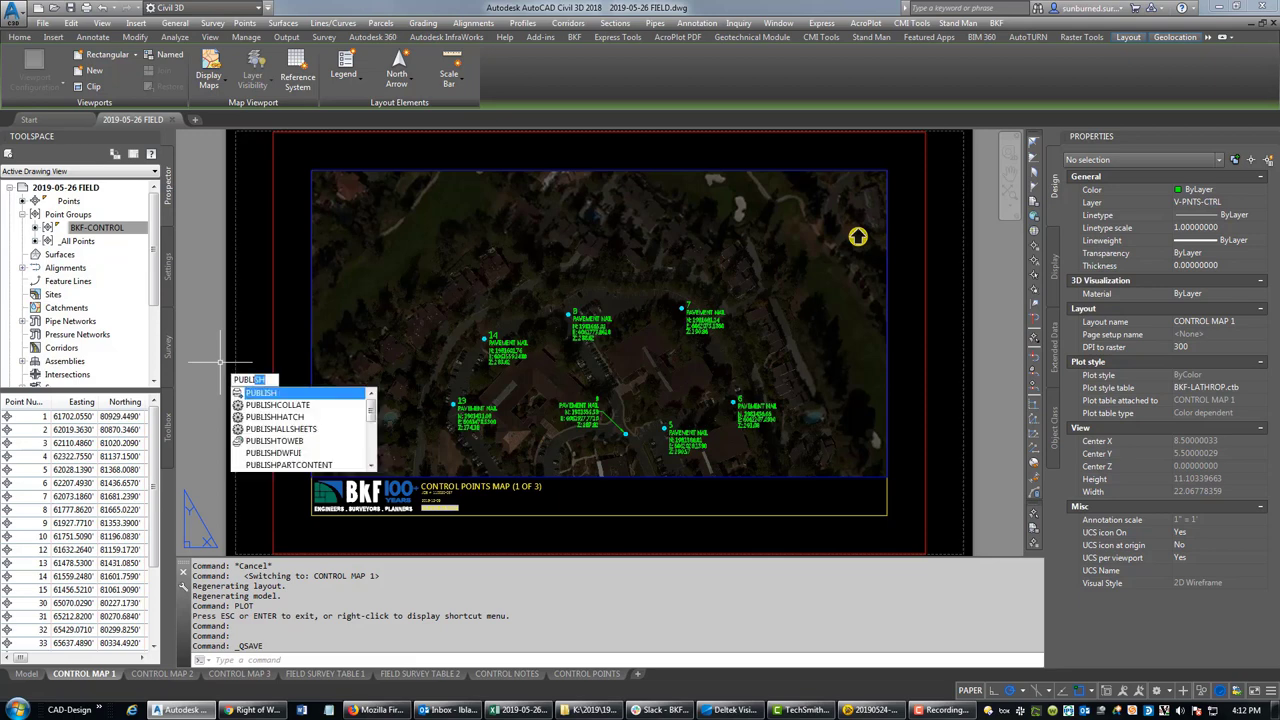
key(Return)
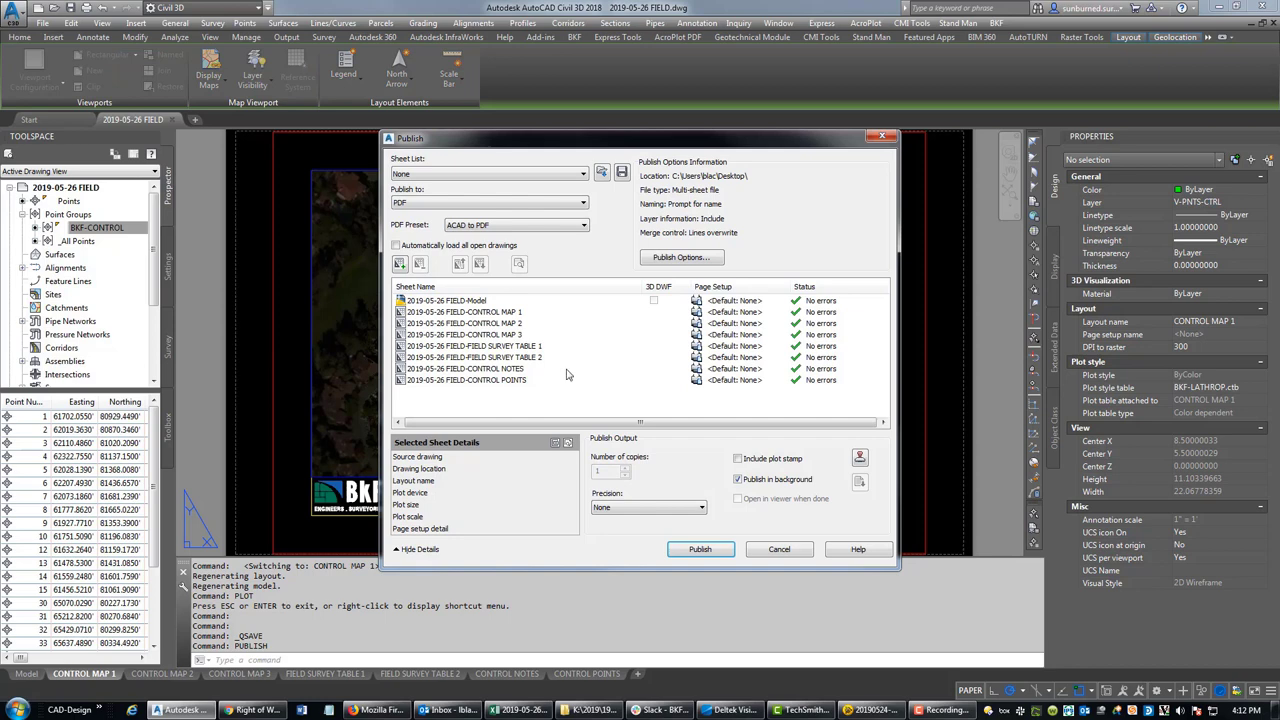
right_click(478, 303)
click(499, 361)
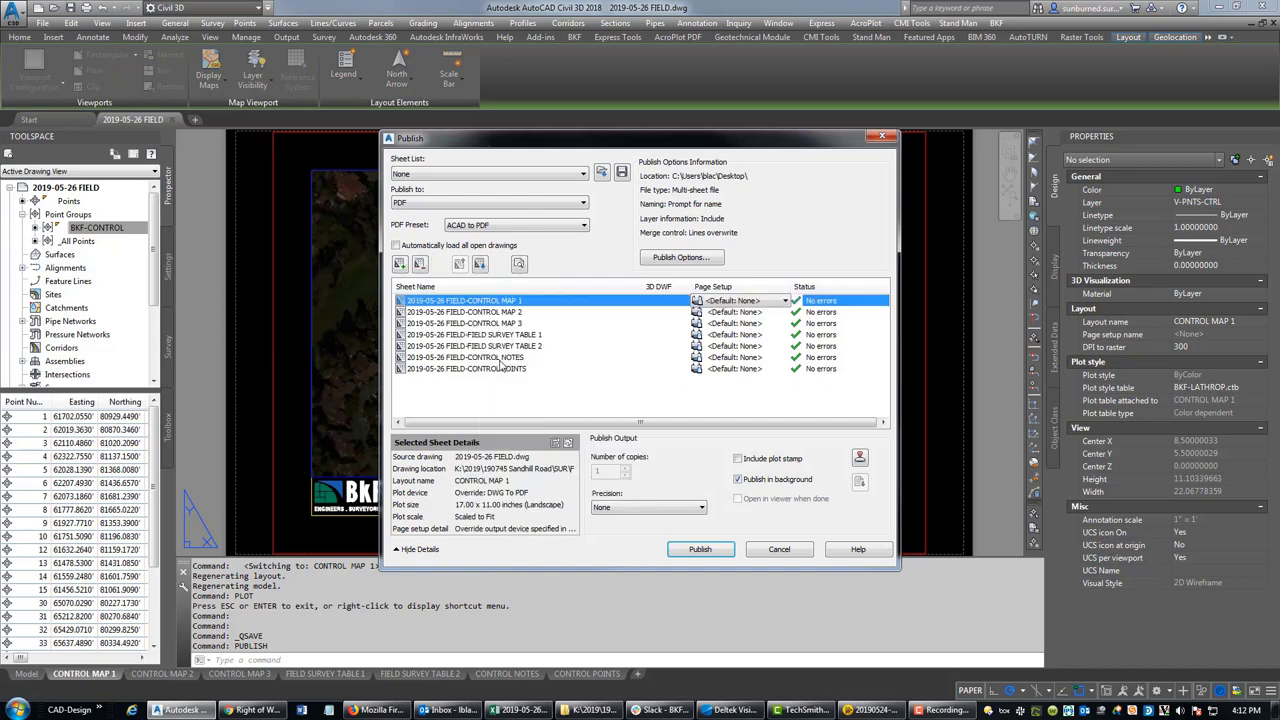
right_click(502, 346)
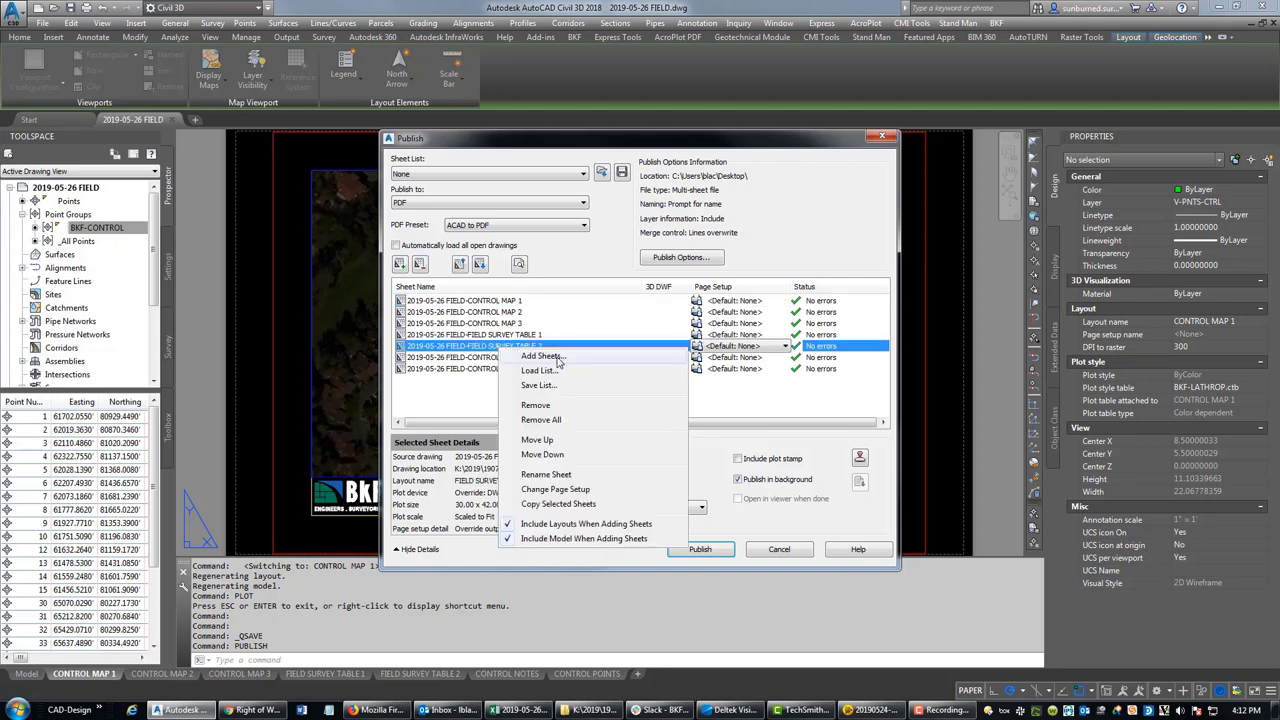
click(537, 405)
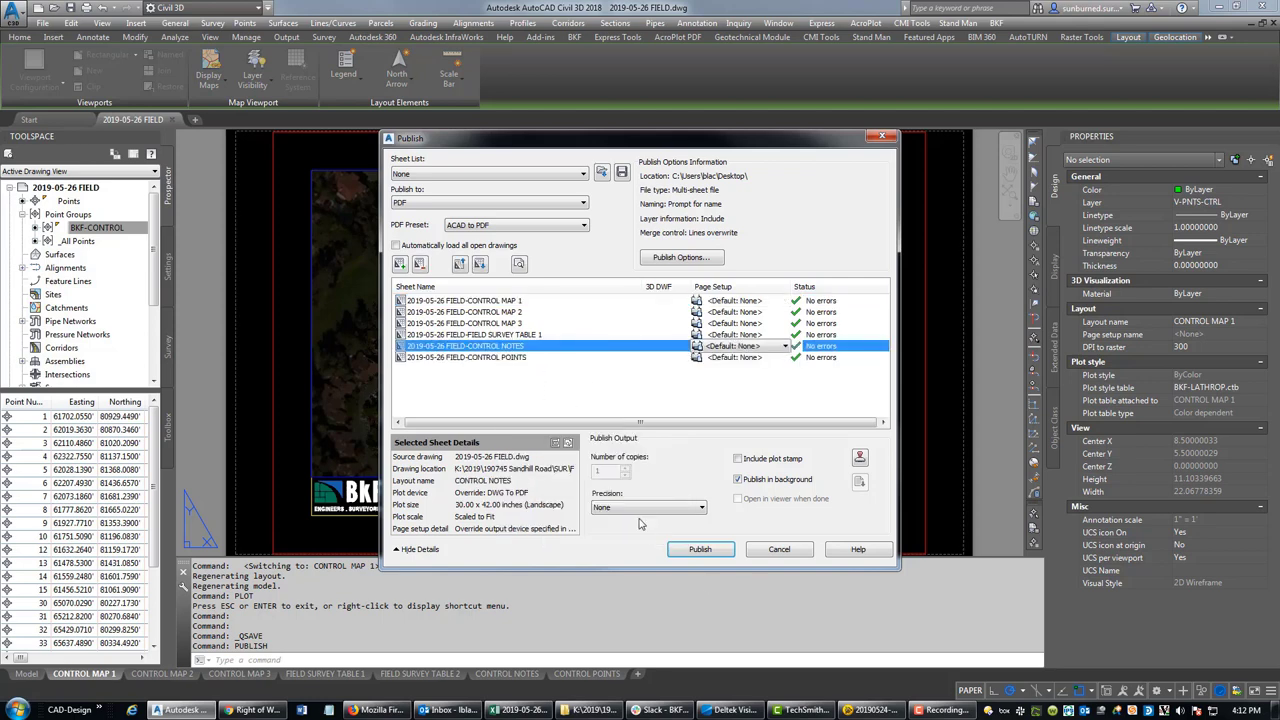
- Publish the remaining sheets to the multi-sheet file 2019-05-26 FIELD.pdf without saving the sheet list
click(715, 556)
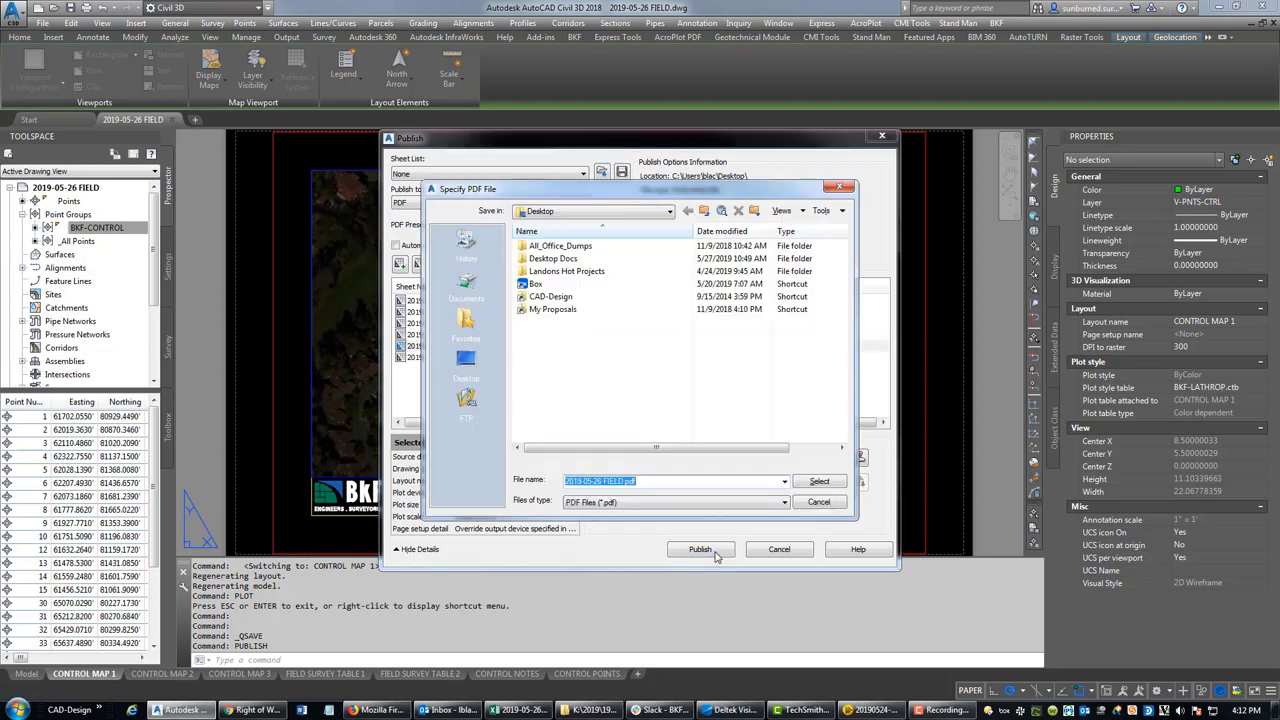
double_click(553, 258)
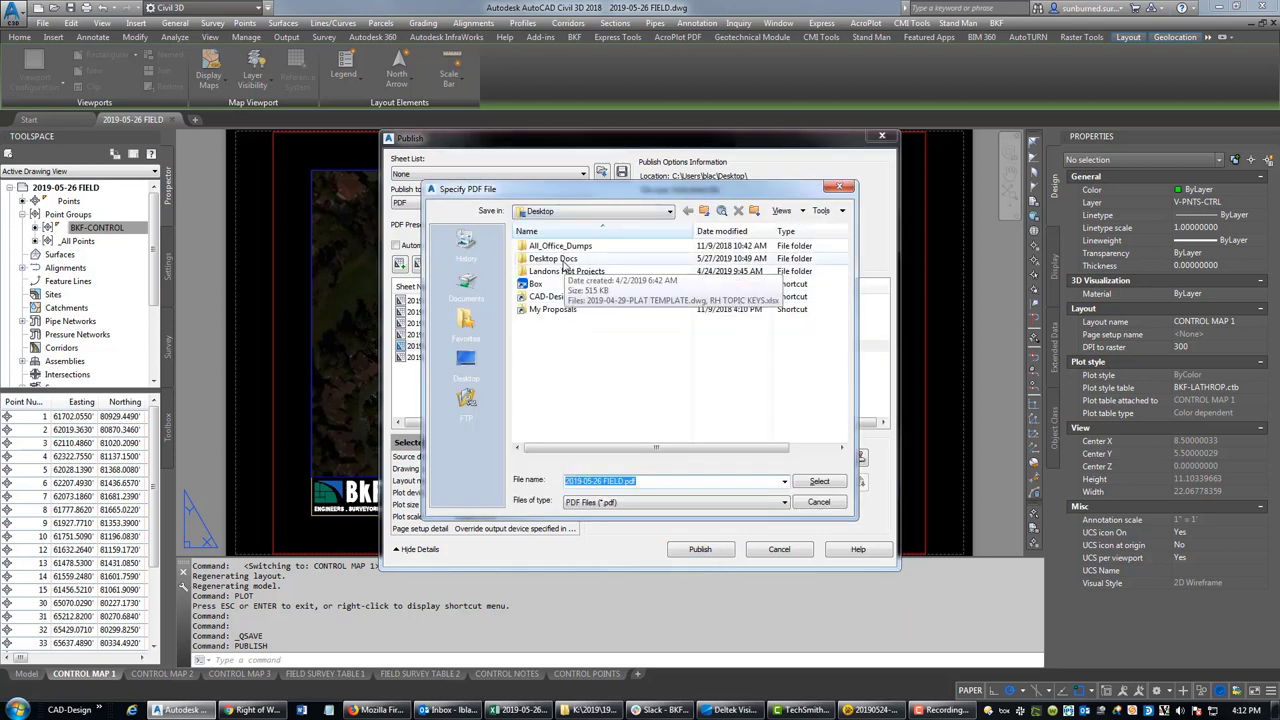
click(816, 482)
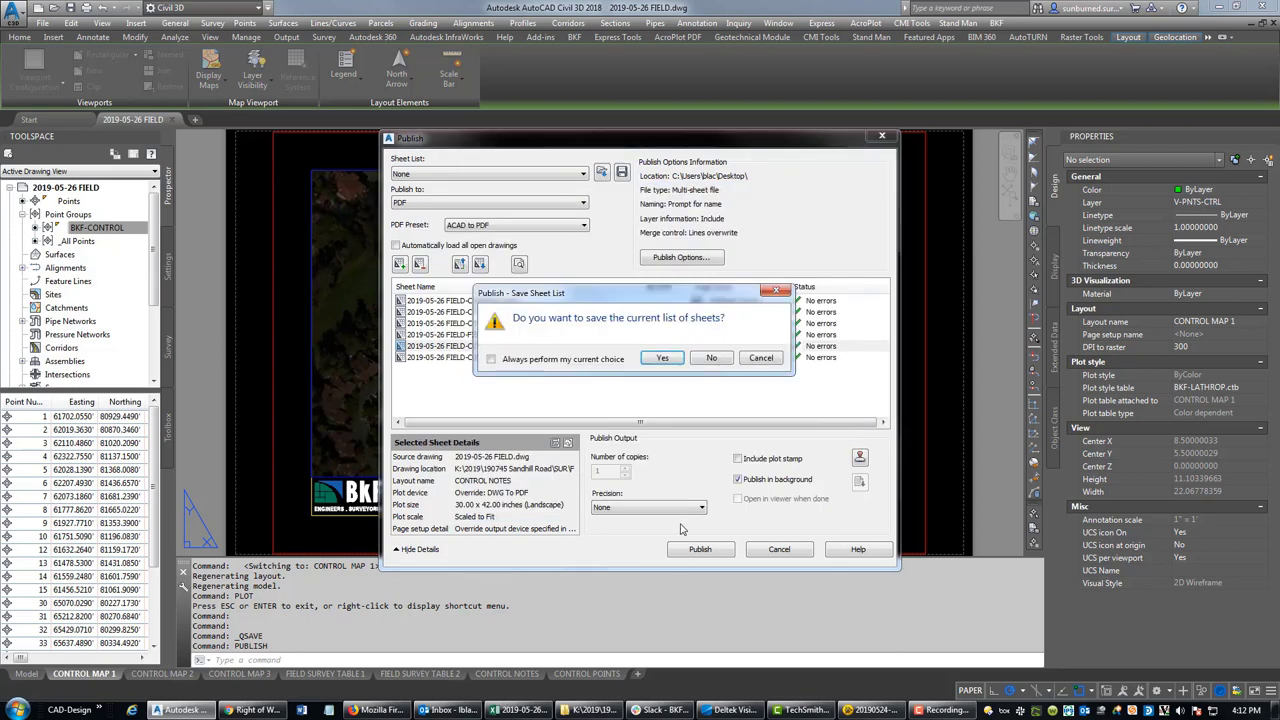
click(712, 359)
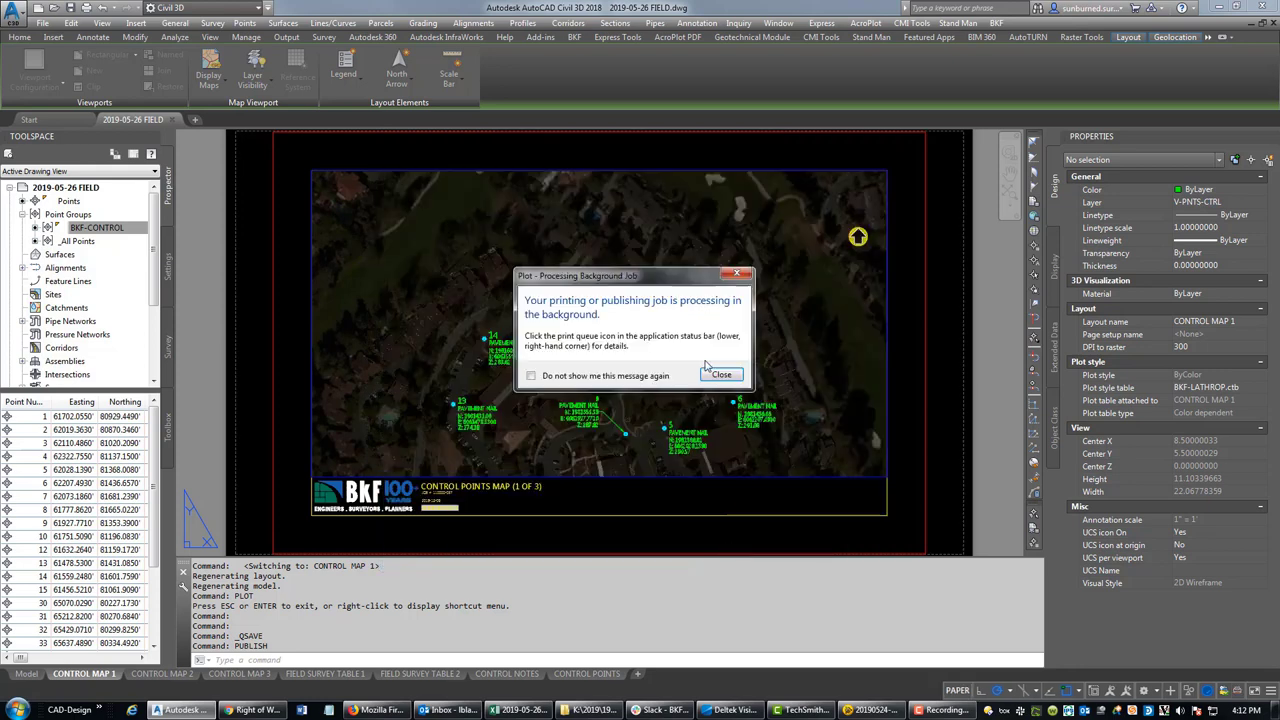
click(722, 374)
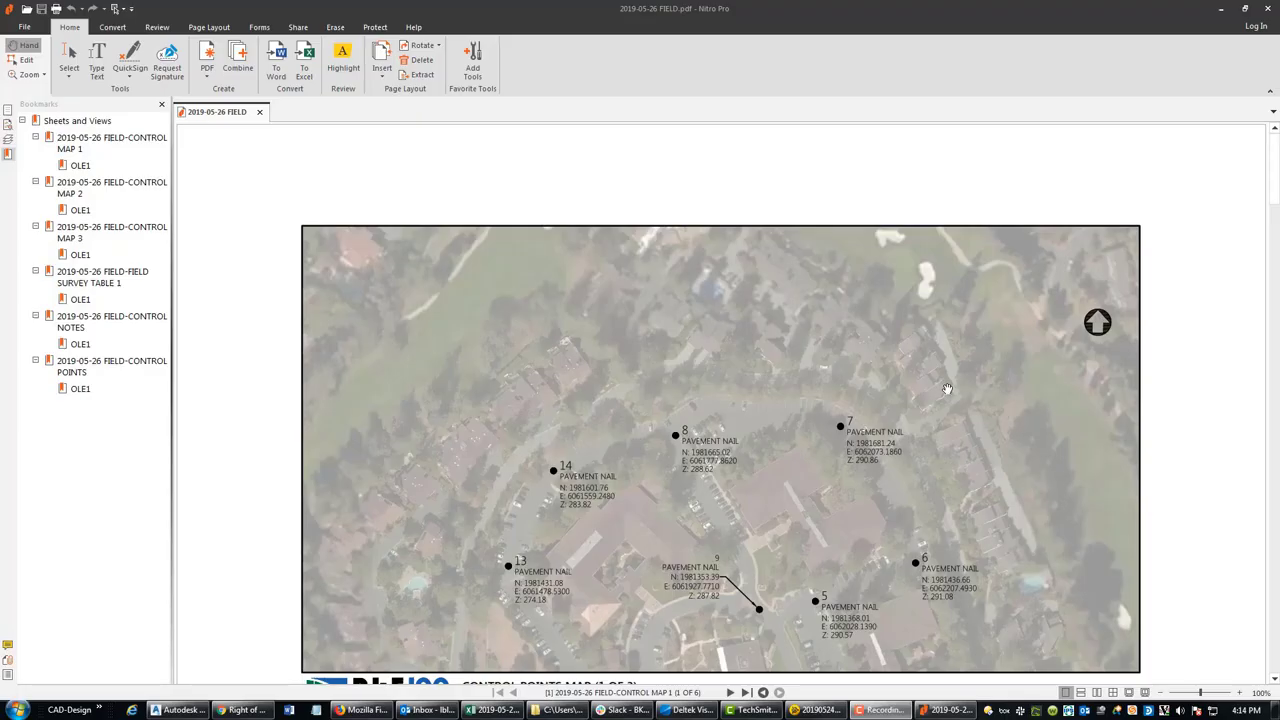
- In Nitro Pro, review the three control points map pages of the published 2019-05-26 FIELD.pdf
scroll(745, 445, down, 3)
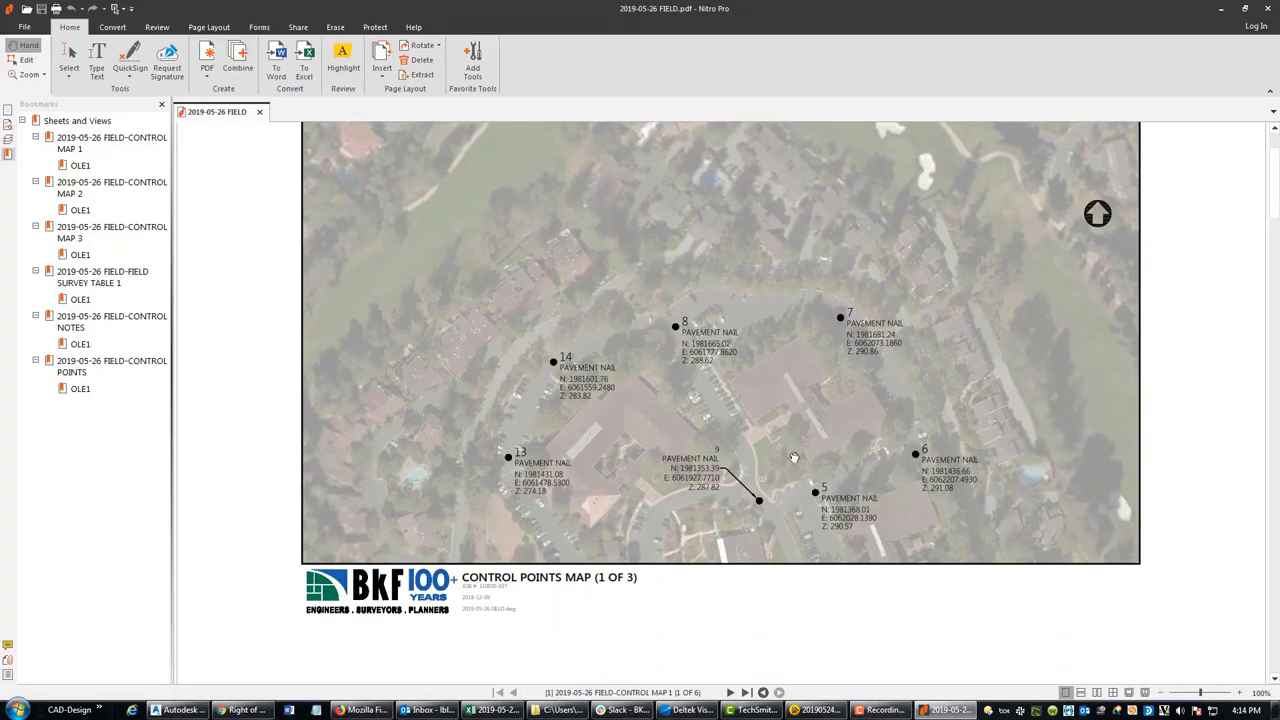
scroll(853, 404, up, 1)
ctrl+scroll(851, 402, down, 1)
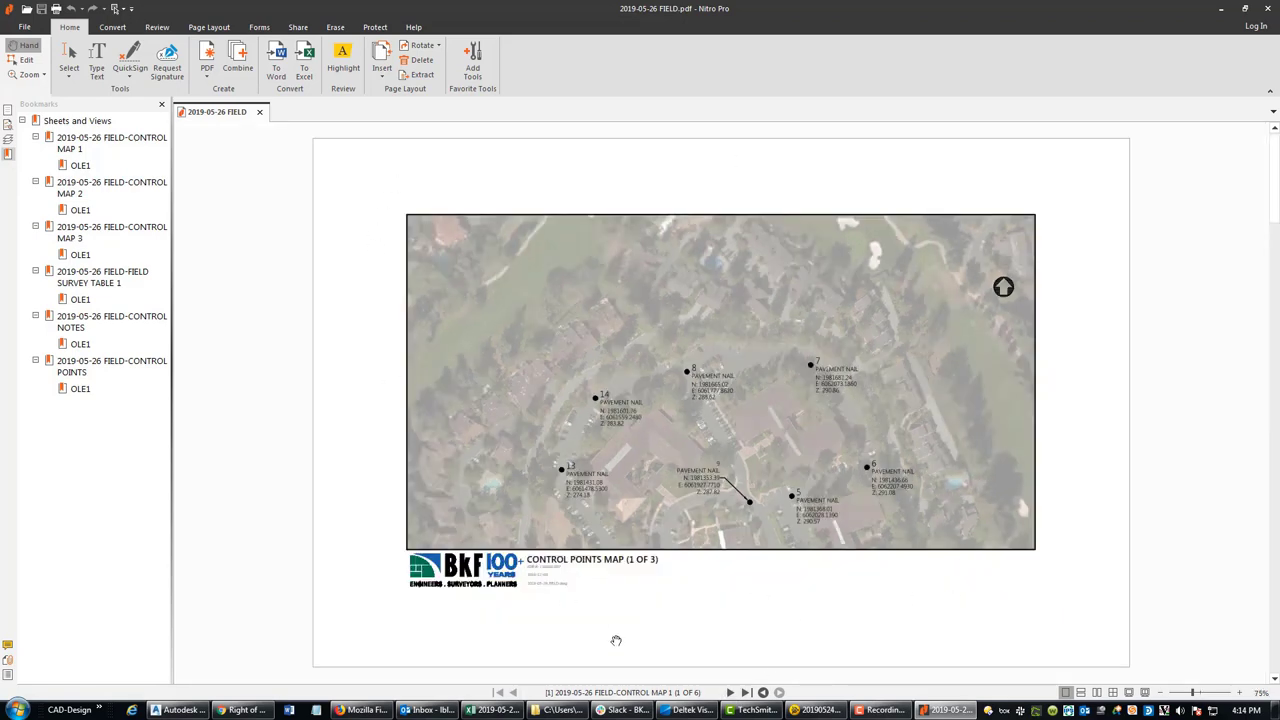
click(730, 692)
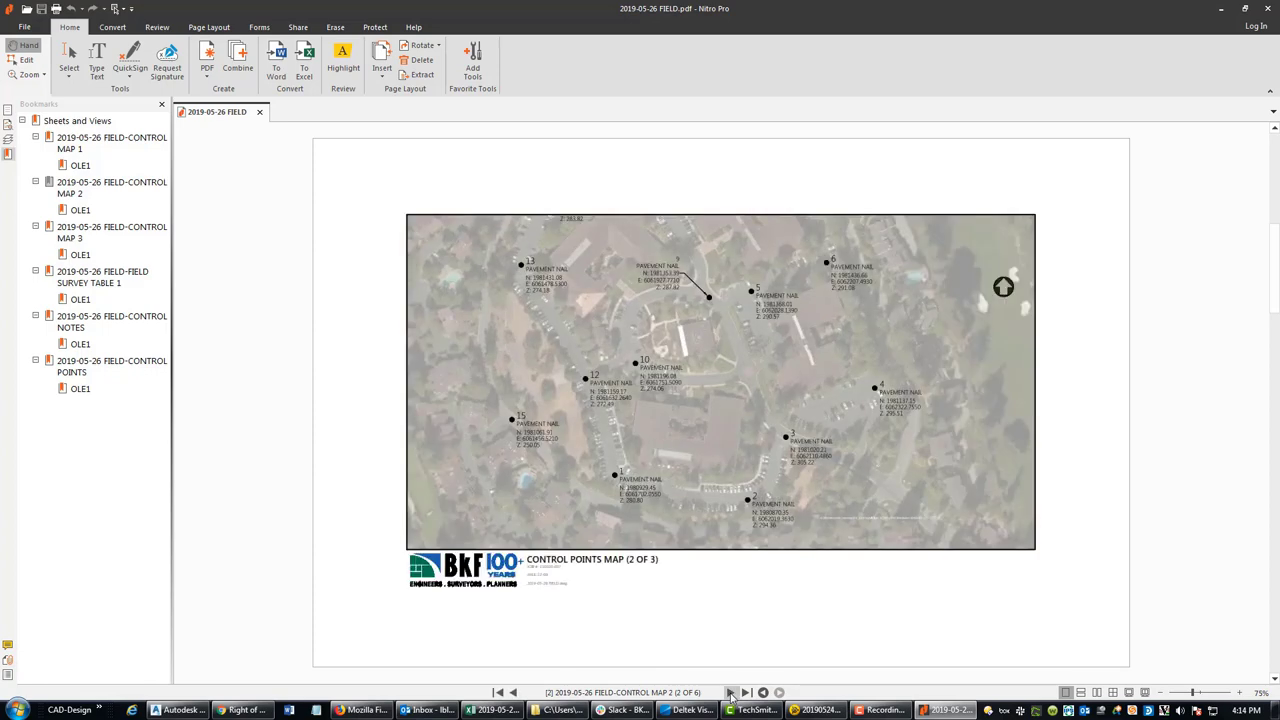
click(730, 692)
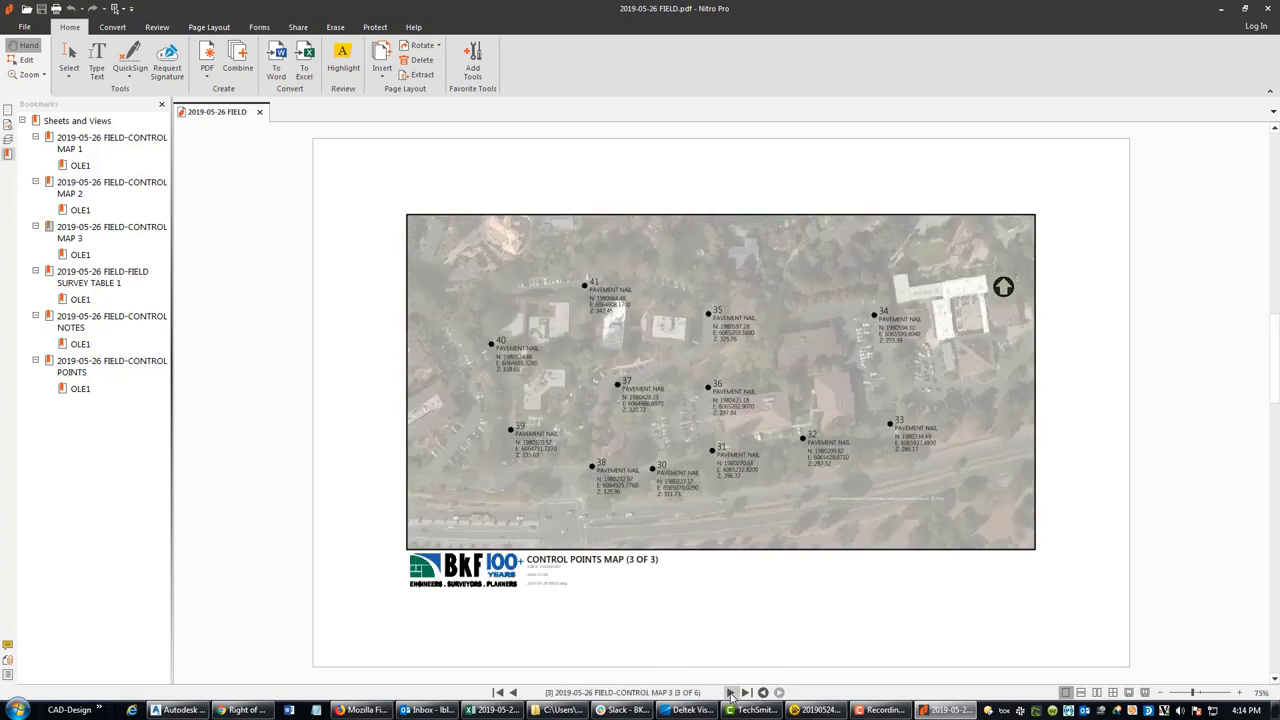
- Check the field survey table, control notes and control points pages of the PDF at full-page view
click(730, 692)
scroll(551, 329, down, 3)
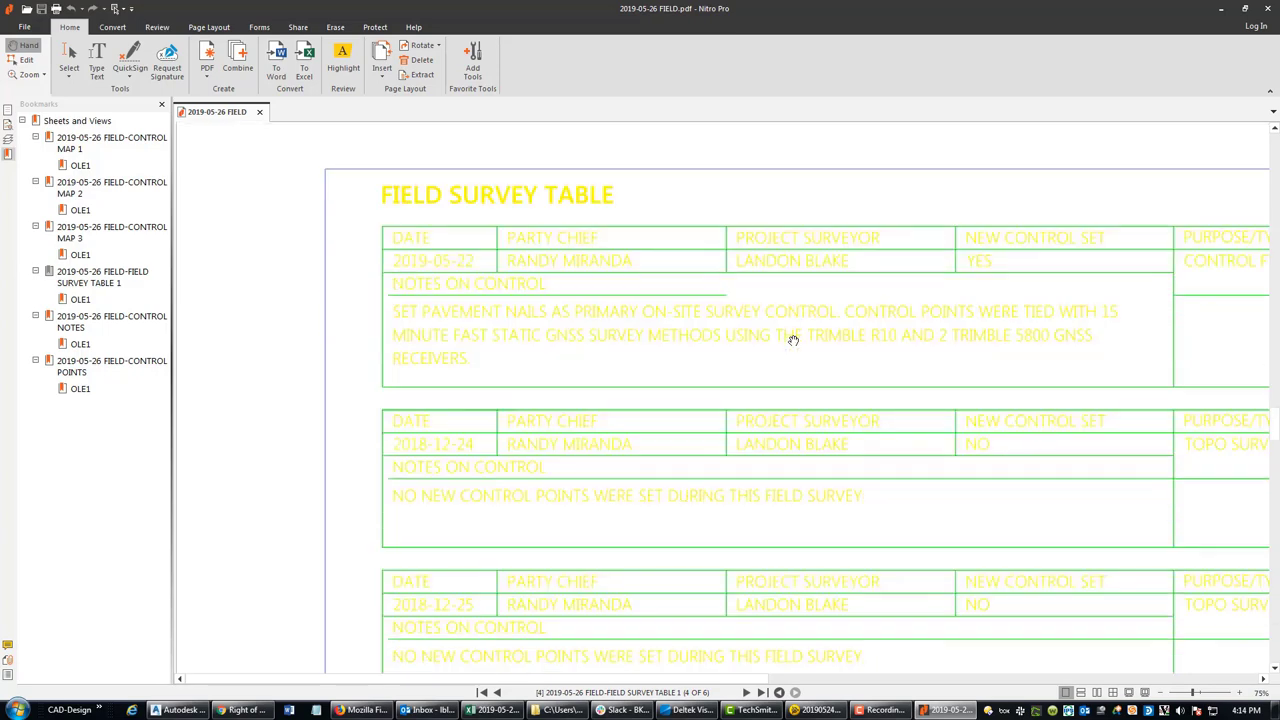
ctrl+scroll(793, 343, down, 3)
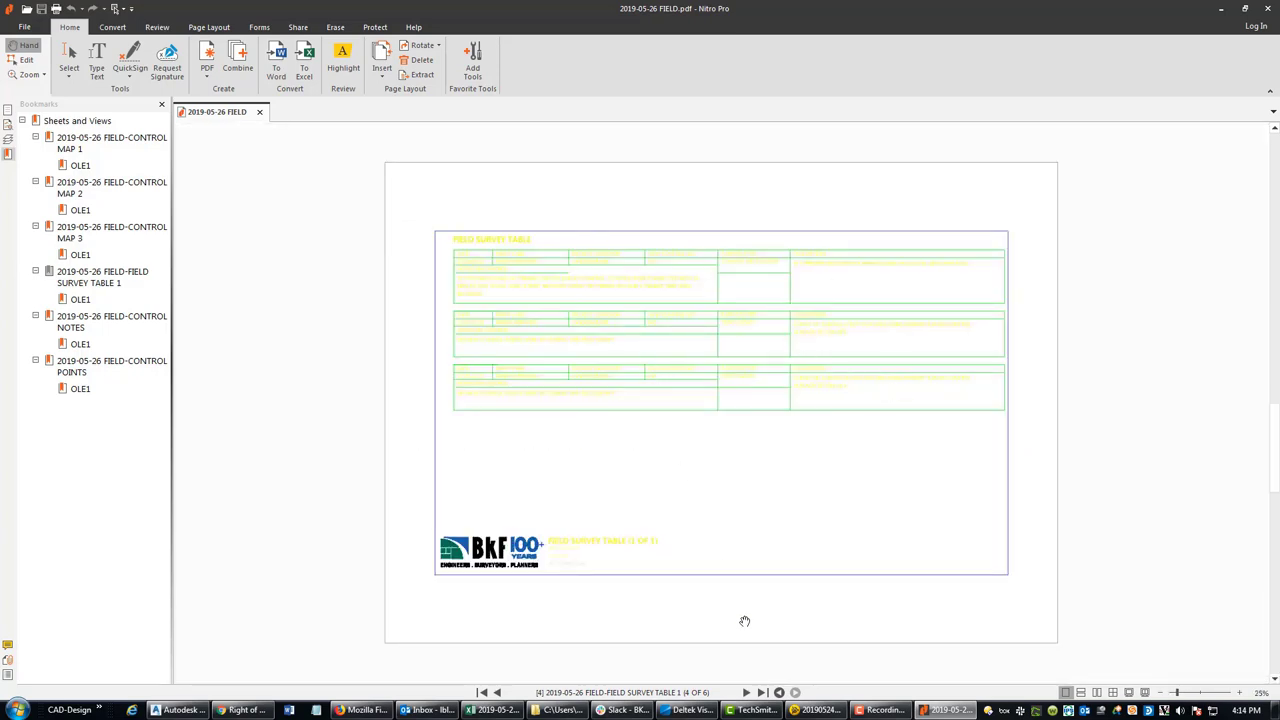
click(746, 692)
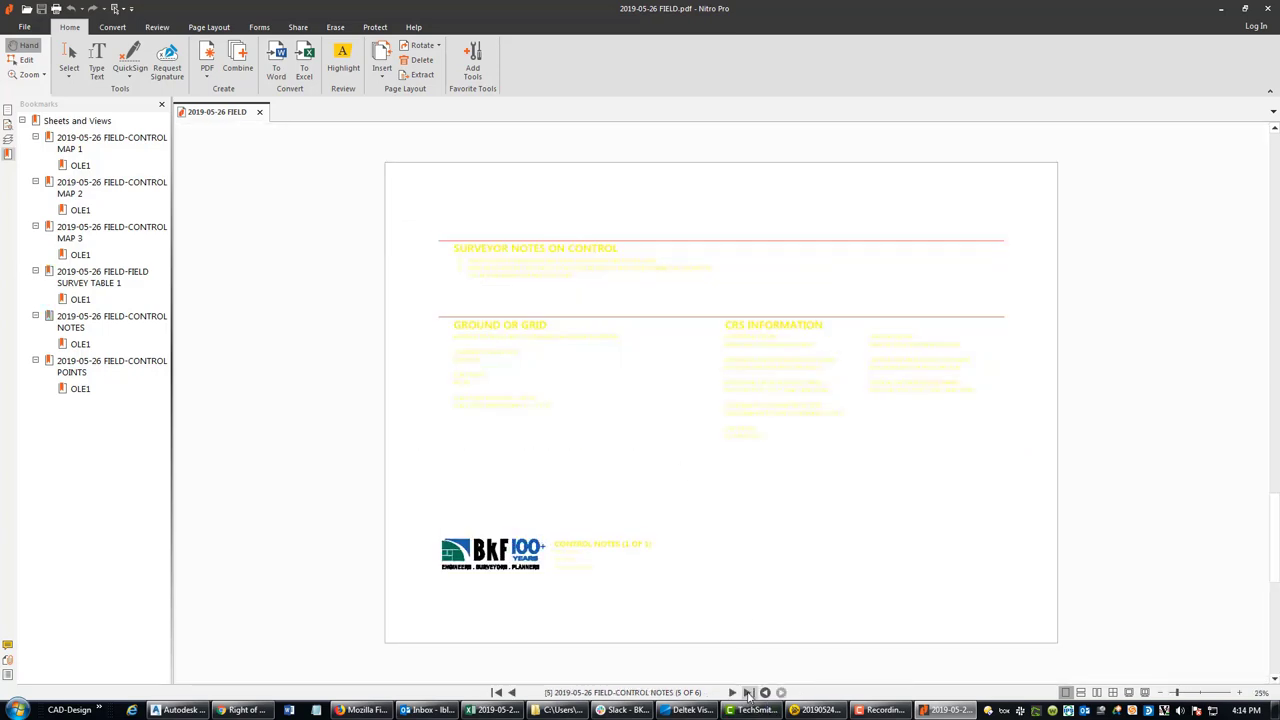
click(748, 692)
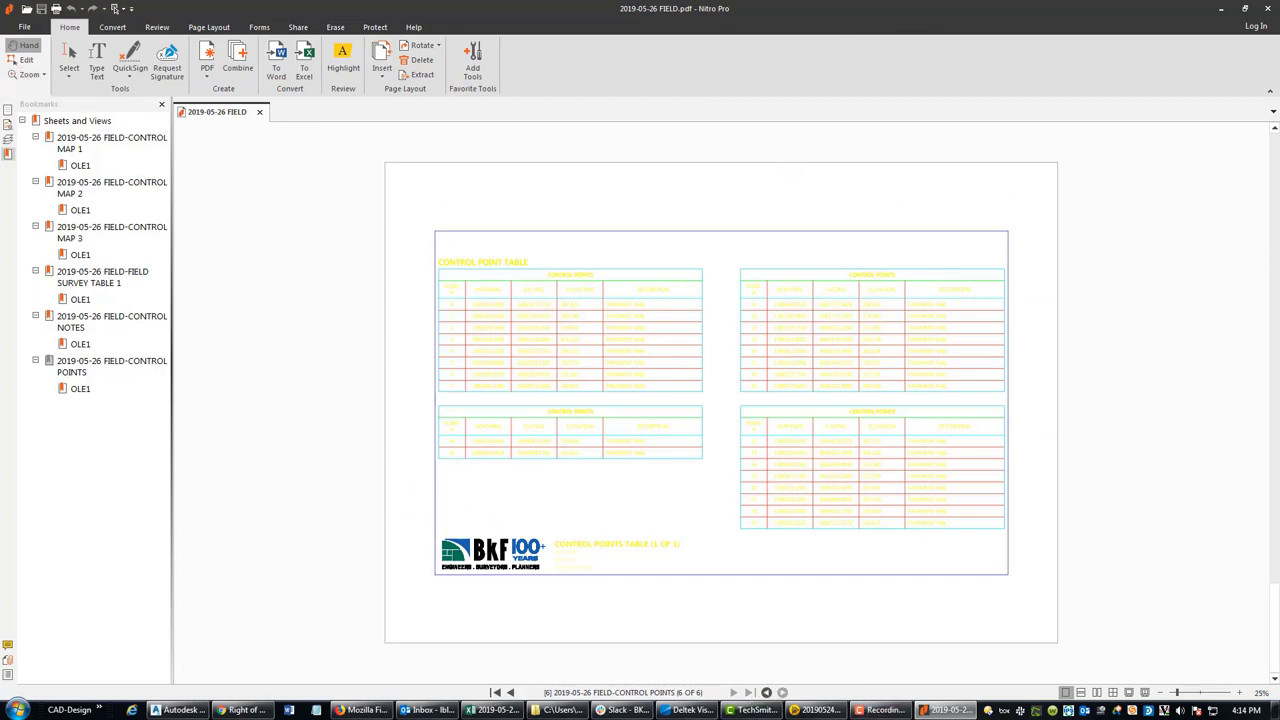
- Close the PDF viewer, switch to Civil 3D and go to the field survey table in the drawing's model space
click(1268, 8)
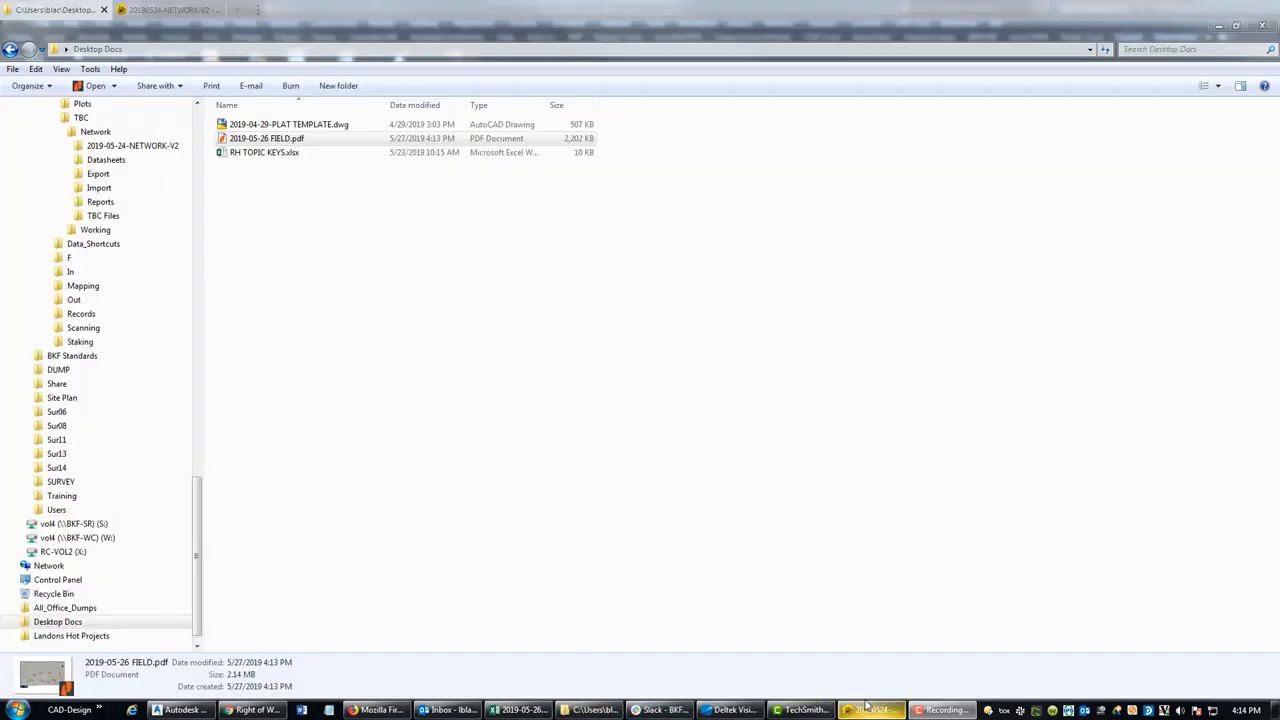
click(180, 709)
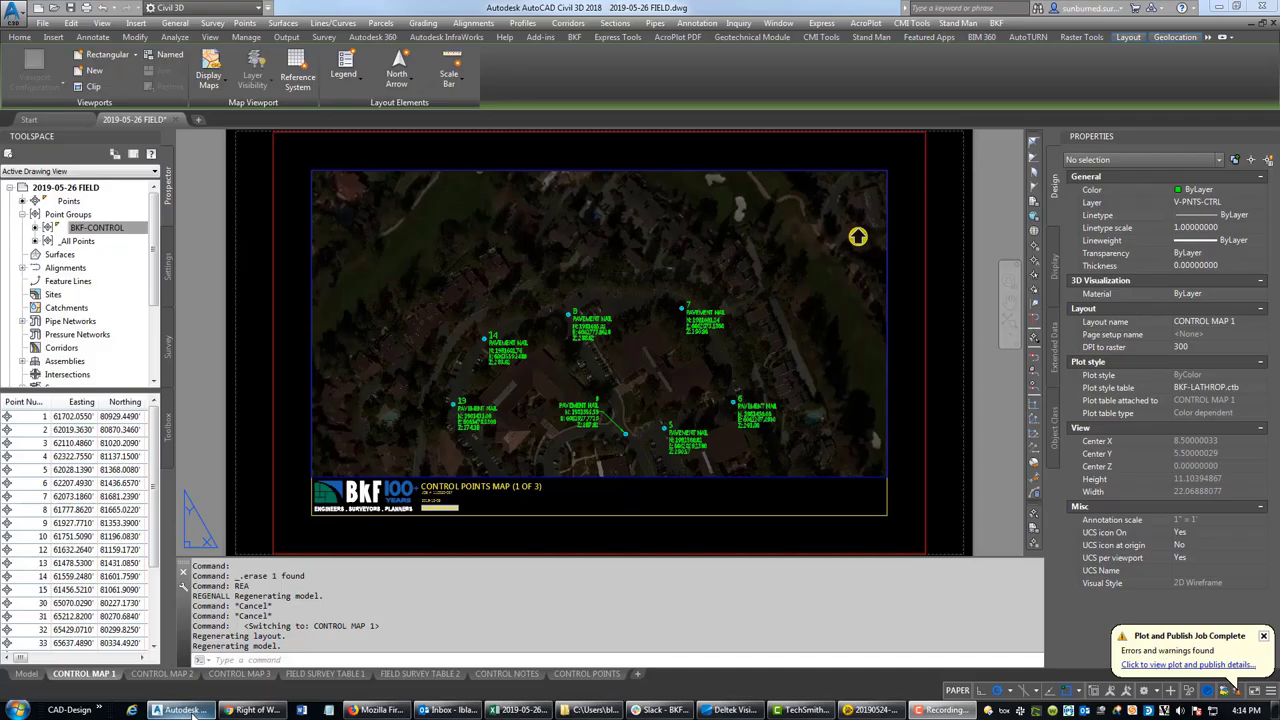
click(325, 674)
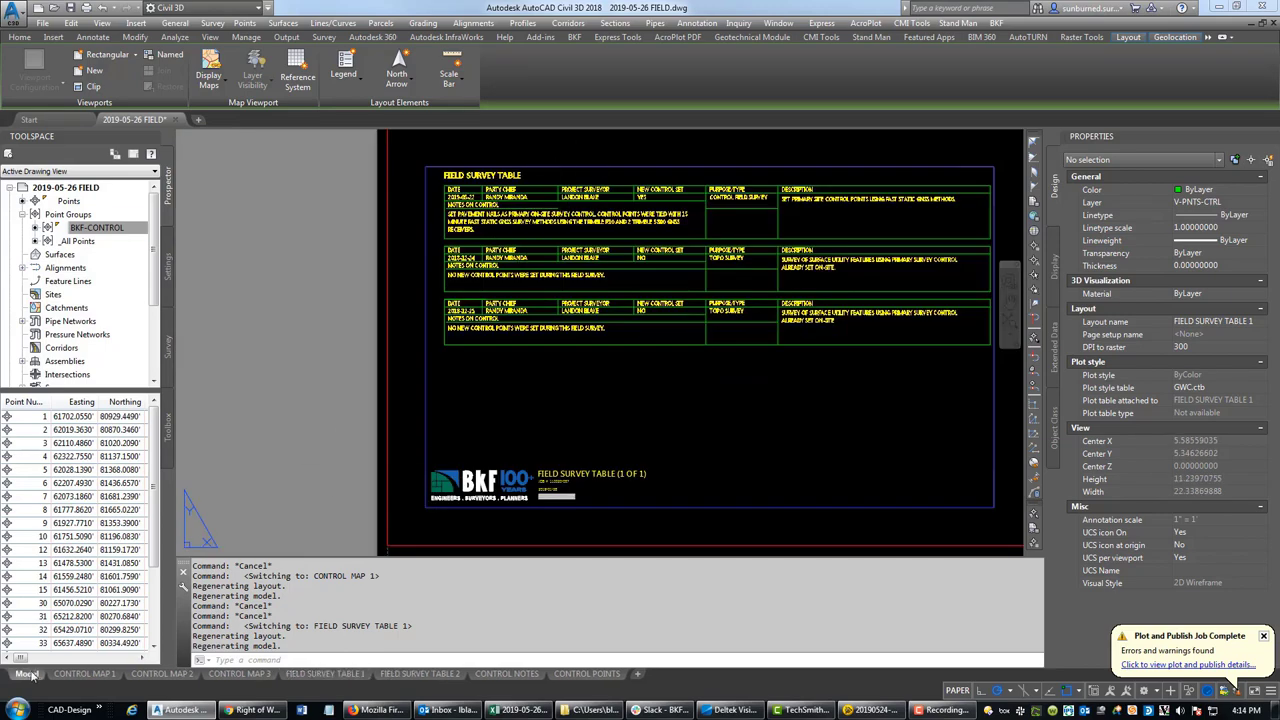
click(27, 674)
scroll(640, 335, down, 5)
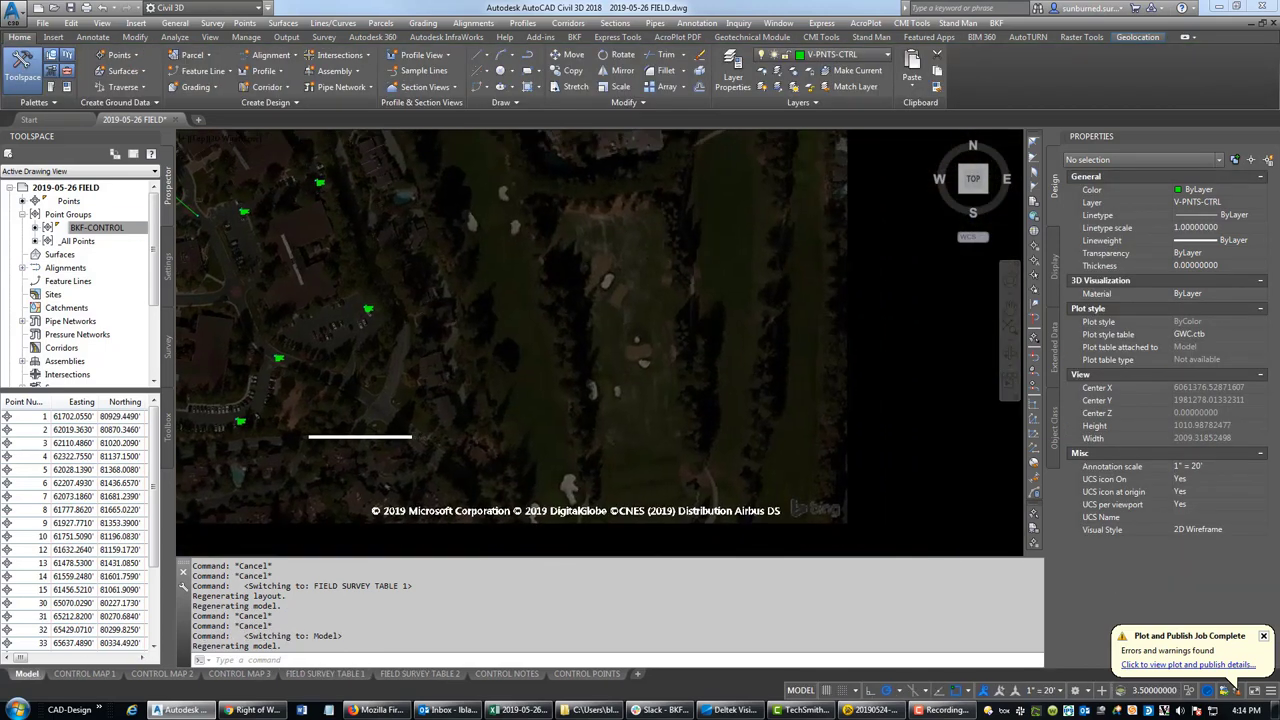
scroll(829, 357, down, 5)
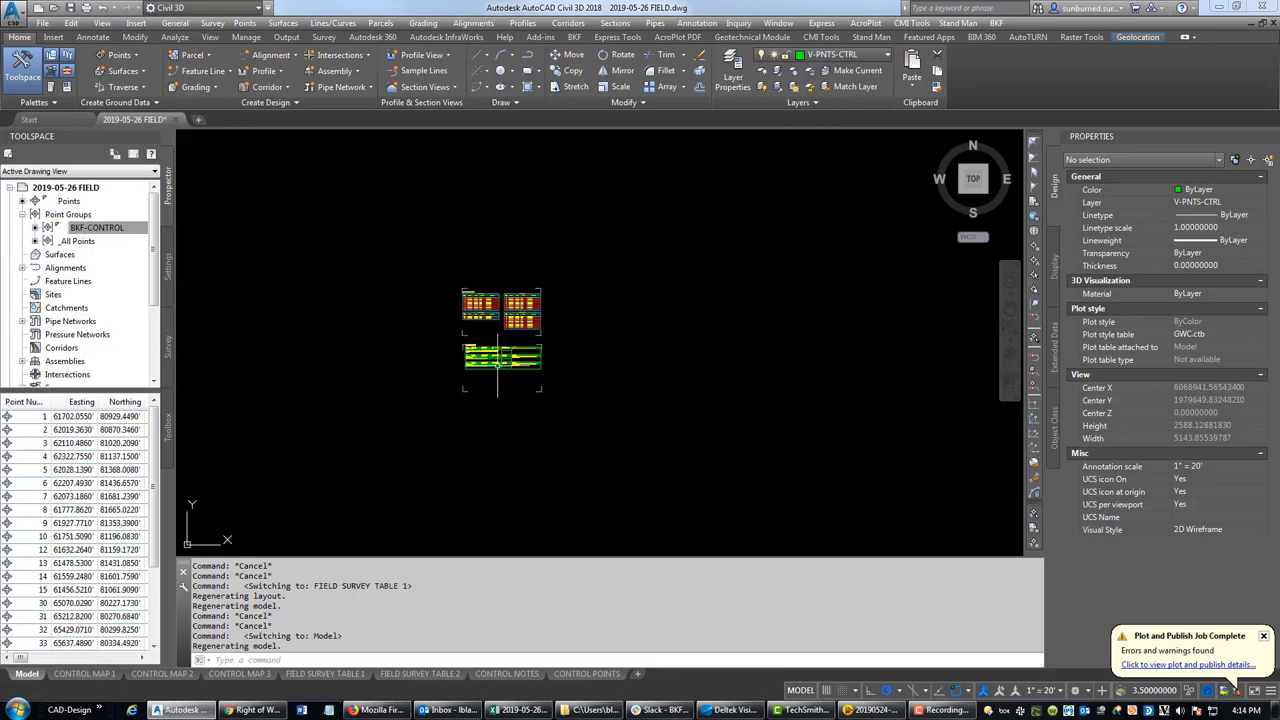
- Extend the short horizontal line under the control notes heading of the first survey record to the vertical line before the purpose/type column
scroll(497, 367, up, 6)
text(EX)
key(Return)
click(612, 292)
click(550, 354)
key(Return)
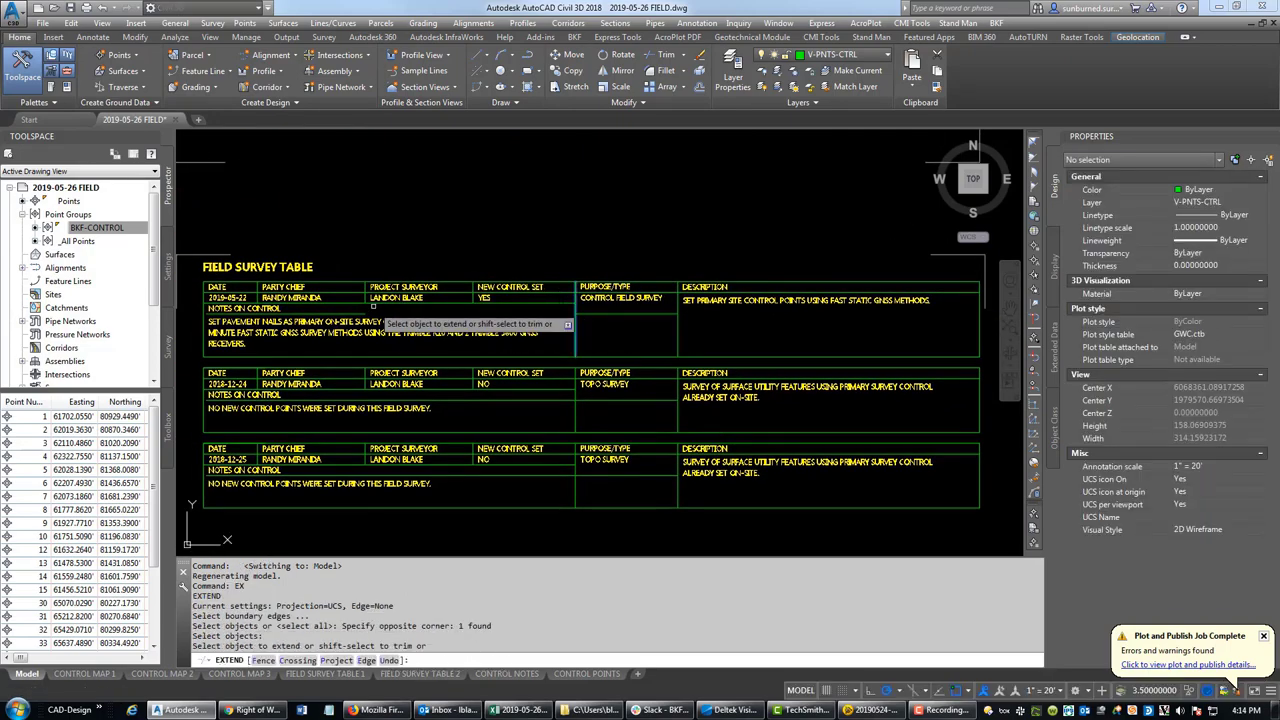
click(373, 318)
key(Escape)
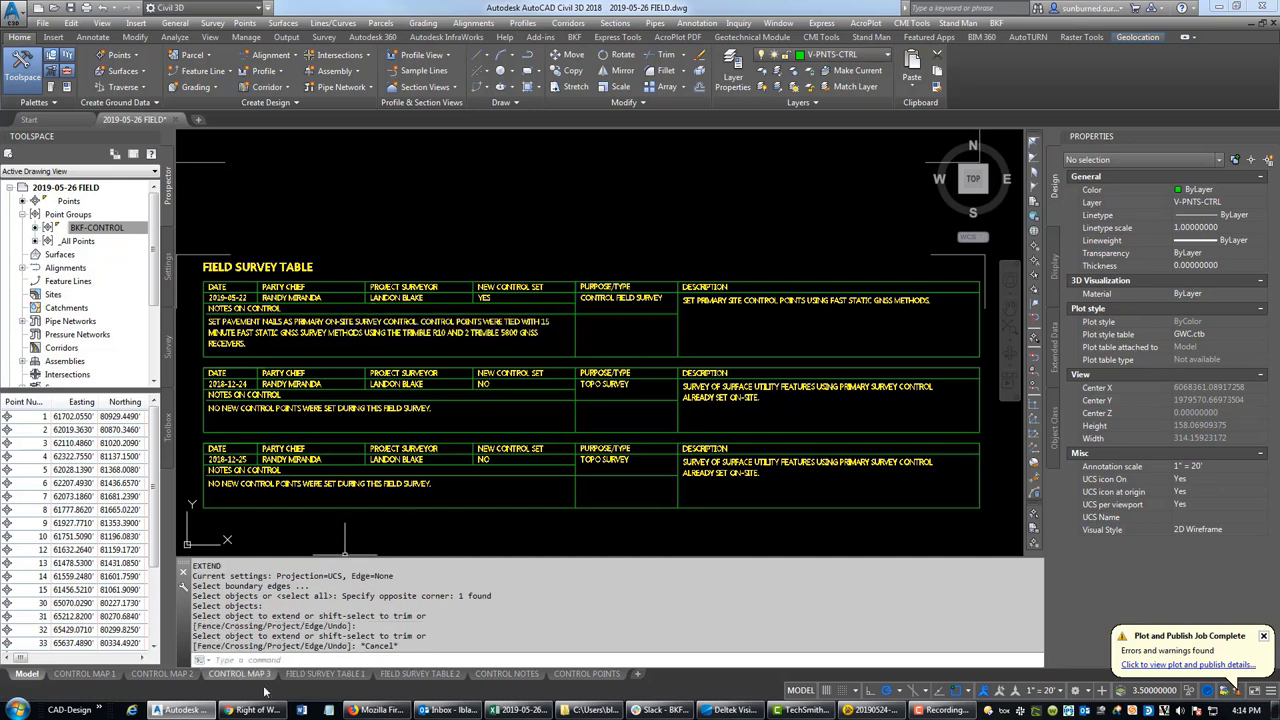
- Apply the BKF LATHROP MAPPING 2018.ctb plot style table to the FIELD SURVEY TABLE 1 layout without plotting
click(324, 675)
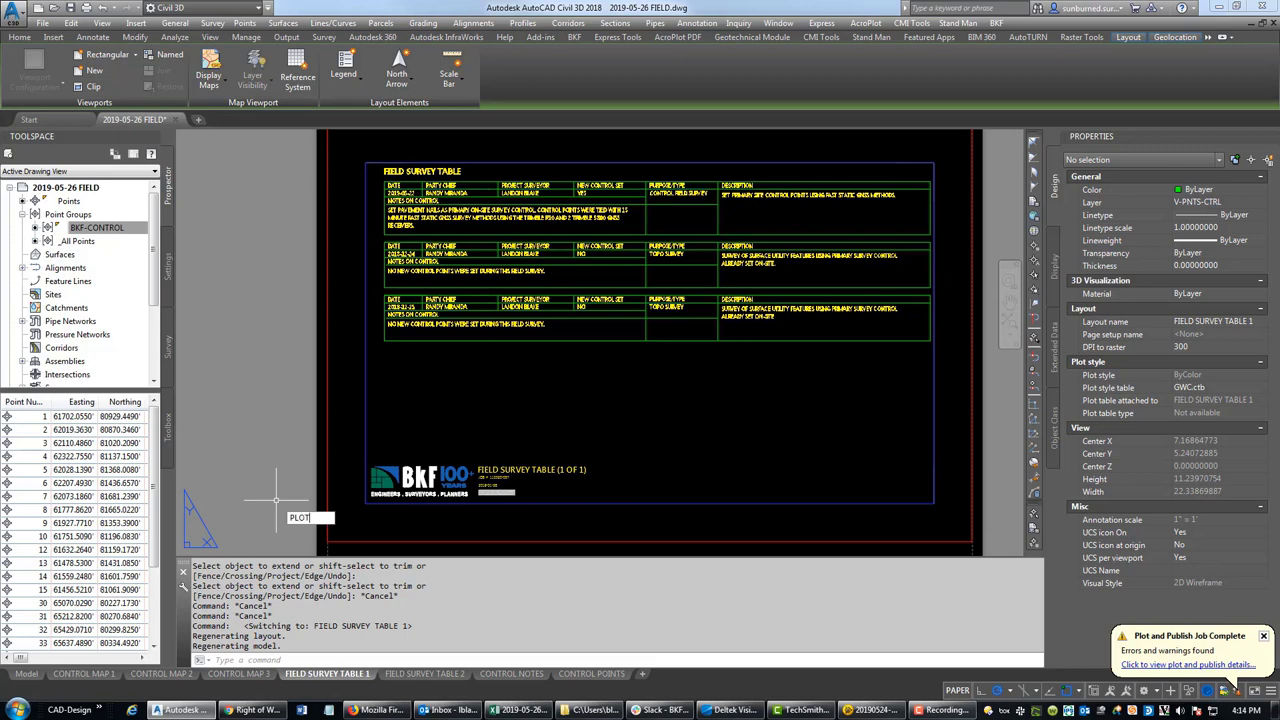
key(ctrl+p)
click(797, 215)
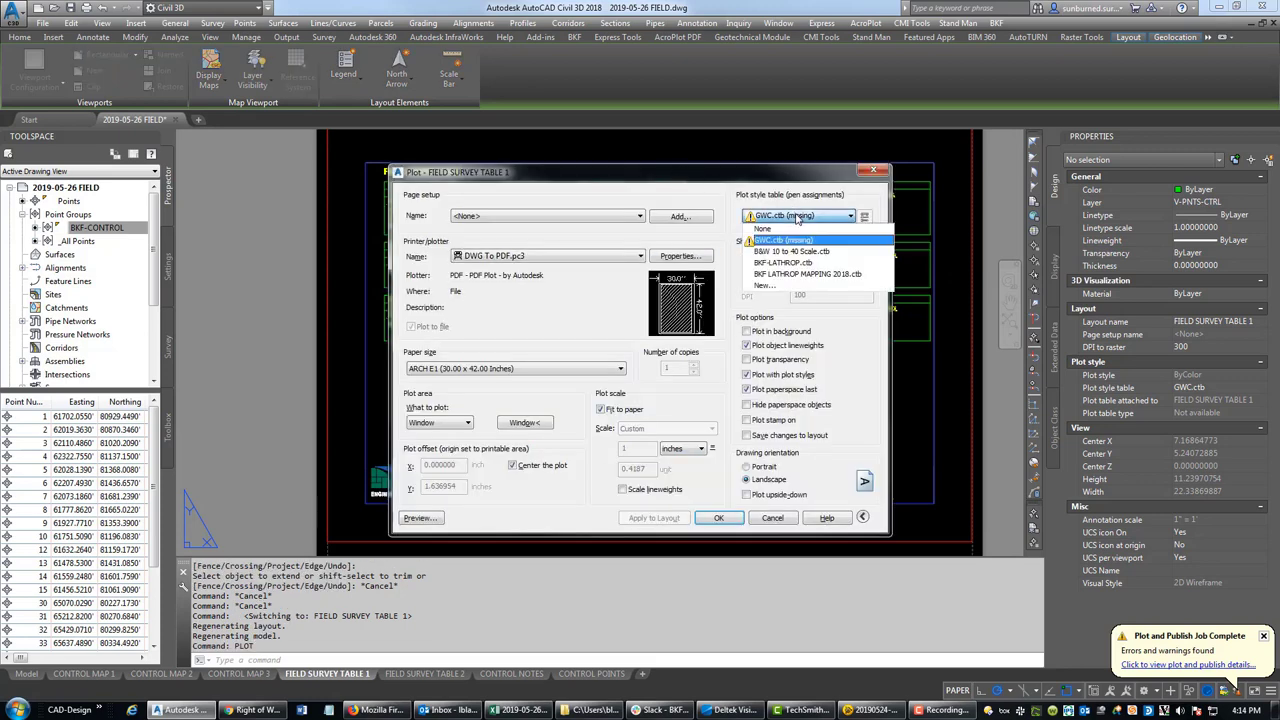
click(800, 276)
click(671, 522)
click(720, 518)
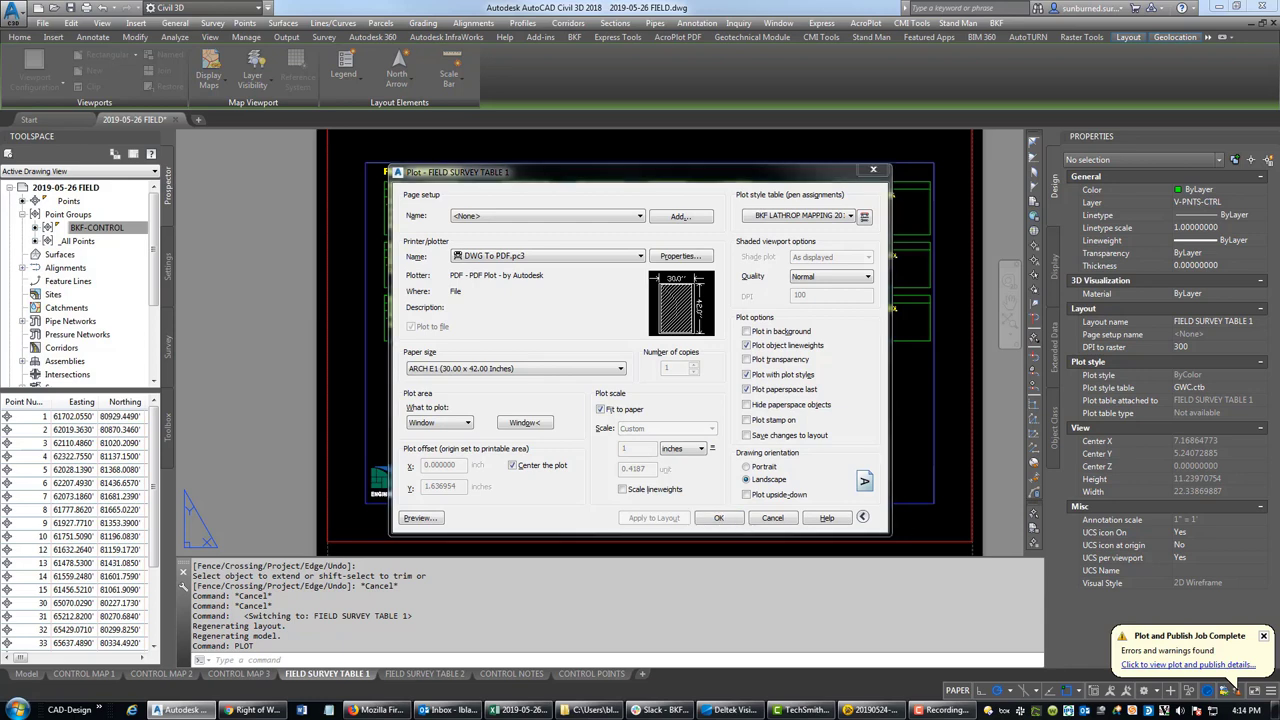
click(782, 522)
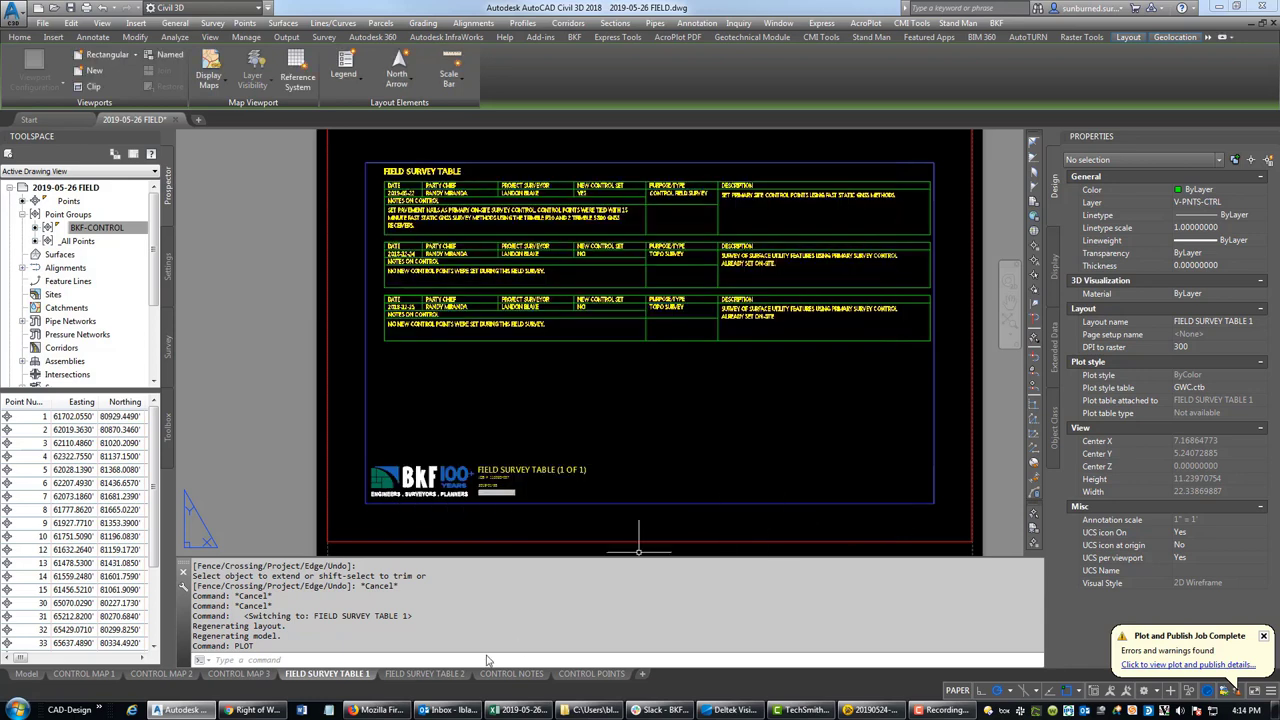
- Assign the BKF LATHROP MAPPING 2018.ctb plot style table to the FIELD SURVEY TABLE 2 layout and close its plot settings
click(452, 674)
right_click(452, 674)
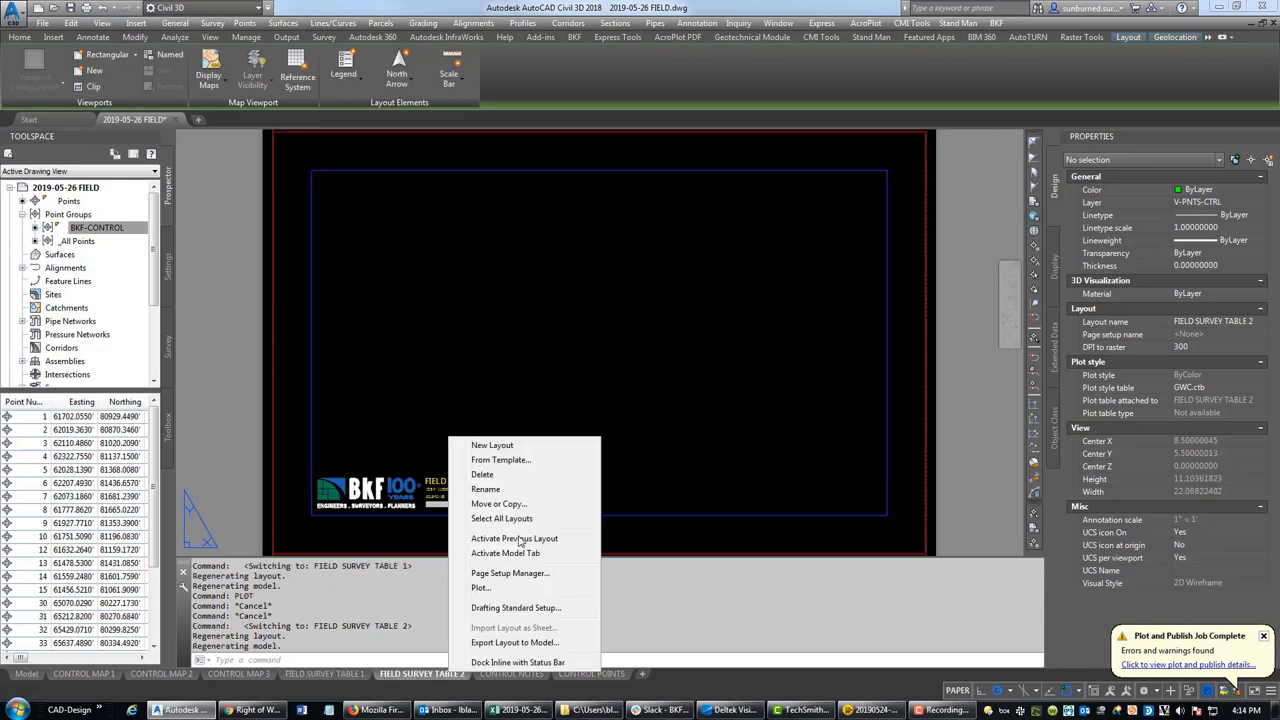
click(500, 590)
click(800, 215)
click(800, 258)
click(660, 518)
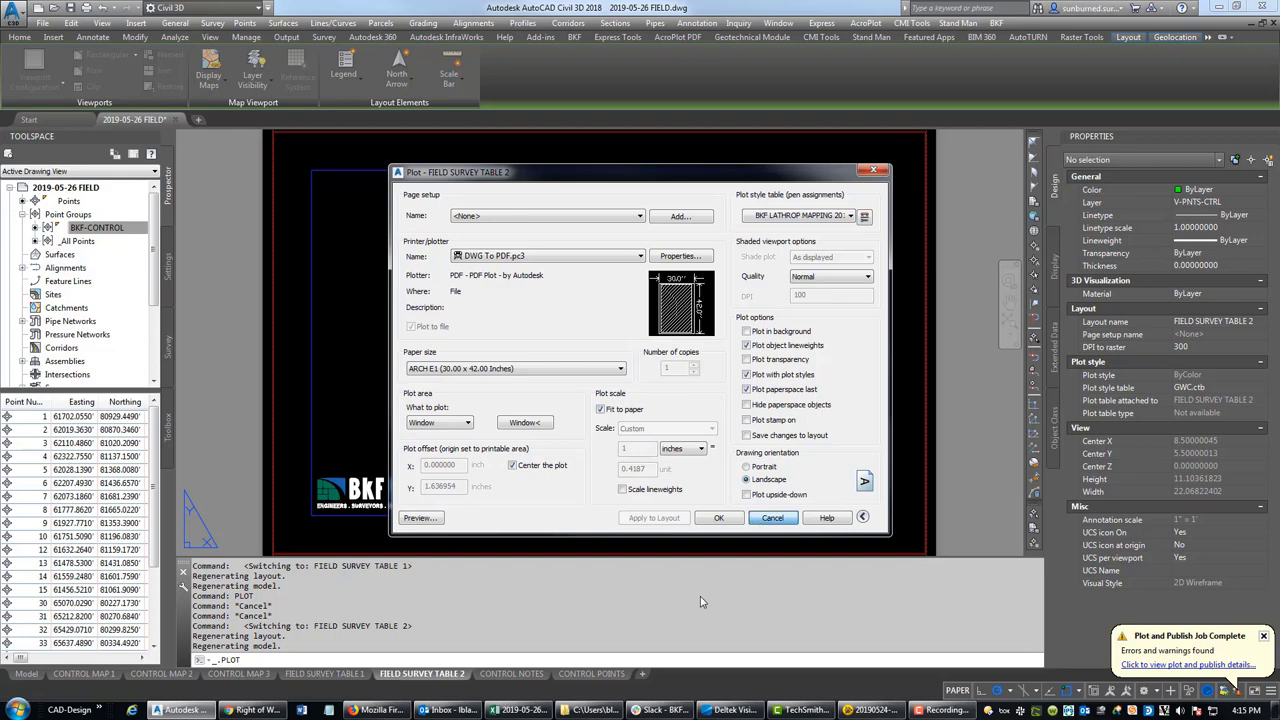
click(772, 518)
- Apply the BKF LATHROP MAPPING 2018.ctb plot style table to the CONTROL NOTES layout and switch to the CONTROL POINTS layout
click(512, 674)
right_click(518, 678)
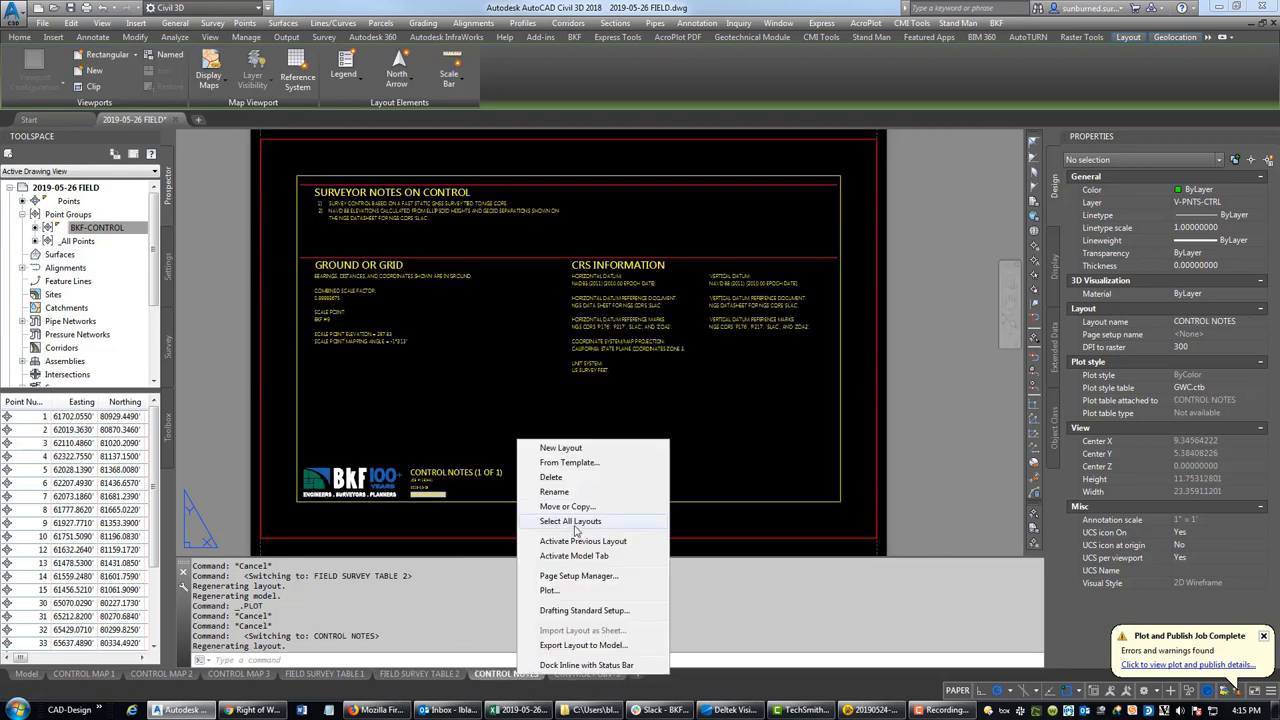
click(585, 578)
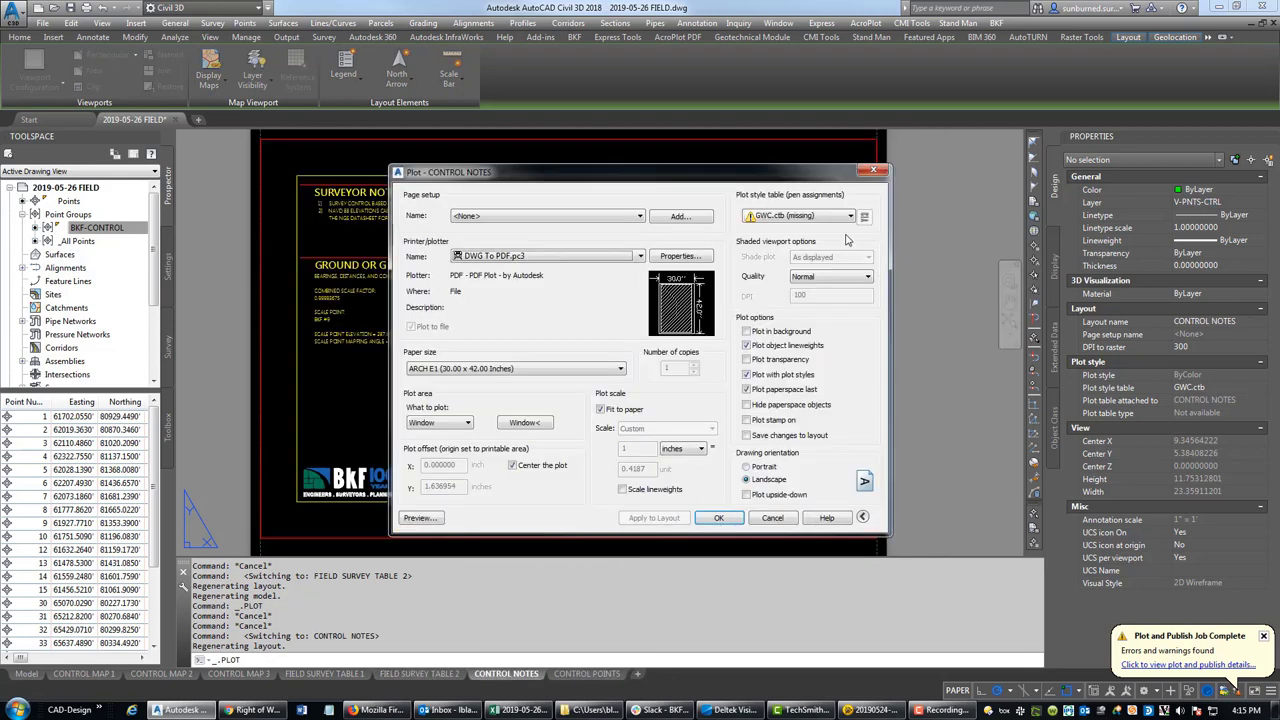
click(800, 215)
click(803, 274)
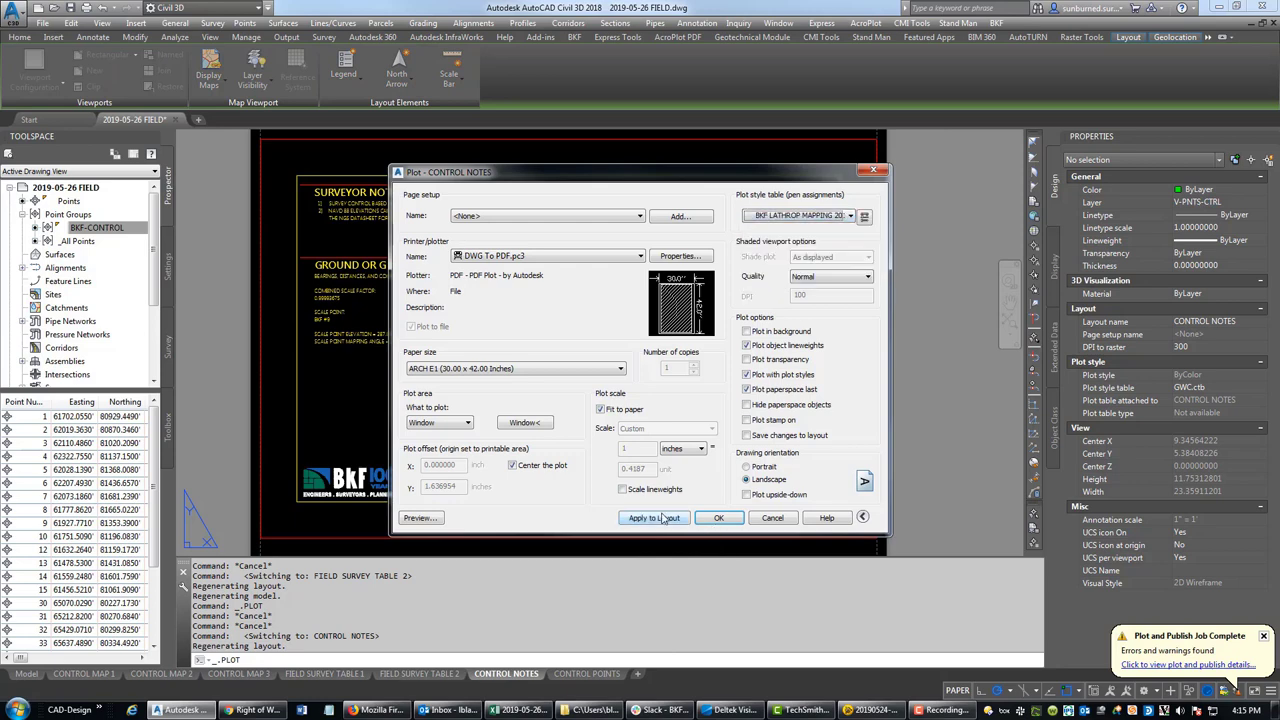
click(770, 518)
click(587, 673)
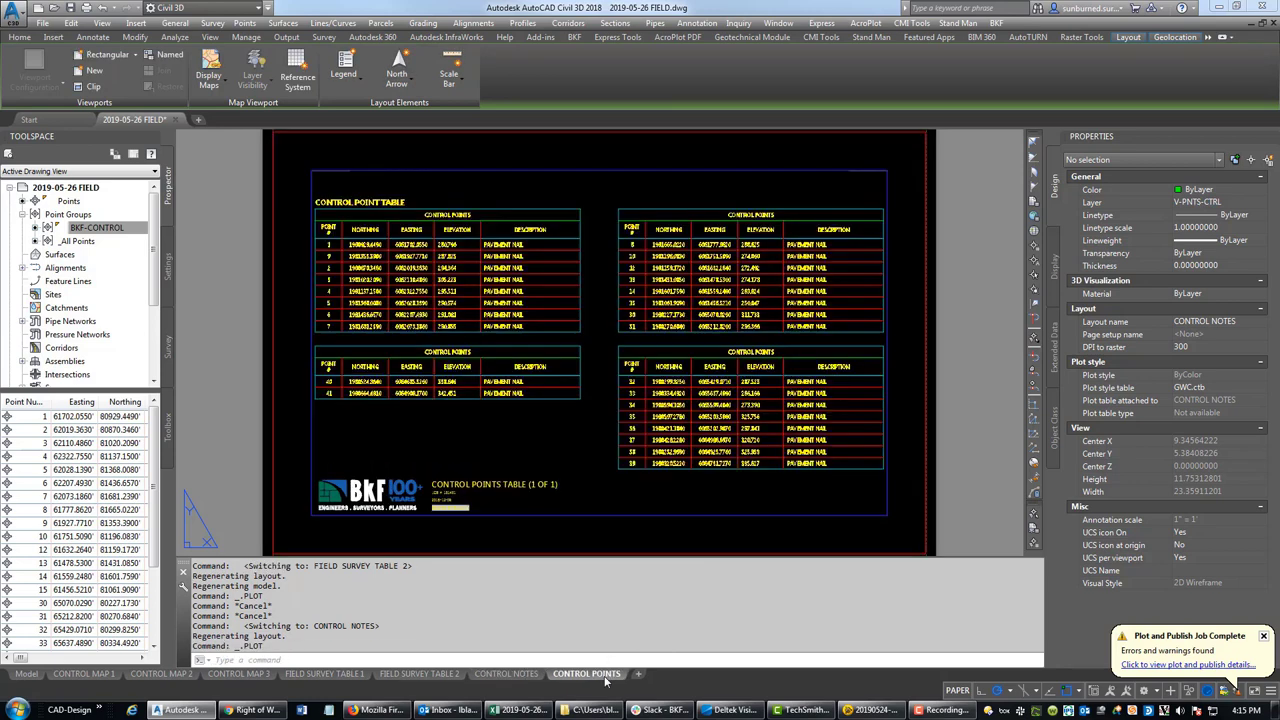
right_click(608, 673)
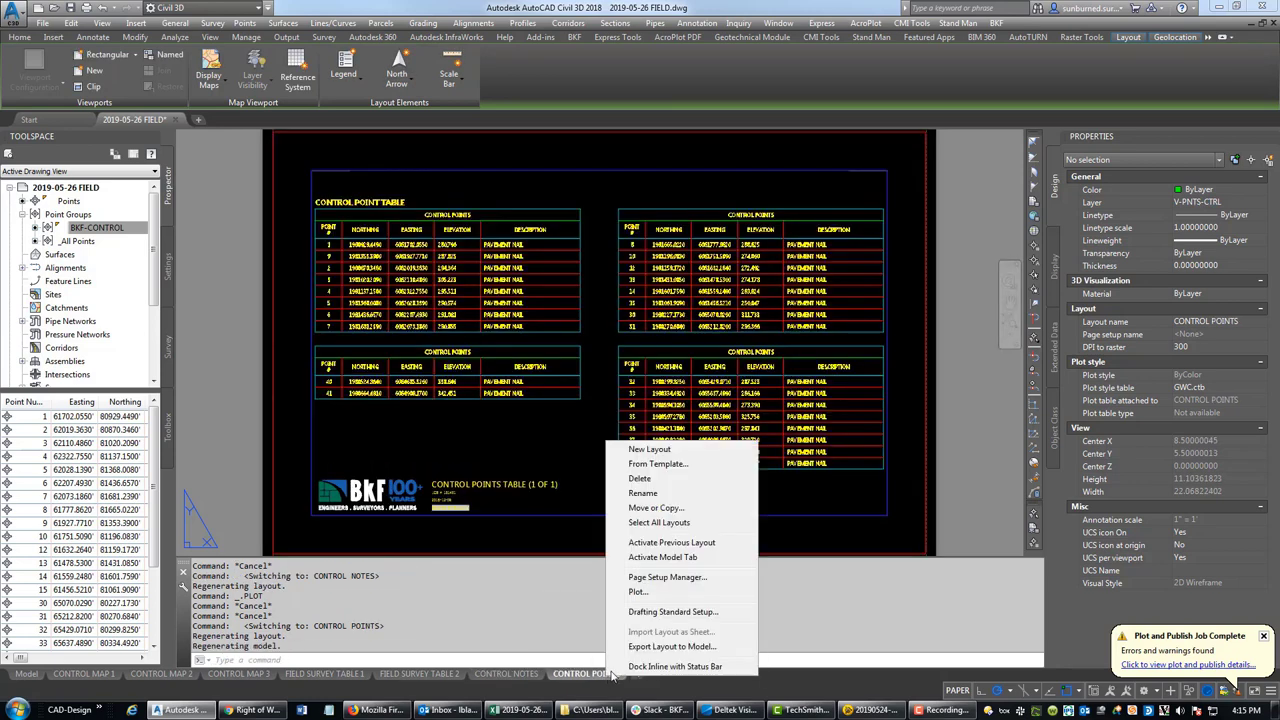
click(681, 578)
click(741, 497)
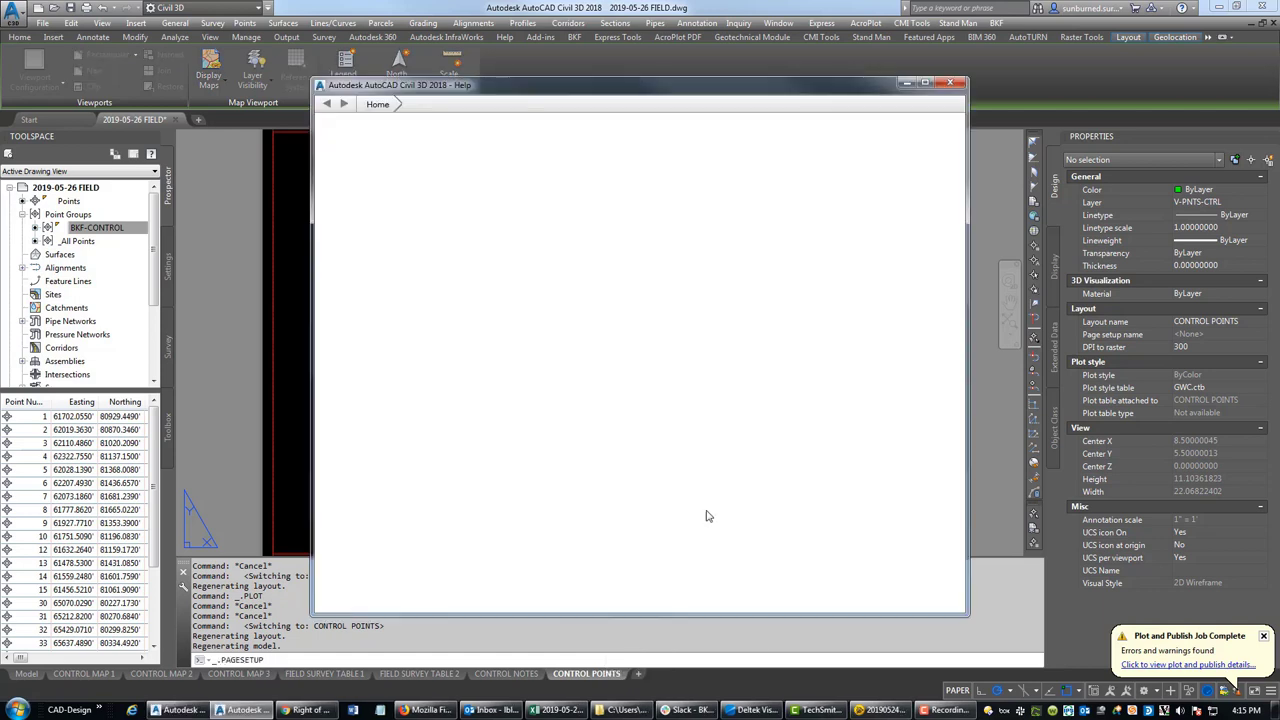
click(955, 80)
click(711, 490)
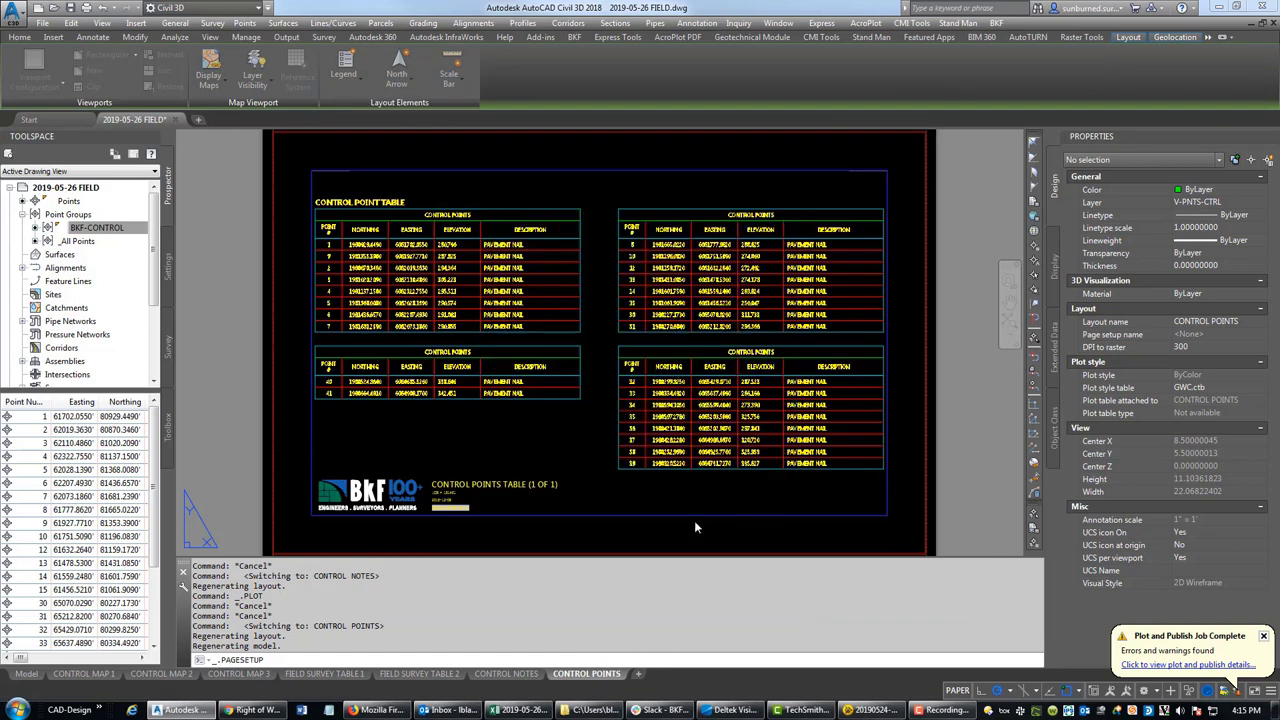
- Apply the BKF LATHROP MAPPING 2018.ctb plot style table to the CONTROL POINTS layout without plotting
right_click(613, 680)
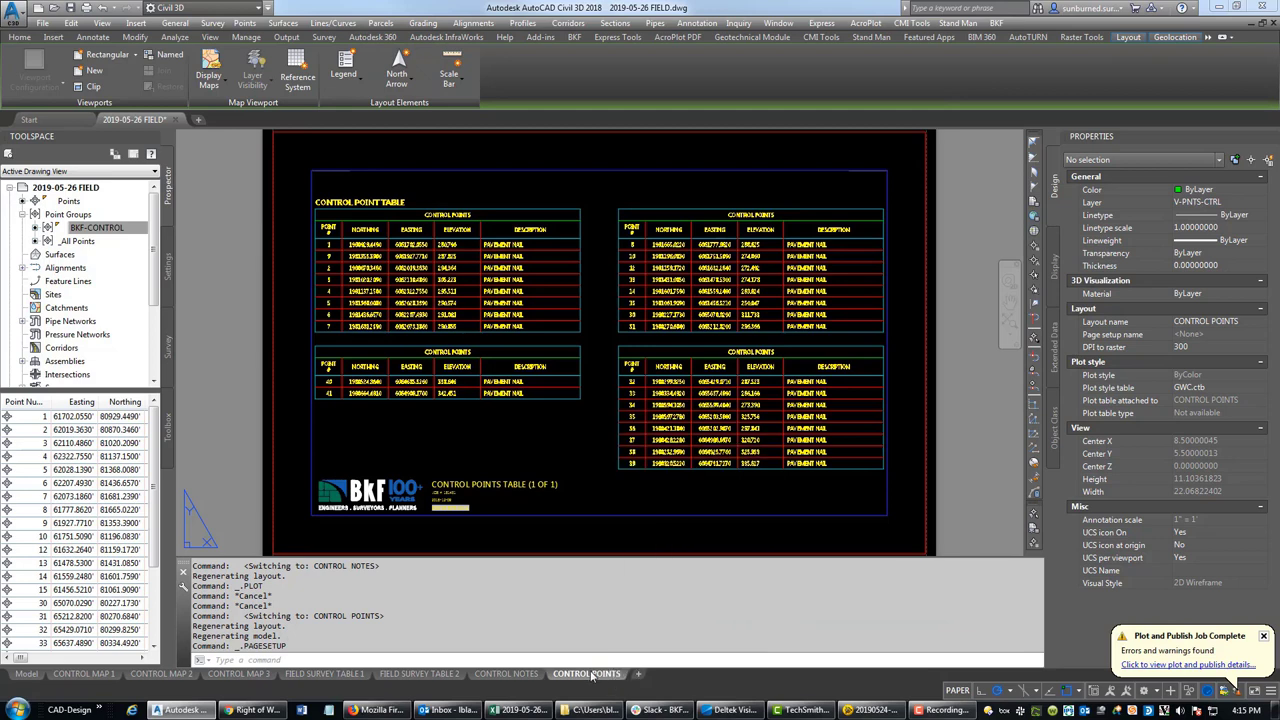
click(660, 588)
click(825, 217)
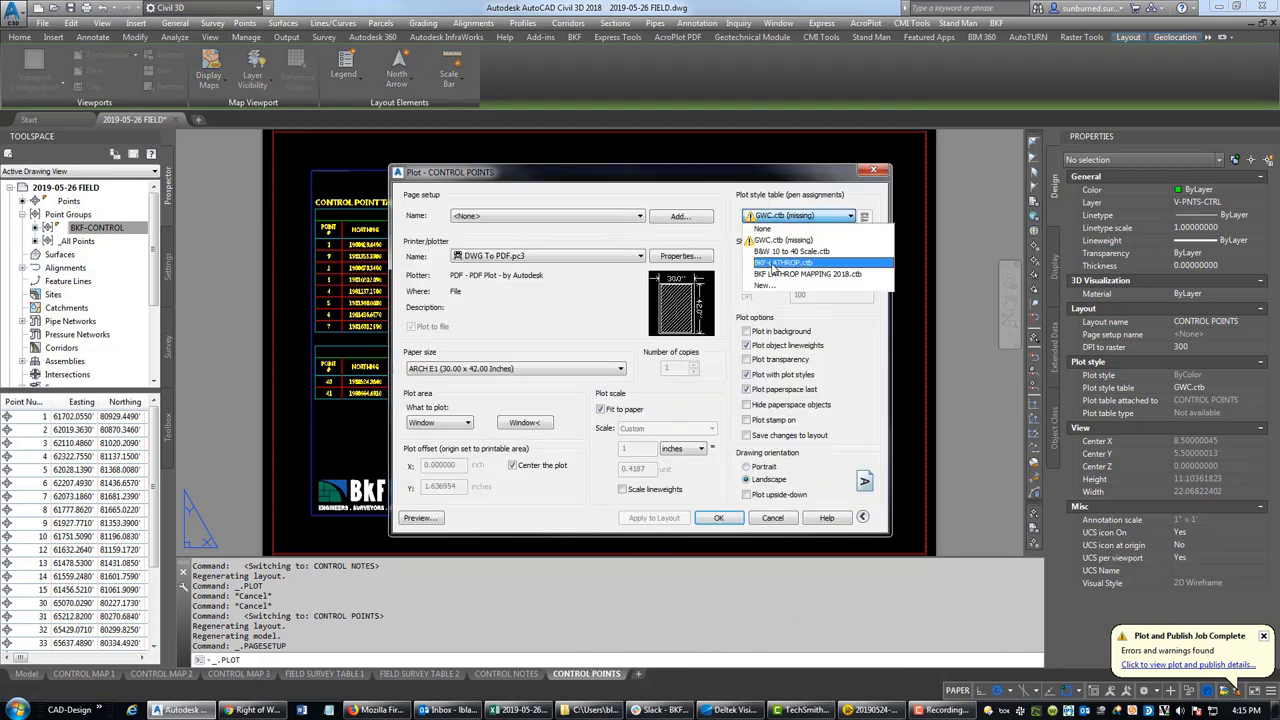
click(780, 272)
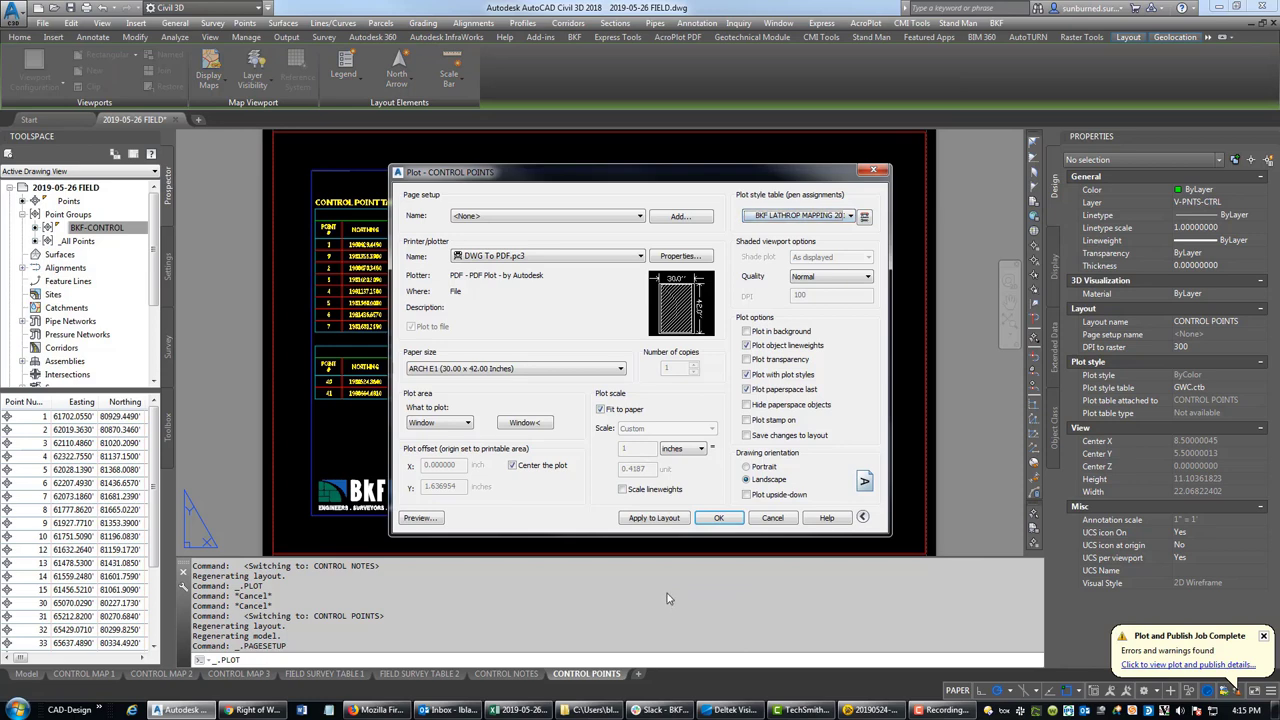
click(678, 519)
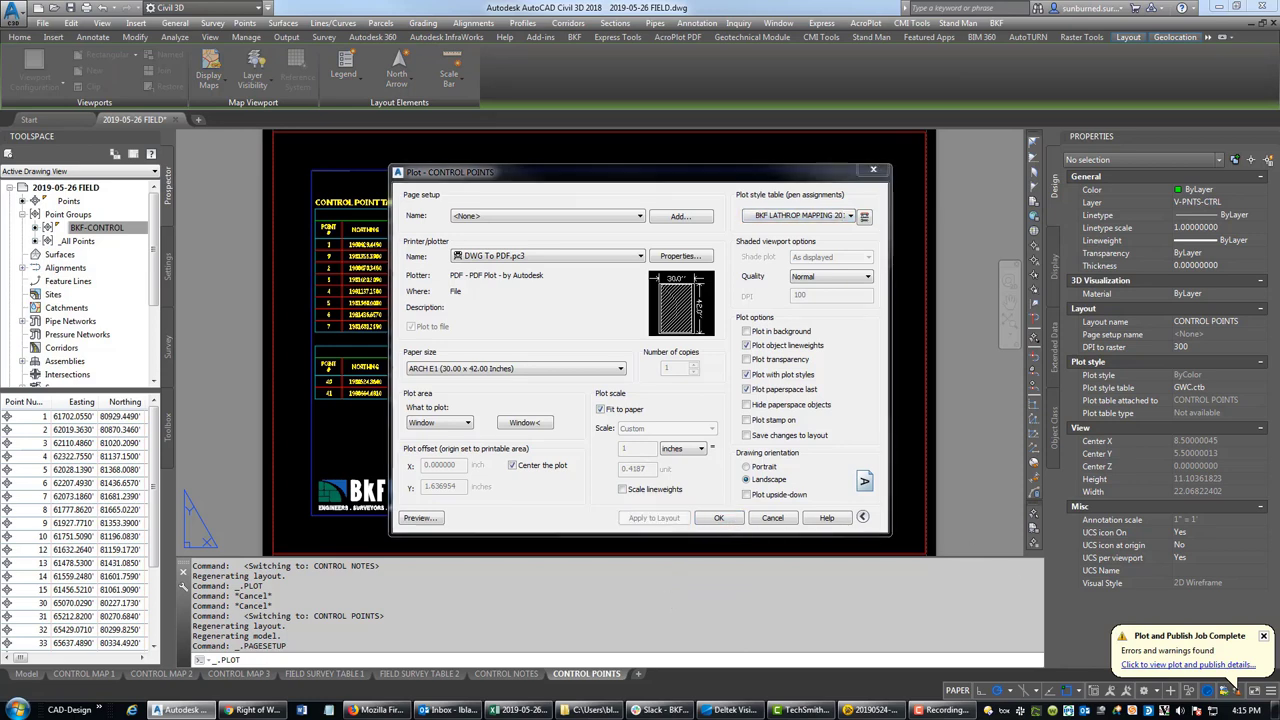
click(718, 517)
click(767, 518)
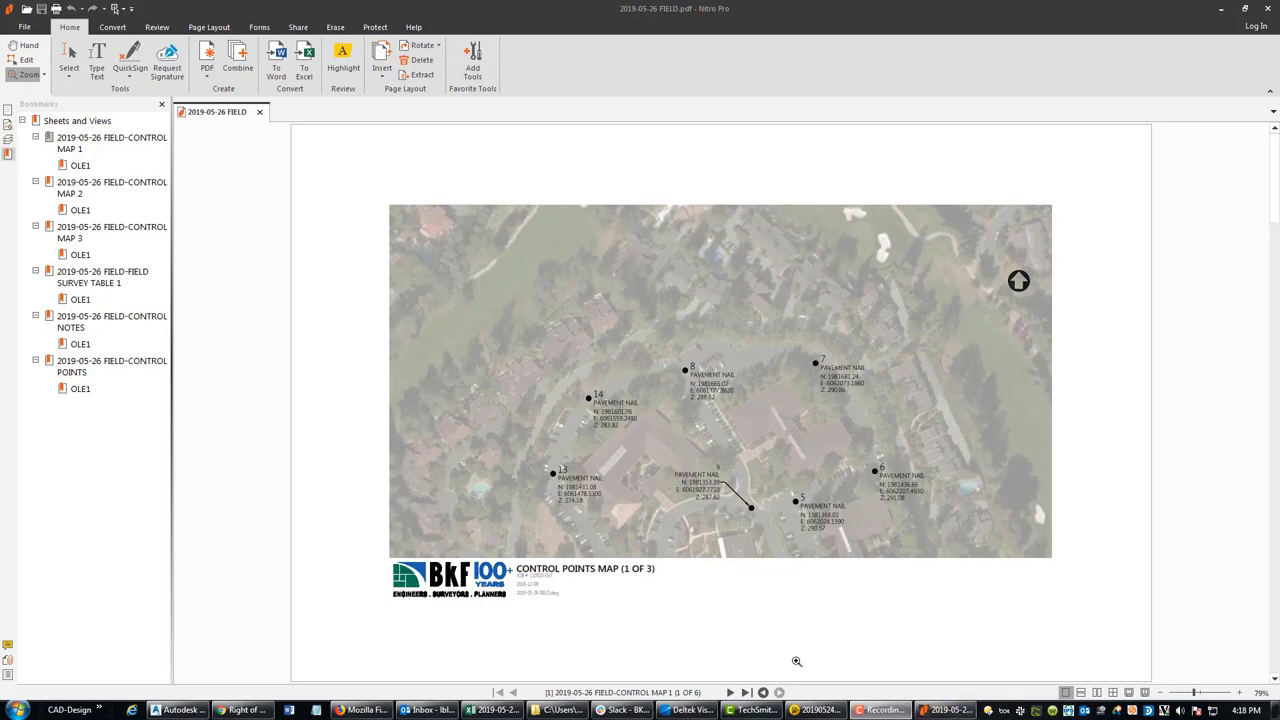
- In Nitro Pro, review the republished PDF's control maps, field survey table, control points and control notes pages, and return to page 1
click(731, 693)
click(731, 693)
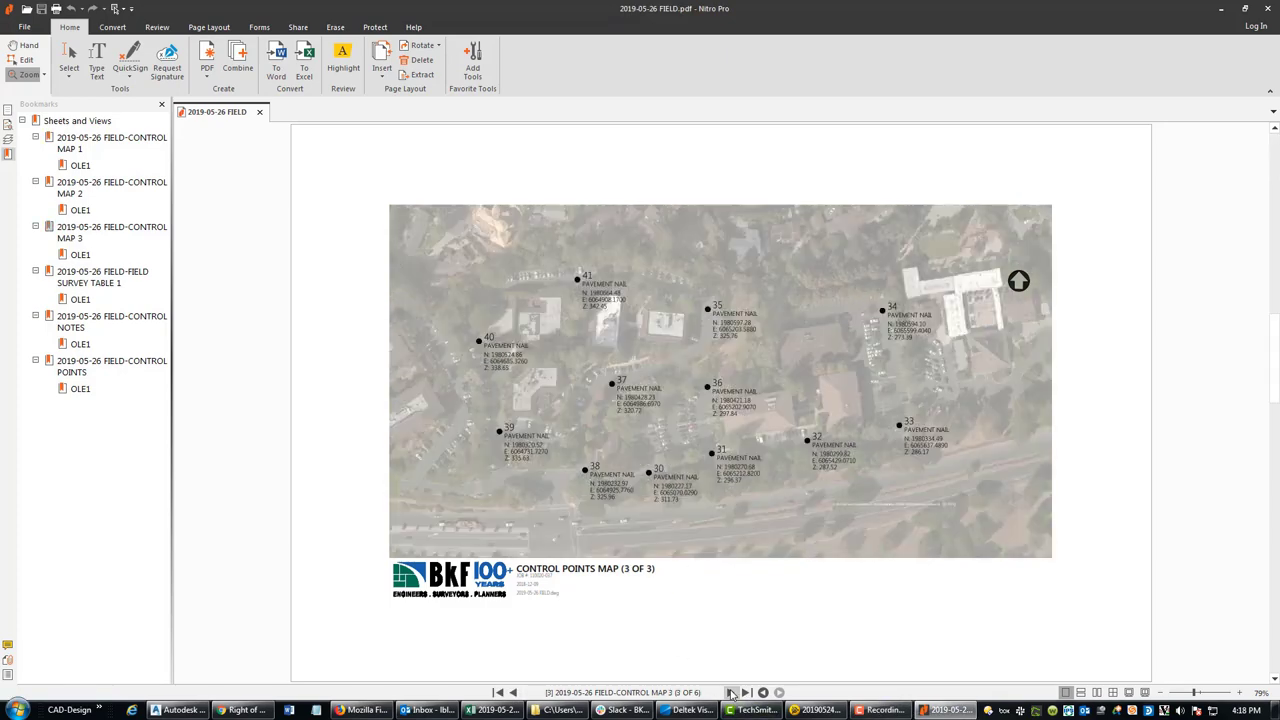
click(731, 693)
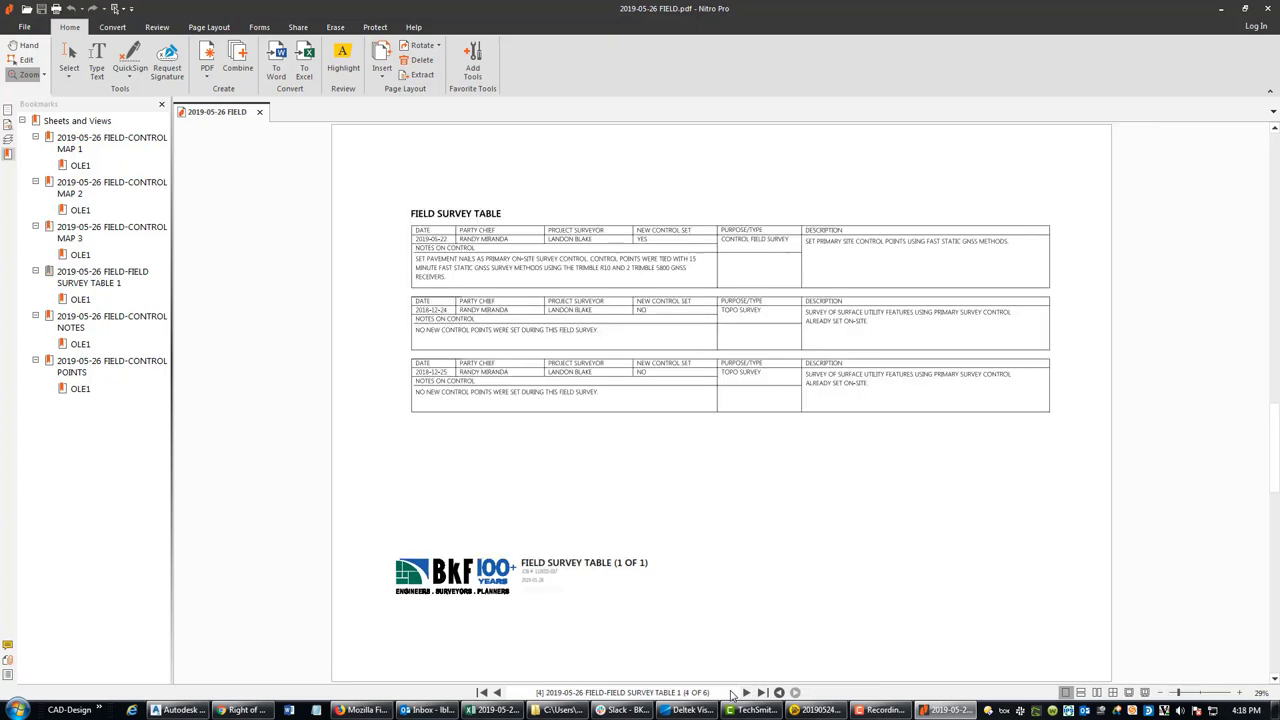
click(731, 691)
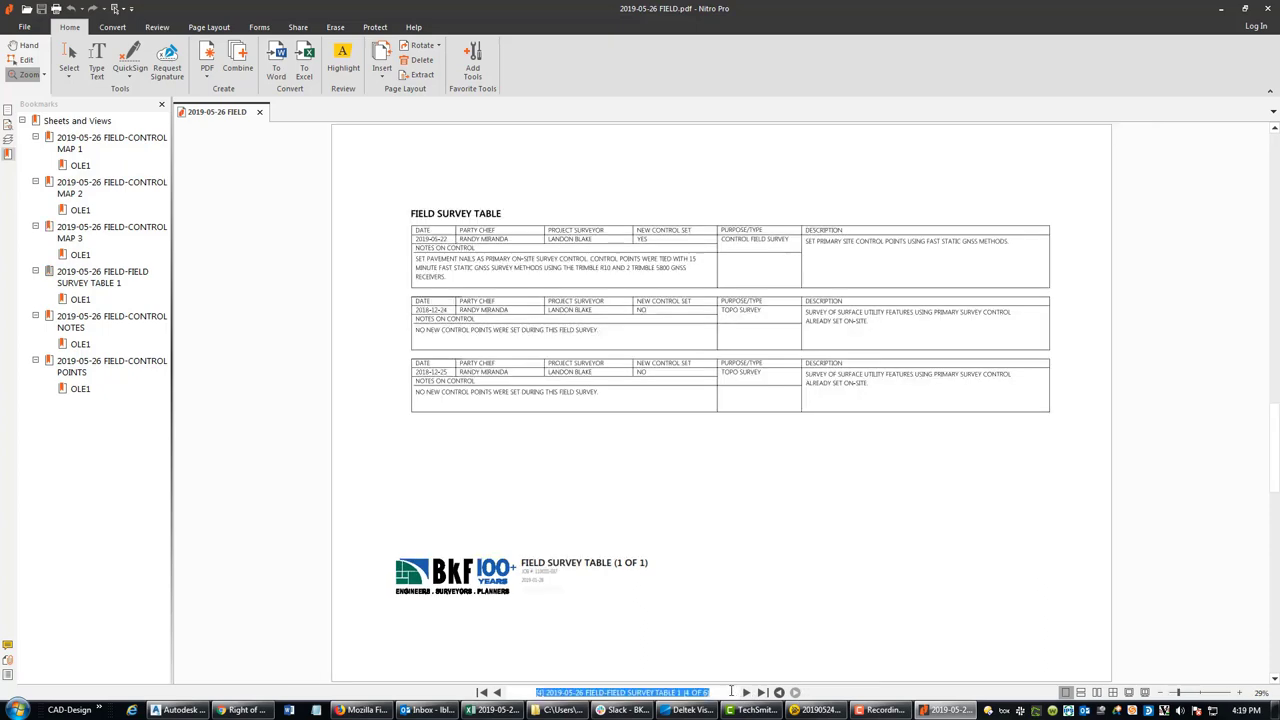
text(6)
key(Return)
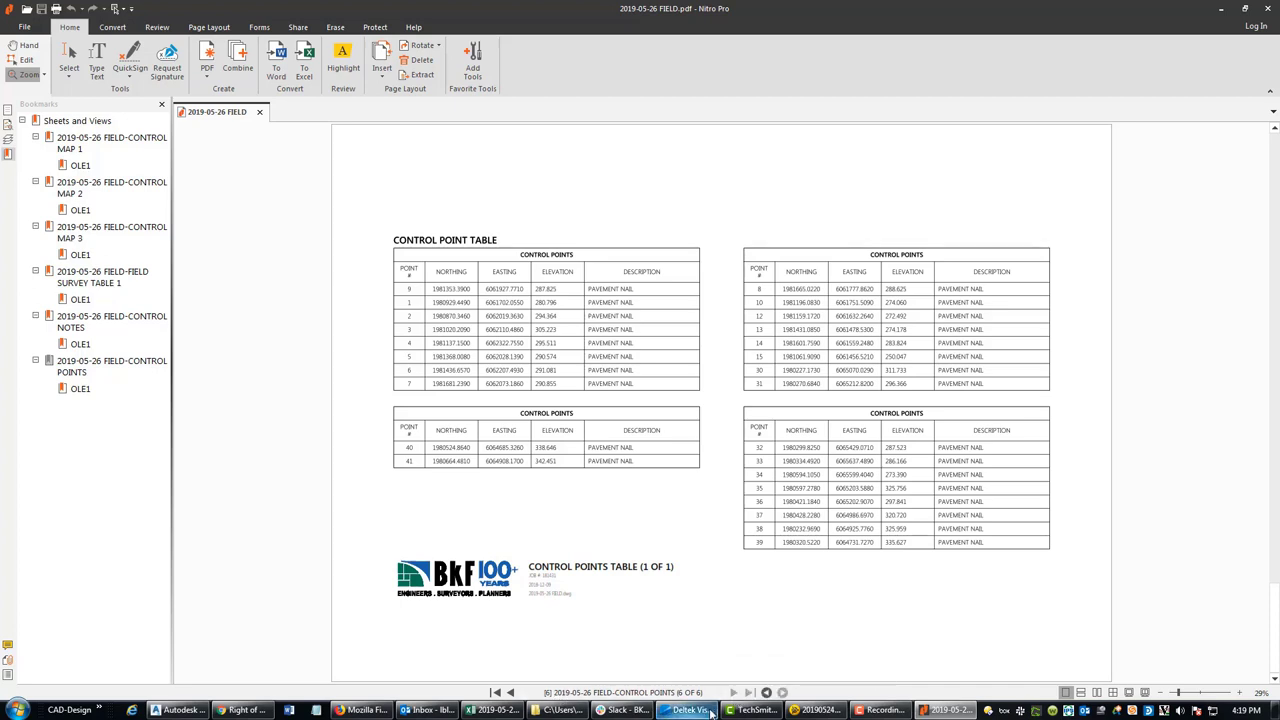
click(511, 692)
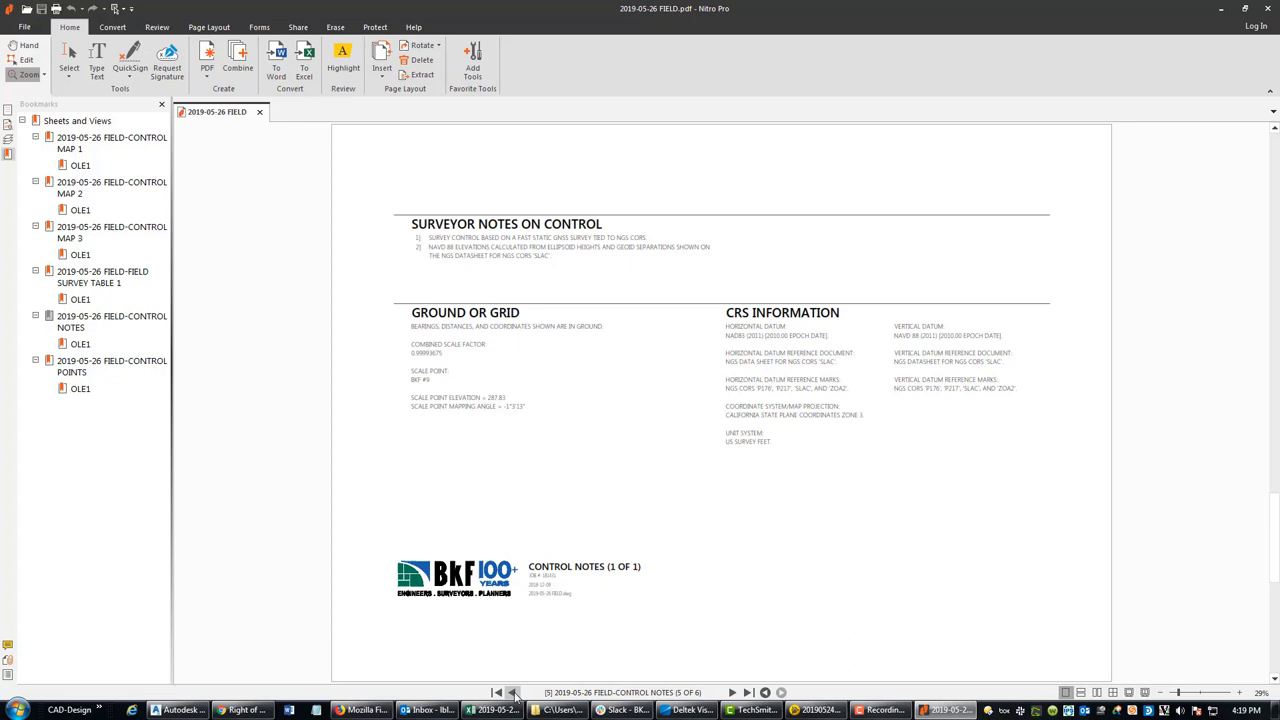
click(511, 692)
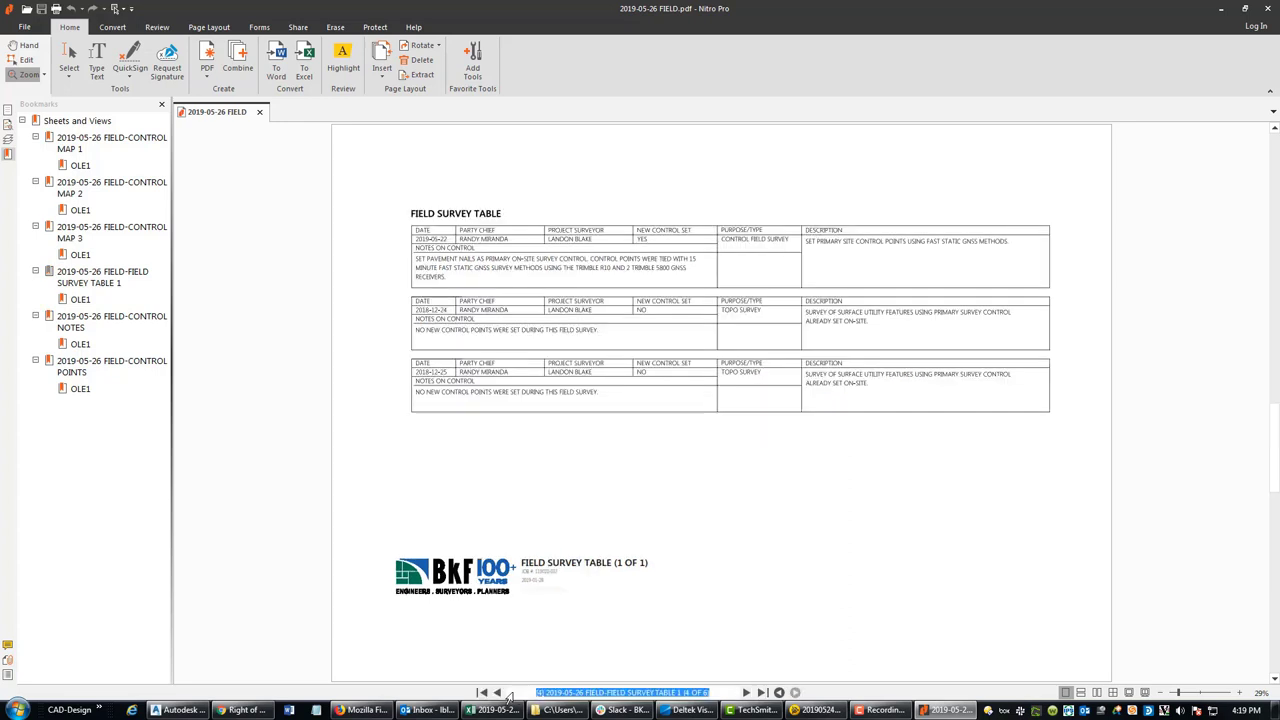
click(498, 692)
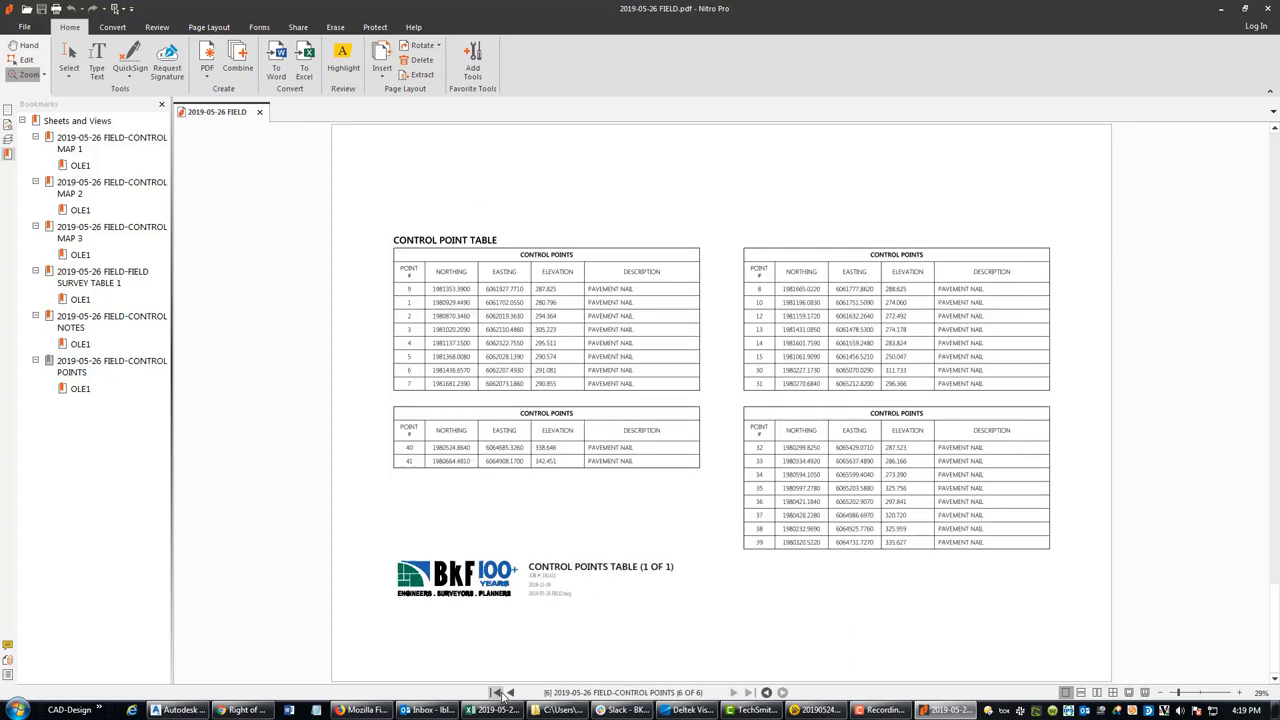
click(498, 692)
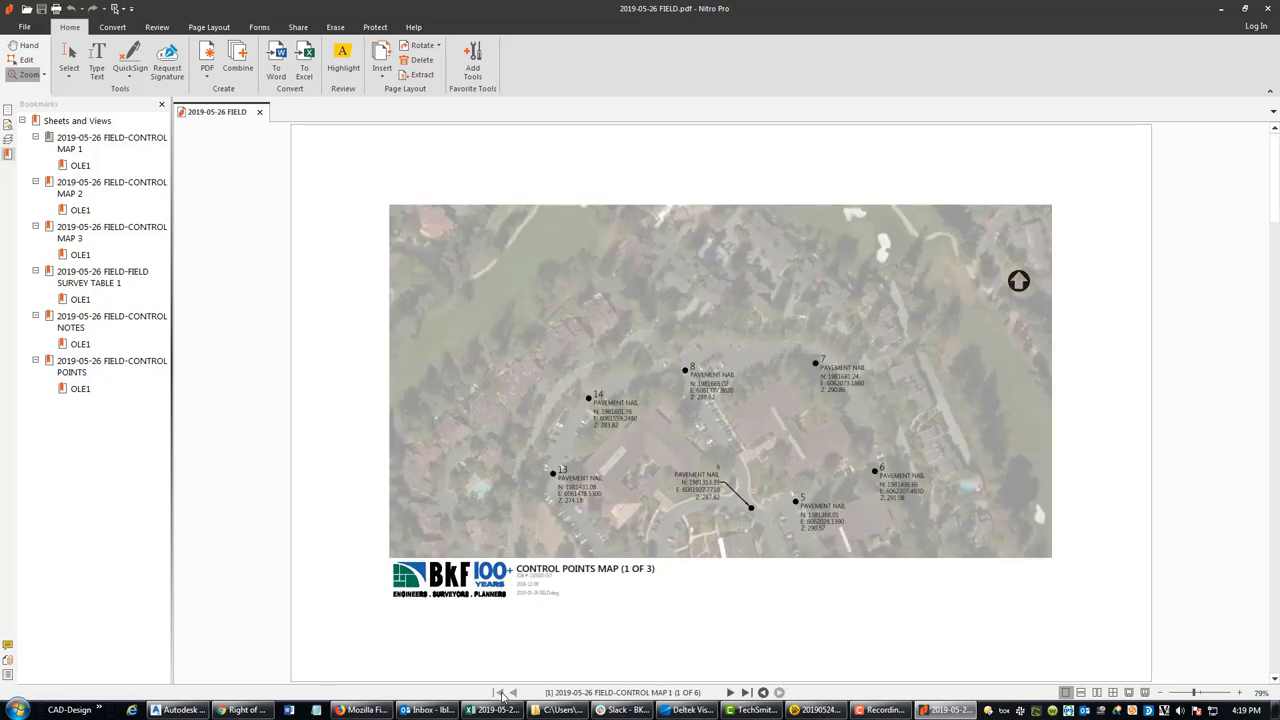
- Page through all the sheets of 2019-05-26 FIELD.pdf again, recheck the notes and survey table pages, and go back to the first map
click(730, 692)
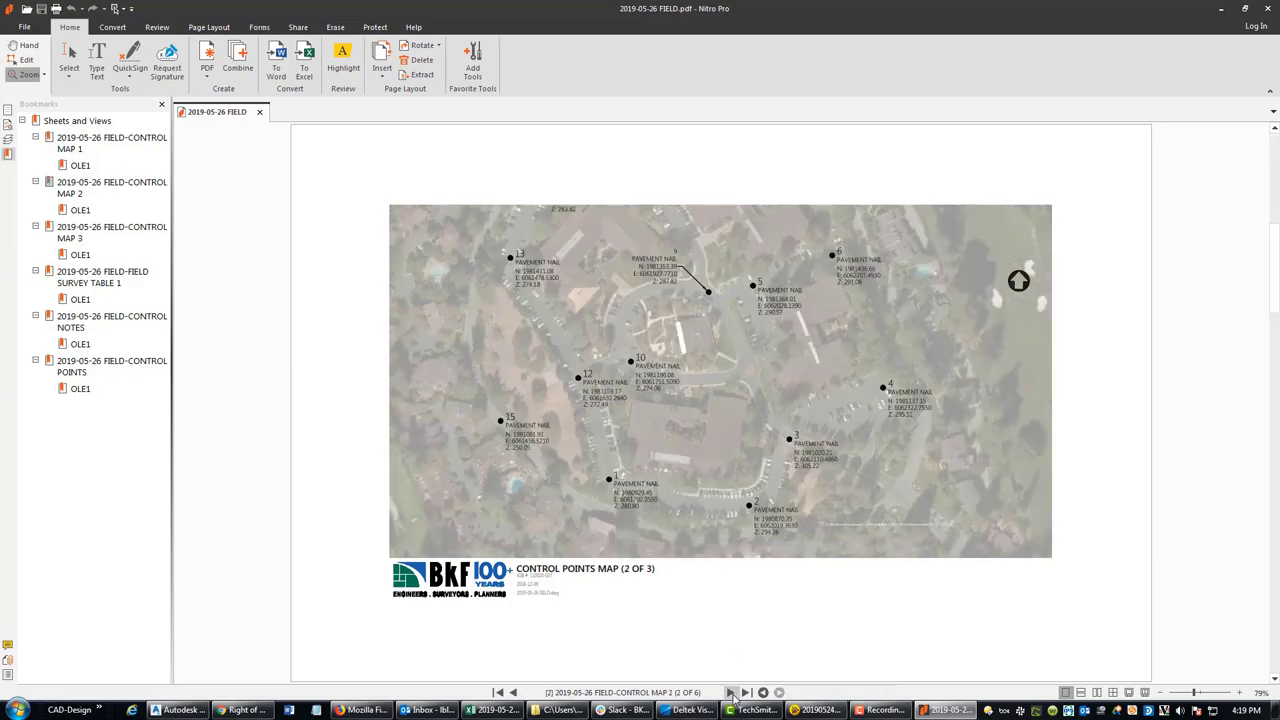
click(730, 692)
click(730, 692)
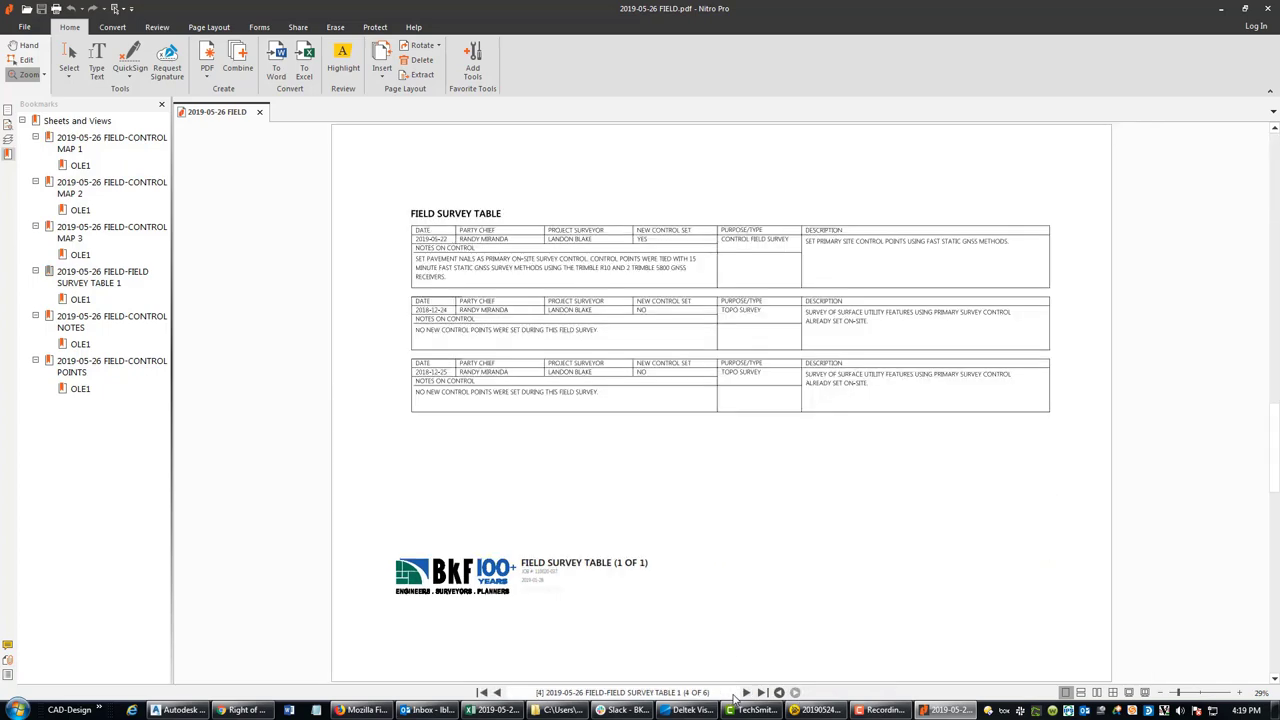
click(733, 693)
double_click(743, 693)
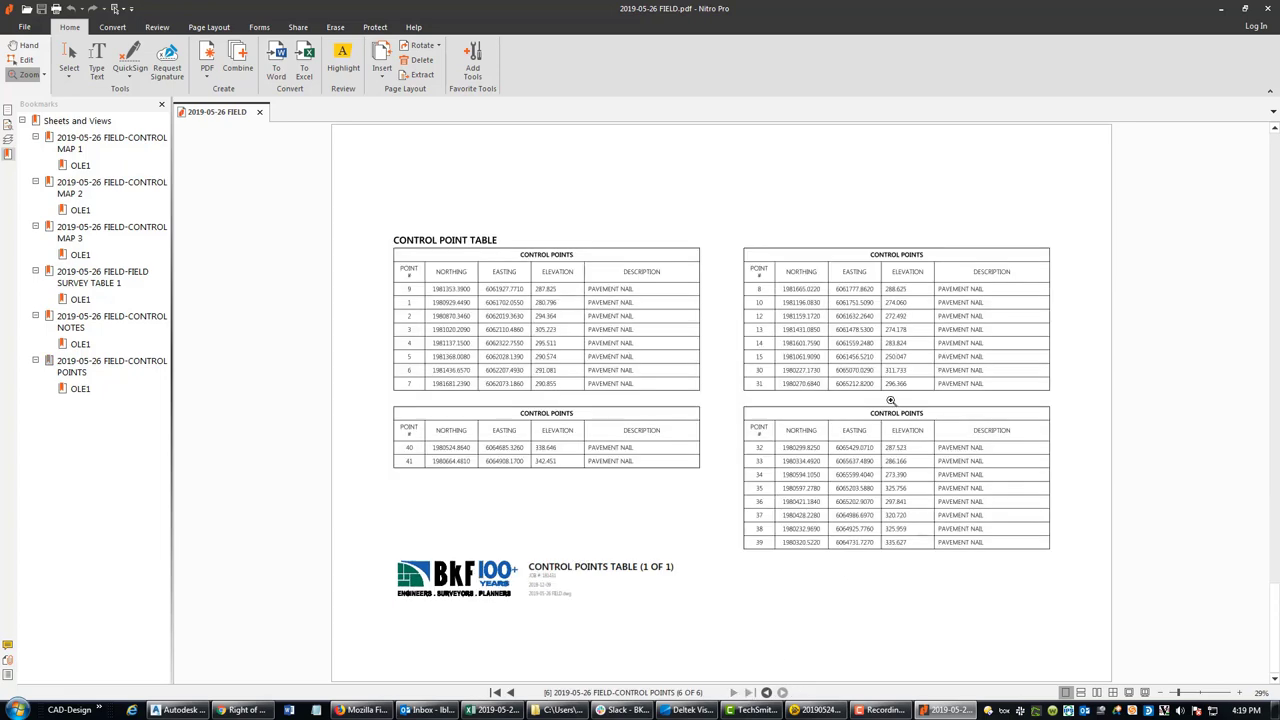
click(512, 692)
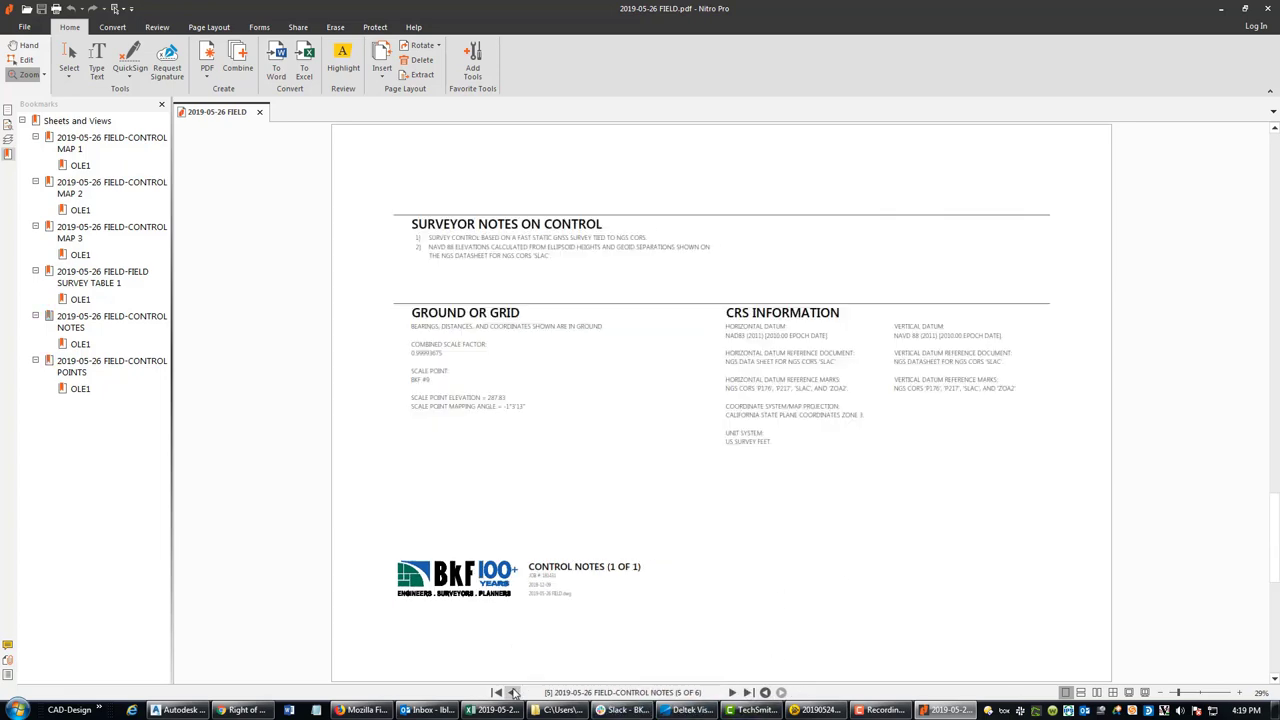
click(512, 692)
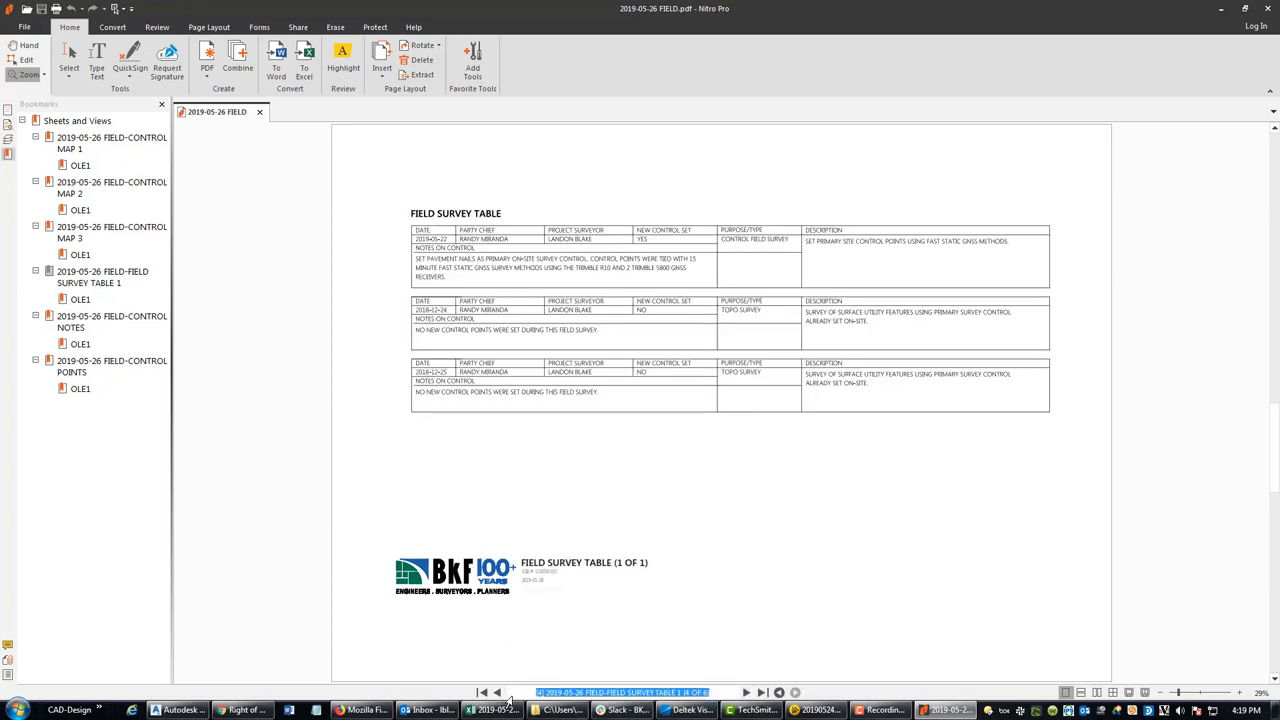
key(End)
key(Home)
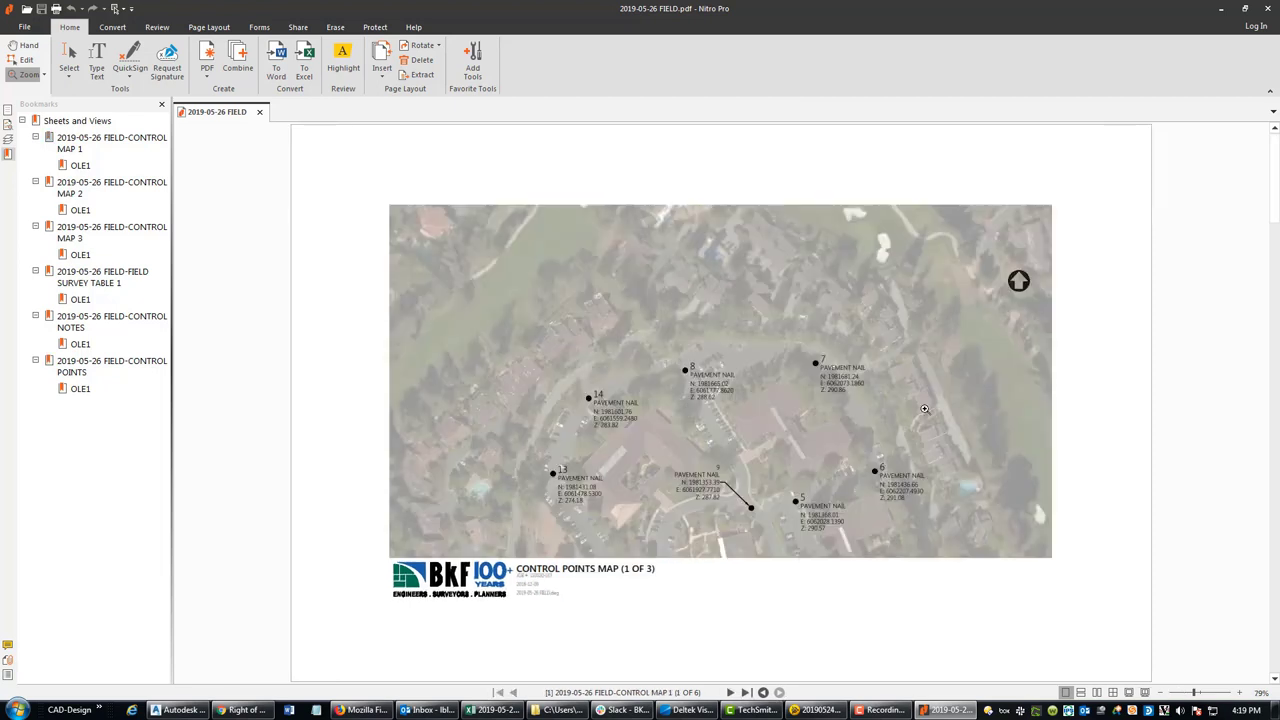